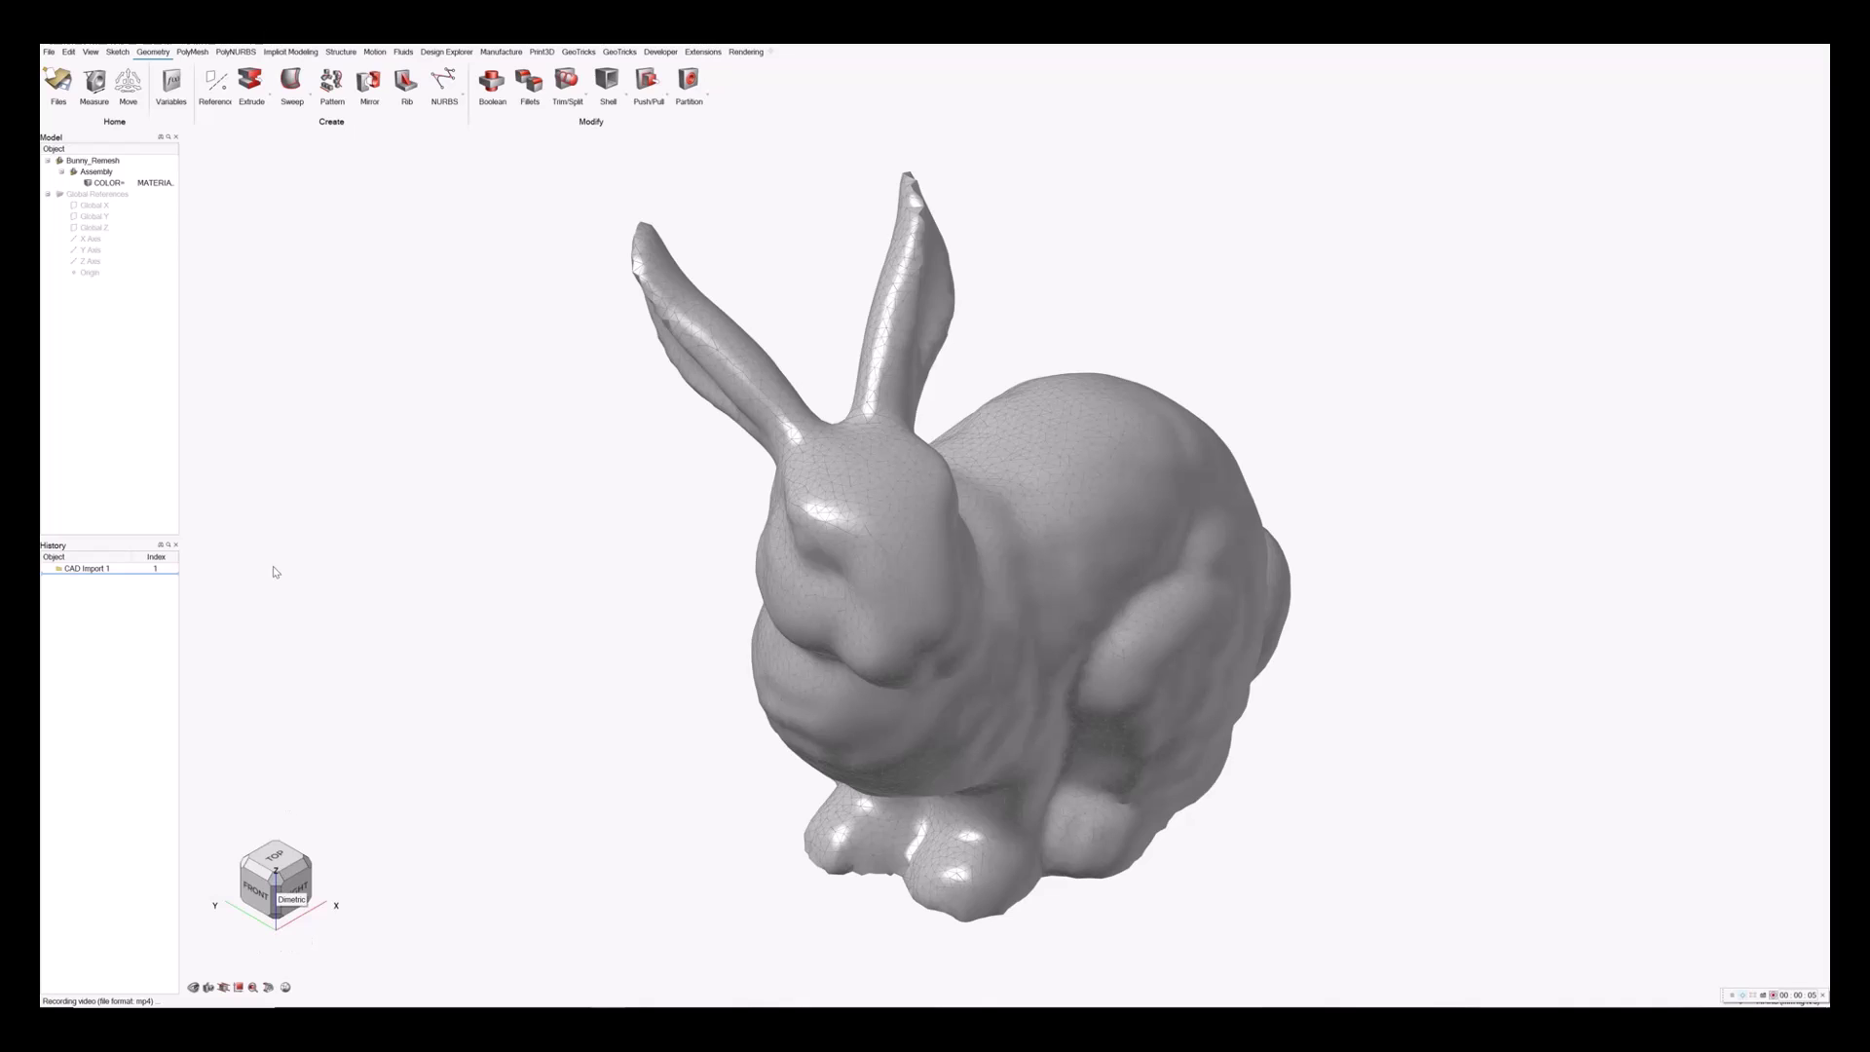
Switch the ribbon to the PolyNURBS tool set for the imported Bunny_Remesh mesh.
click(235, 52)
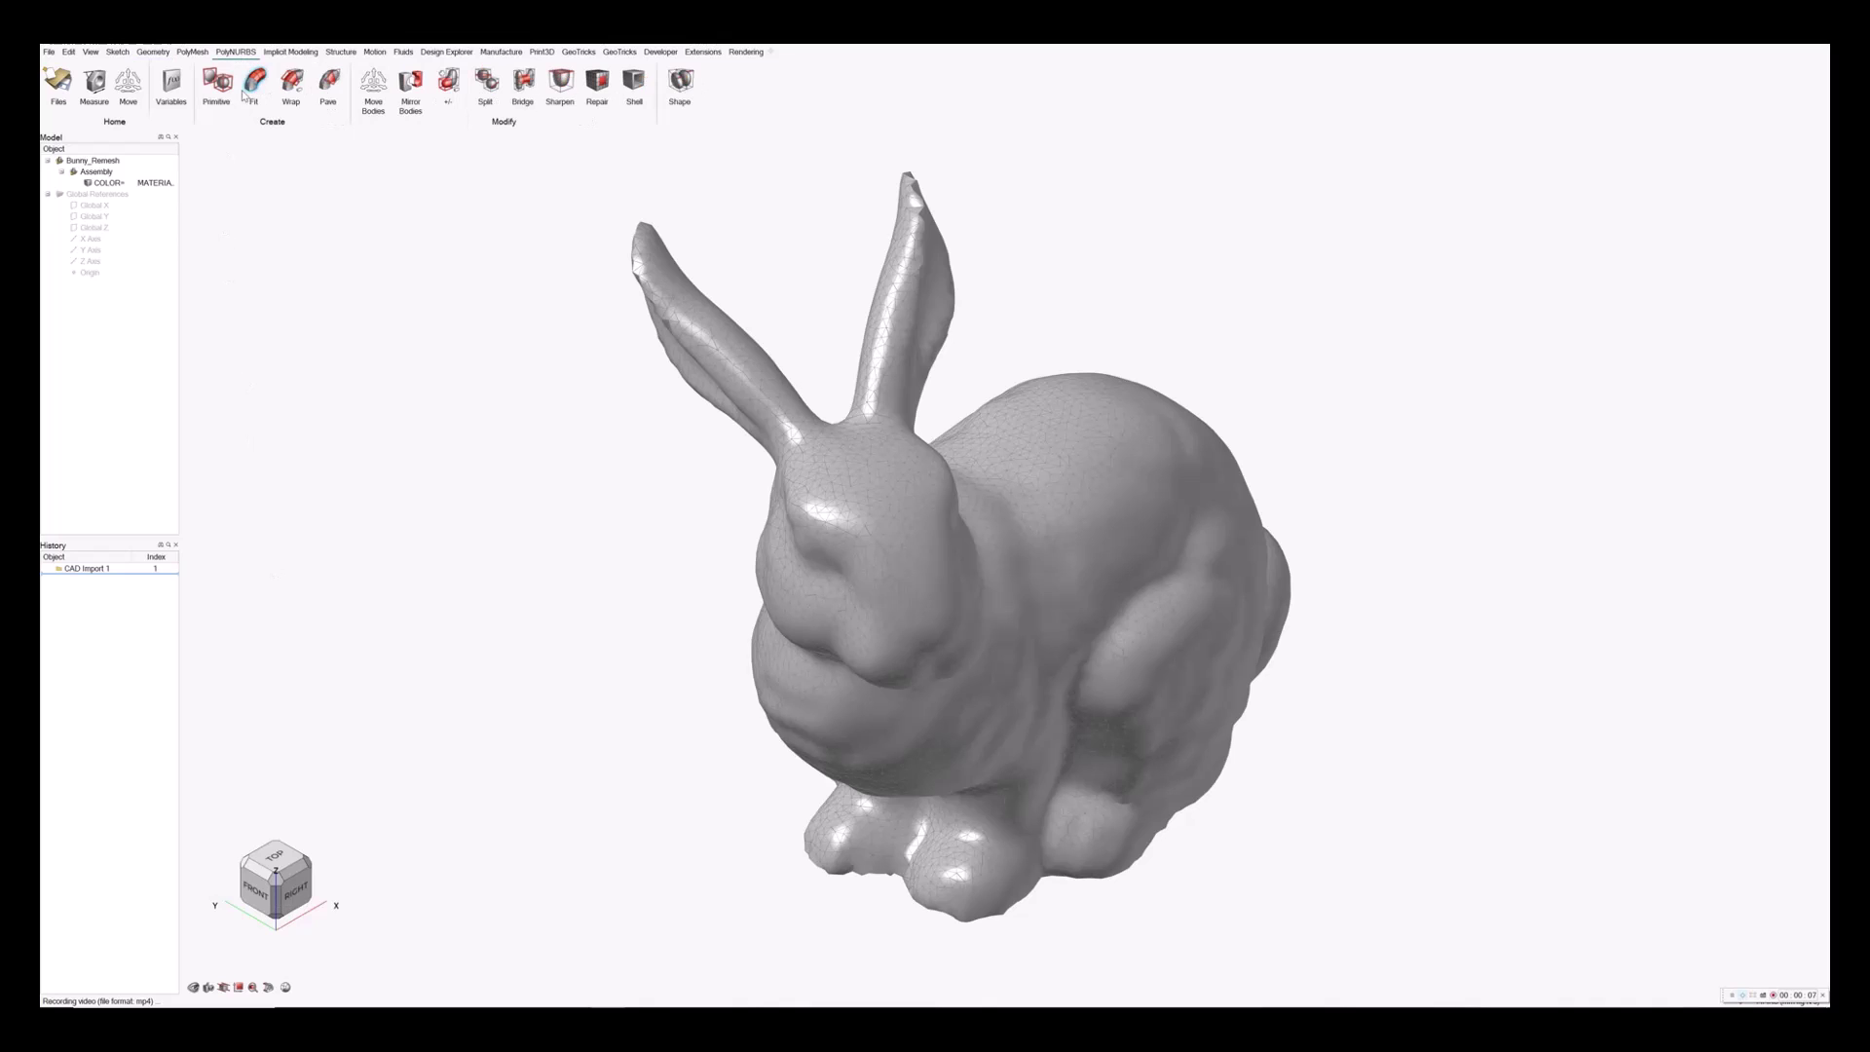
Fit a 1000-face PolyNURBS surface over the bunny mesh, creating PolyNURBS Part 1.
click(254, 82)
click(687, 385)
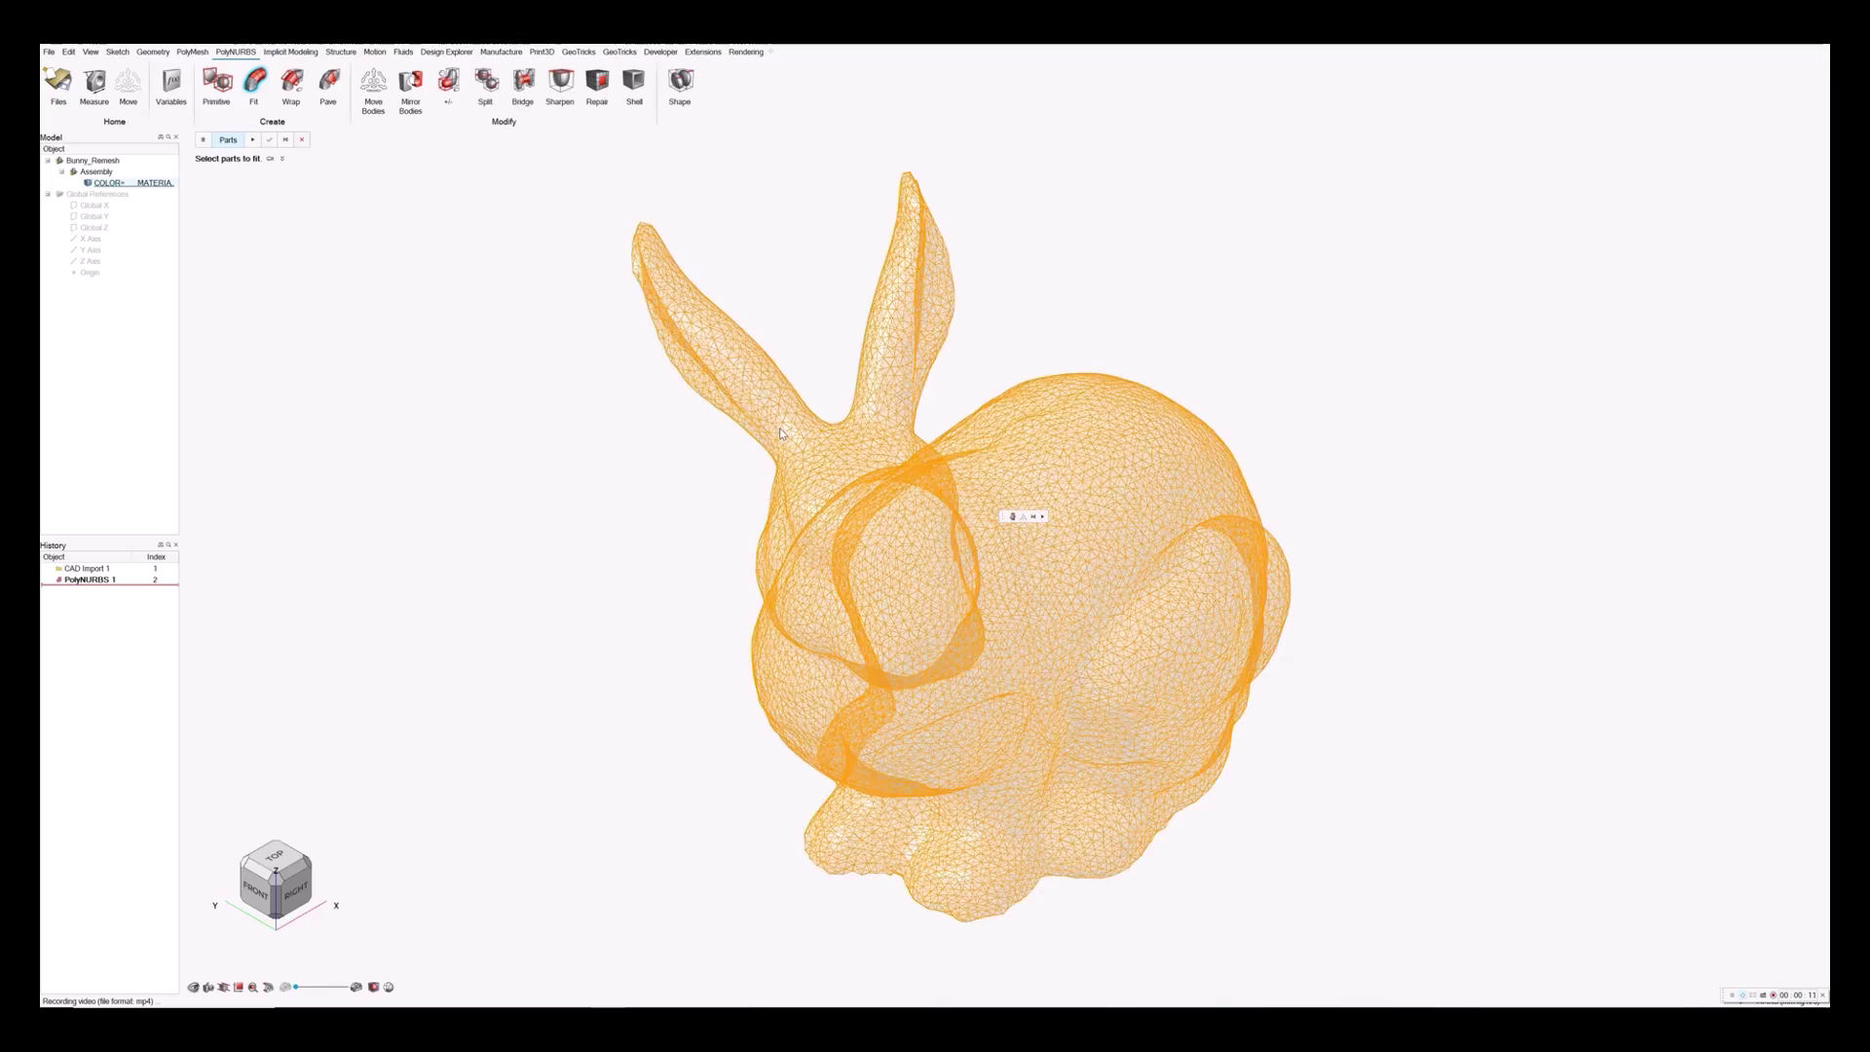
click(203, 140)
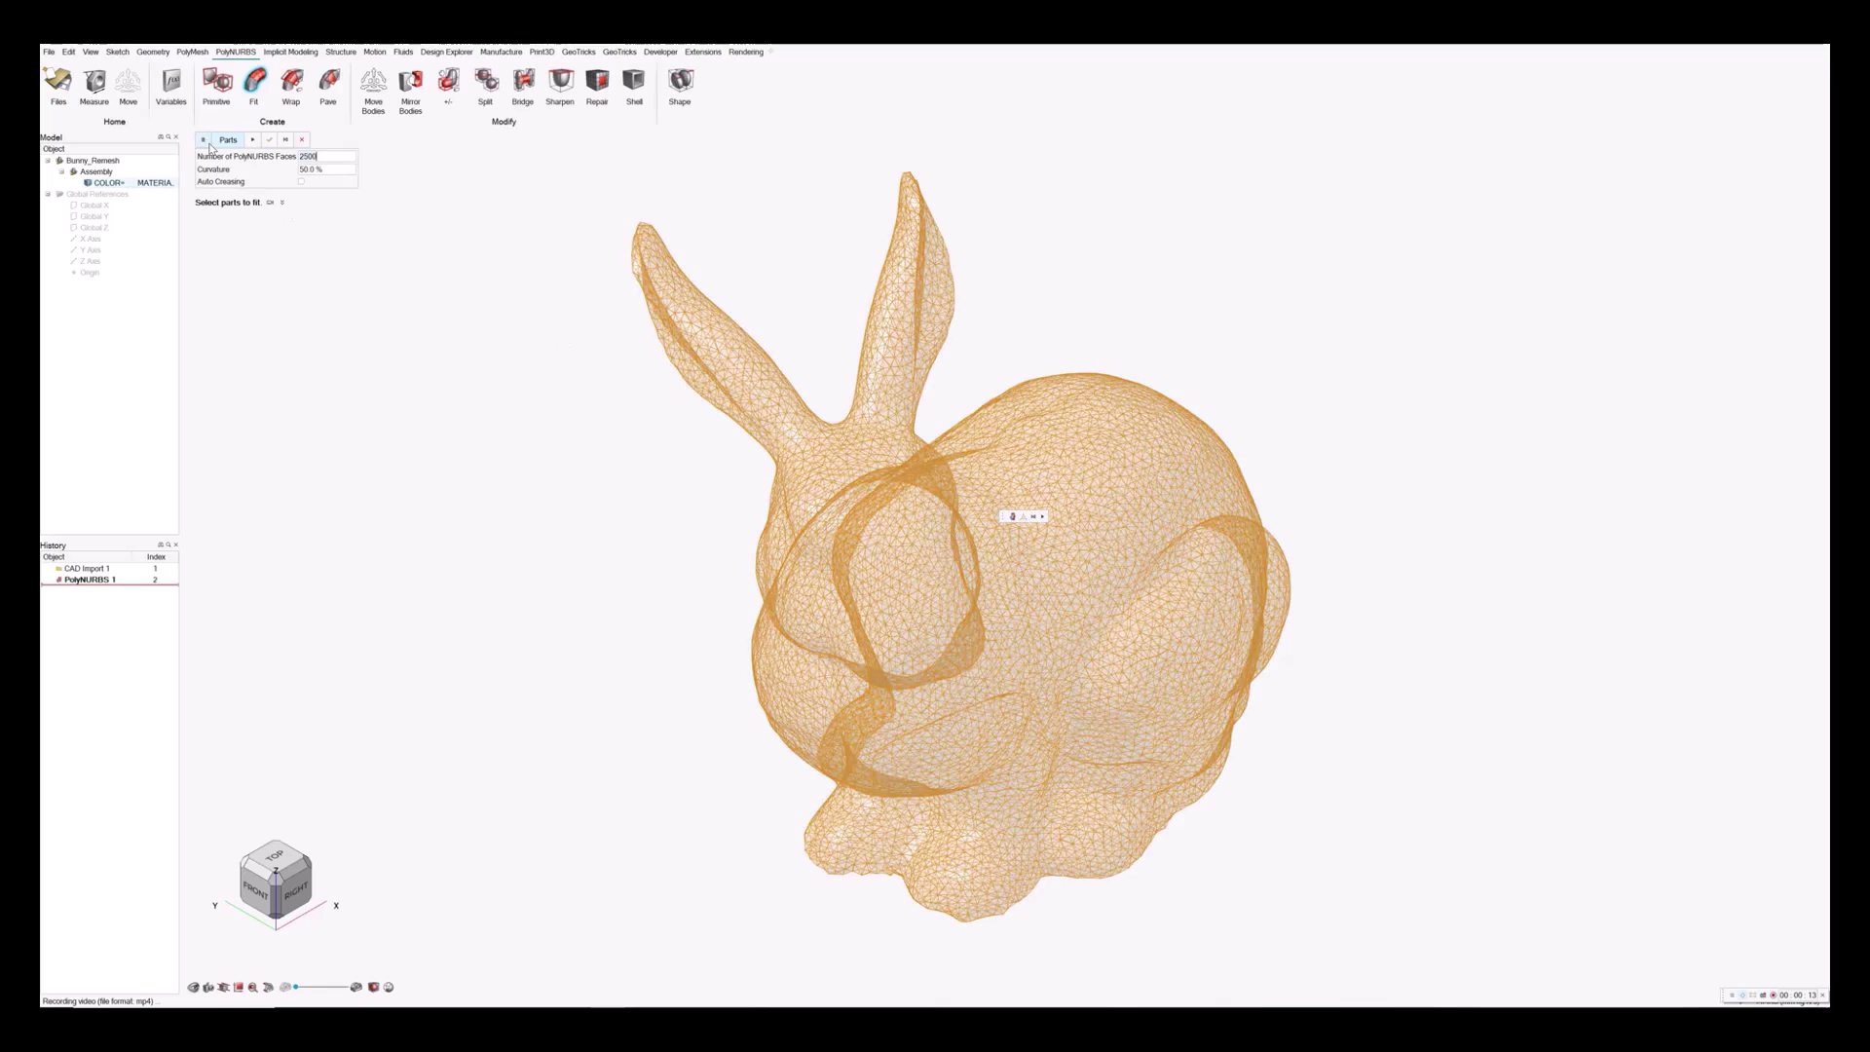
text(1000)
click(202, 139)
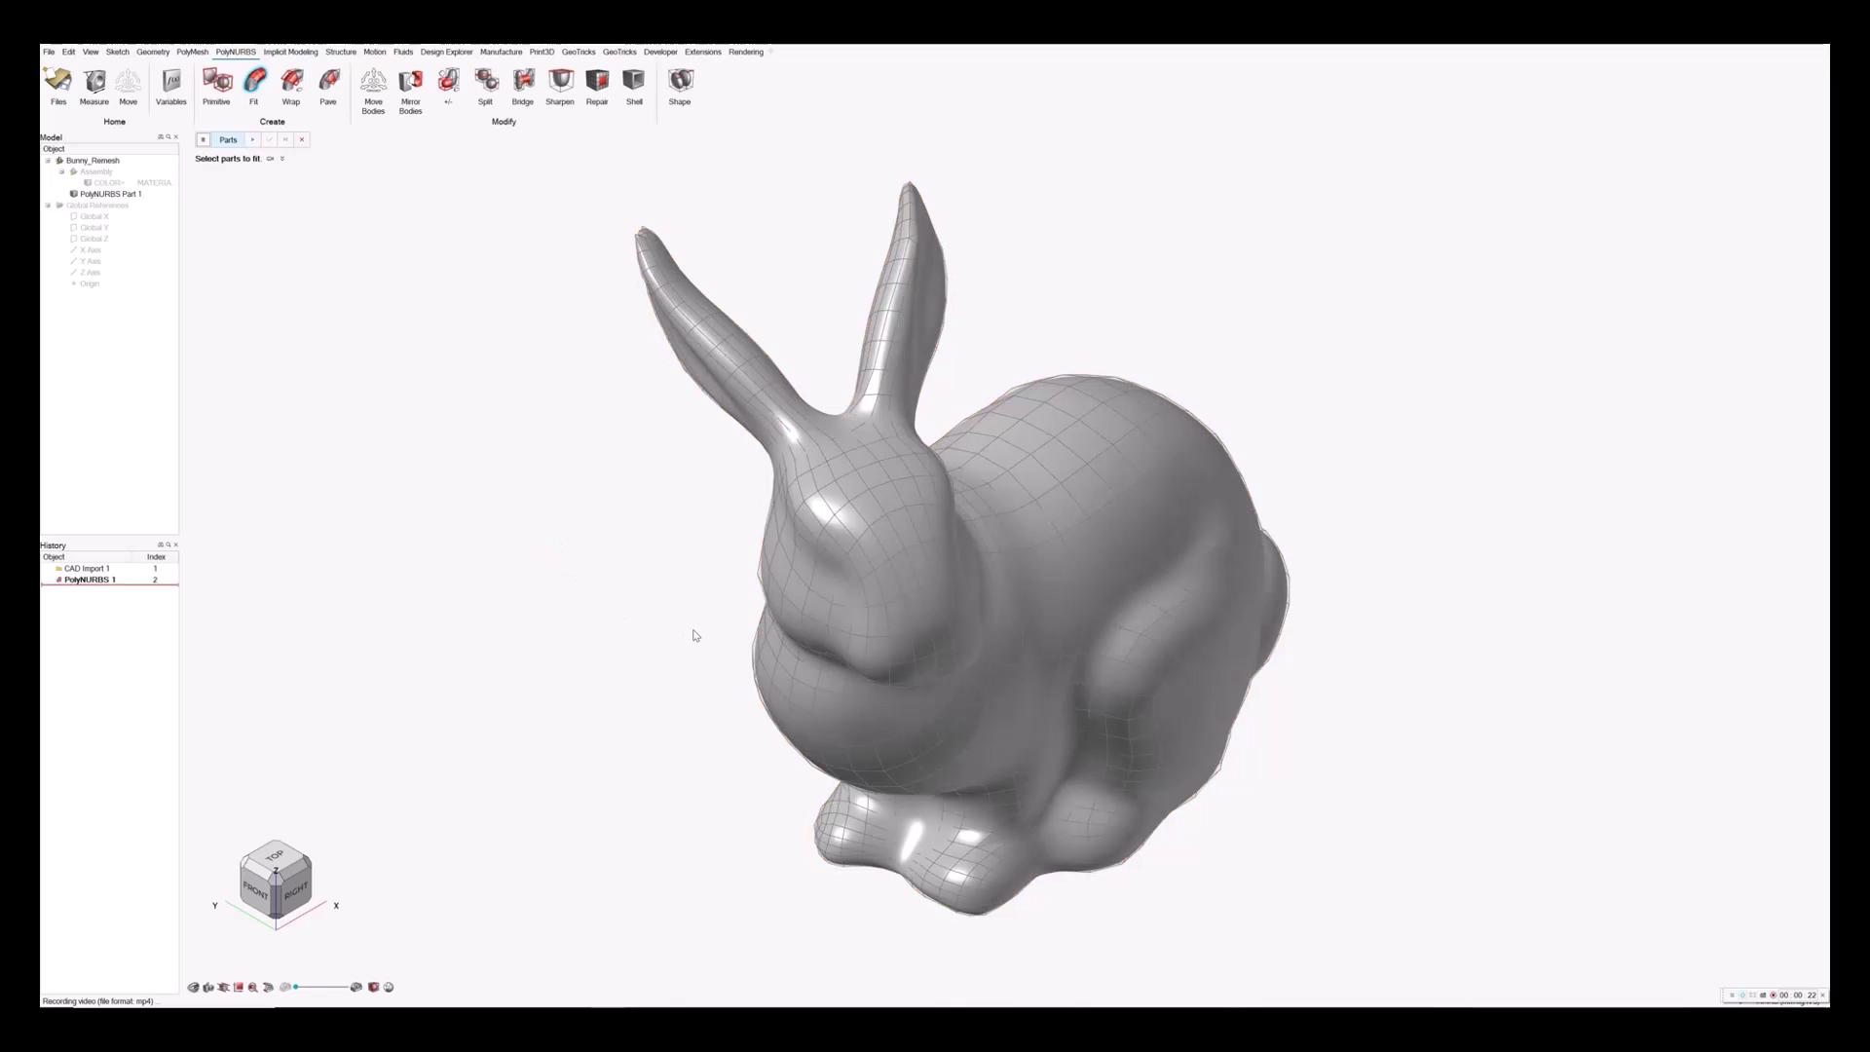
key(Escape)
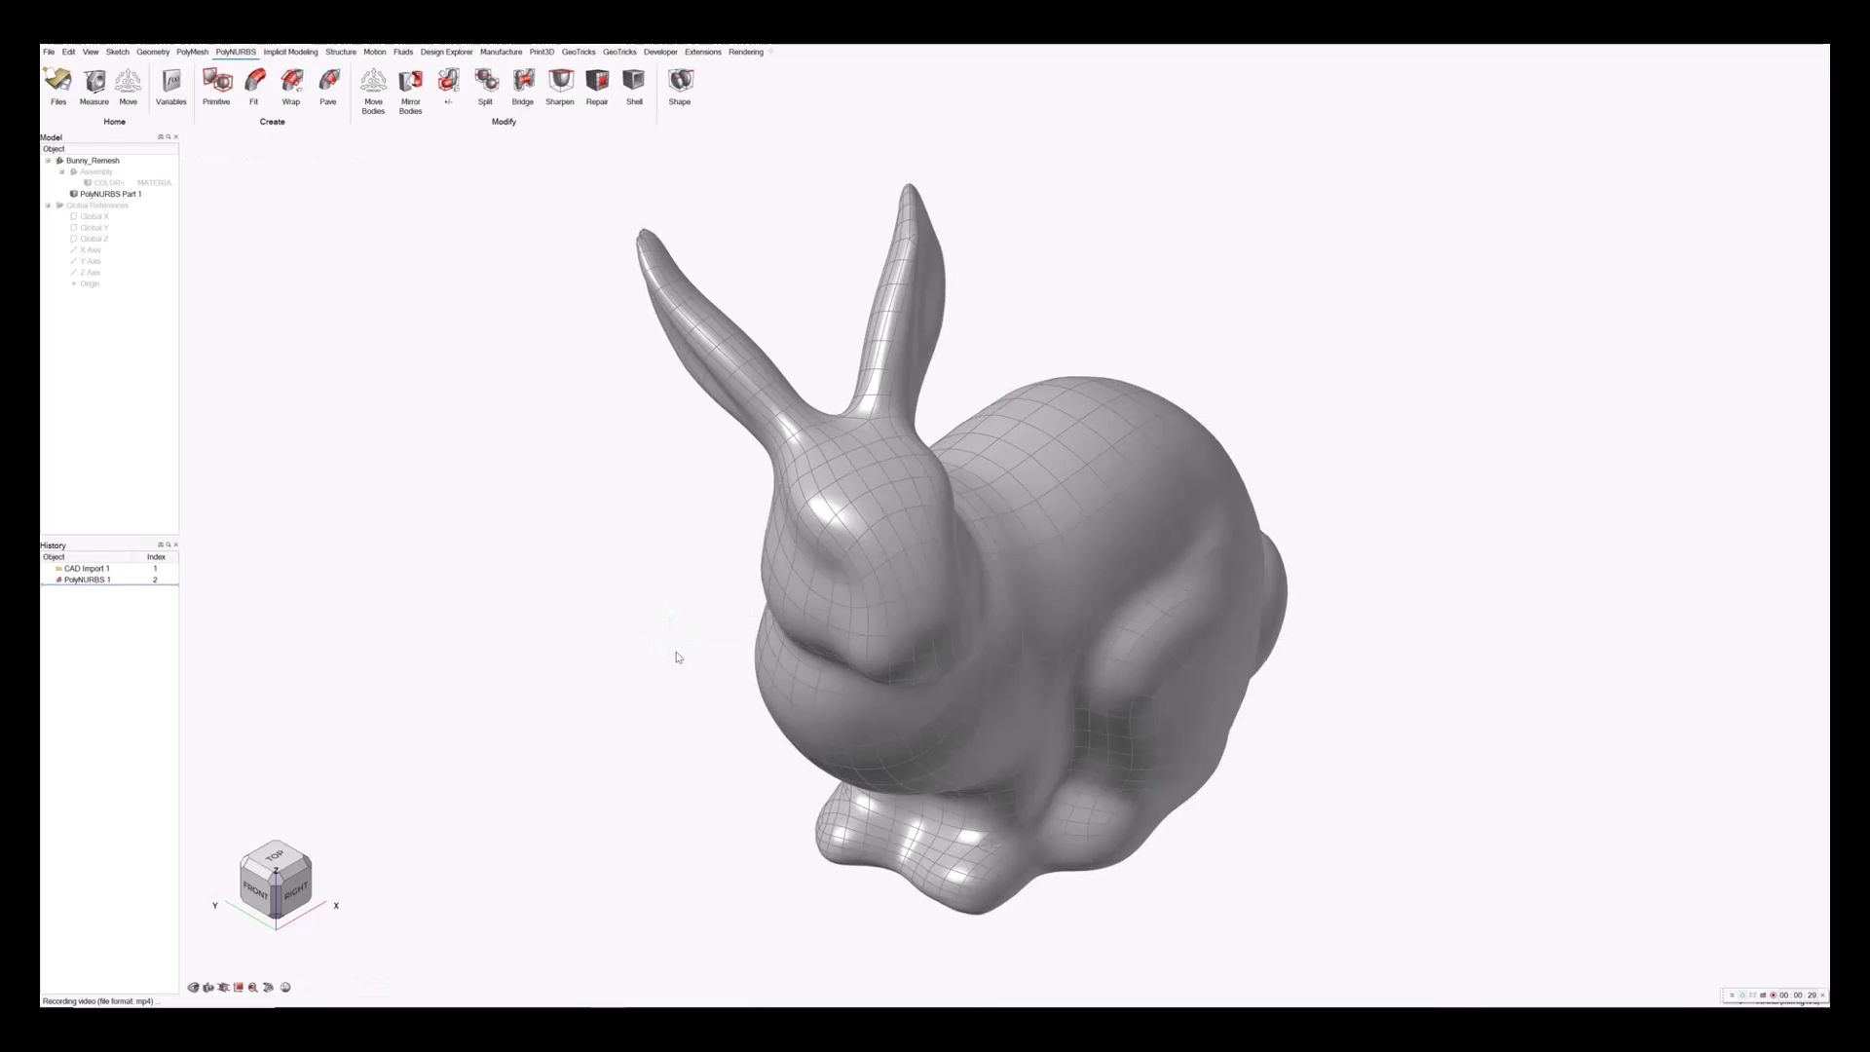
Create a body-centred cubic strut lattice inside the bunny, previewed at High visualization quality.
click(290, 53)
click(330, 83)
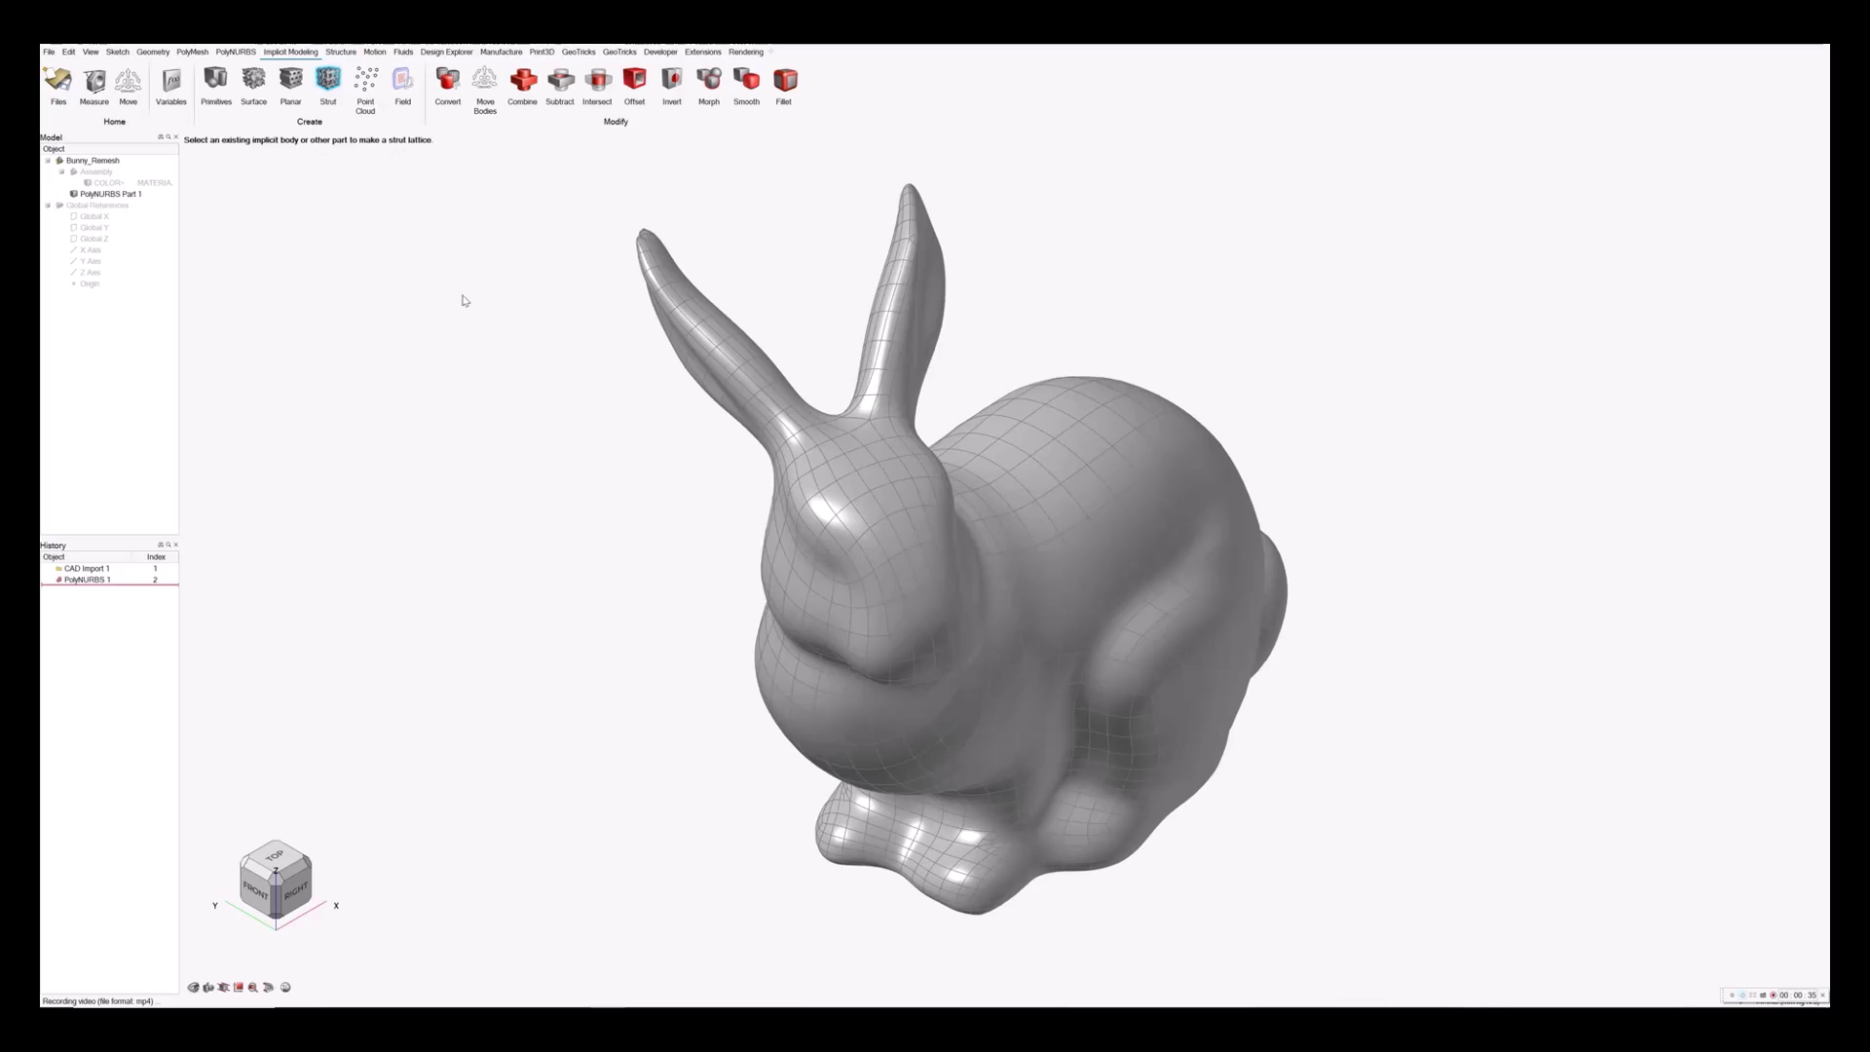
click(811, 509)
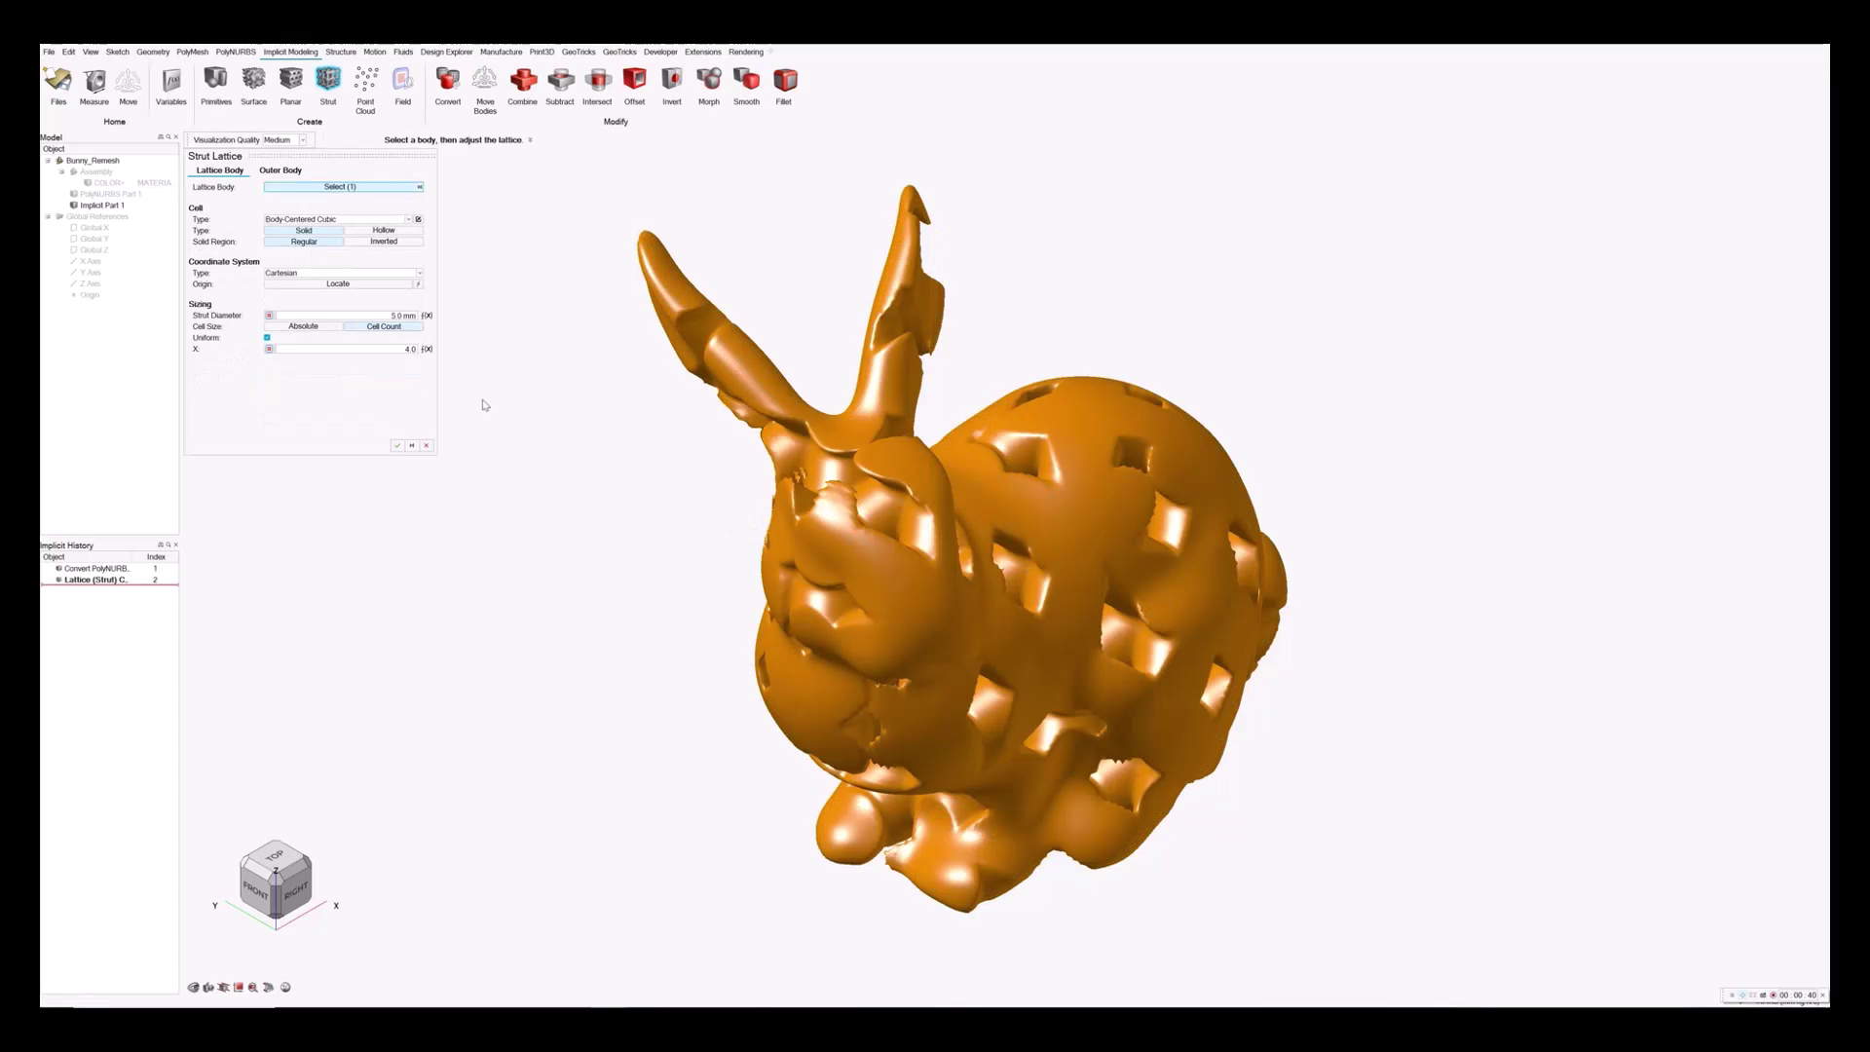
click(302, 141)
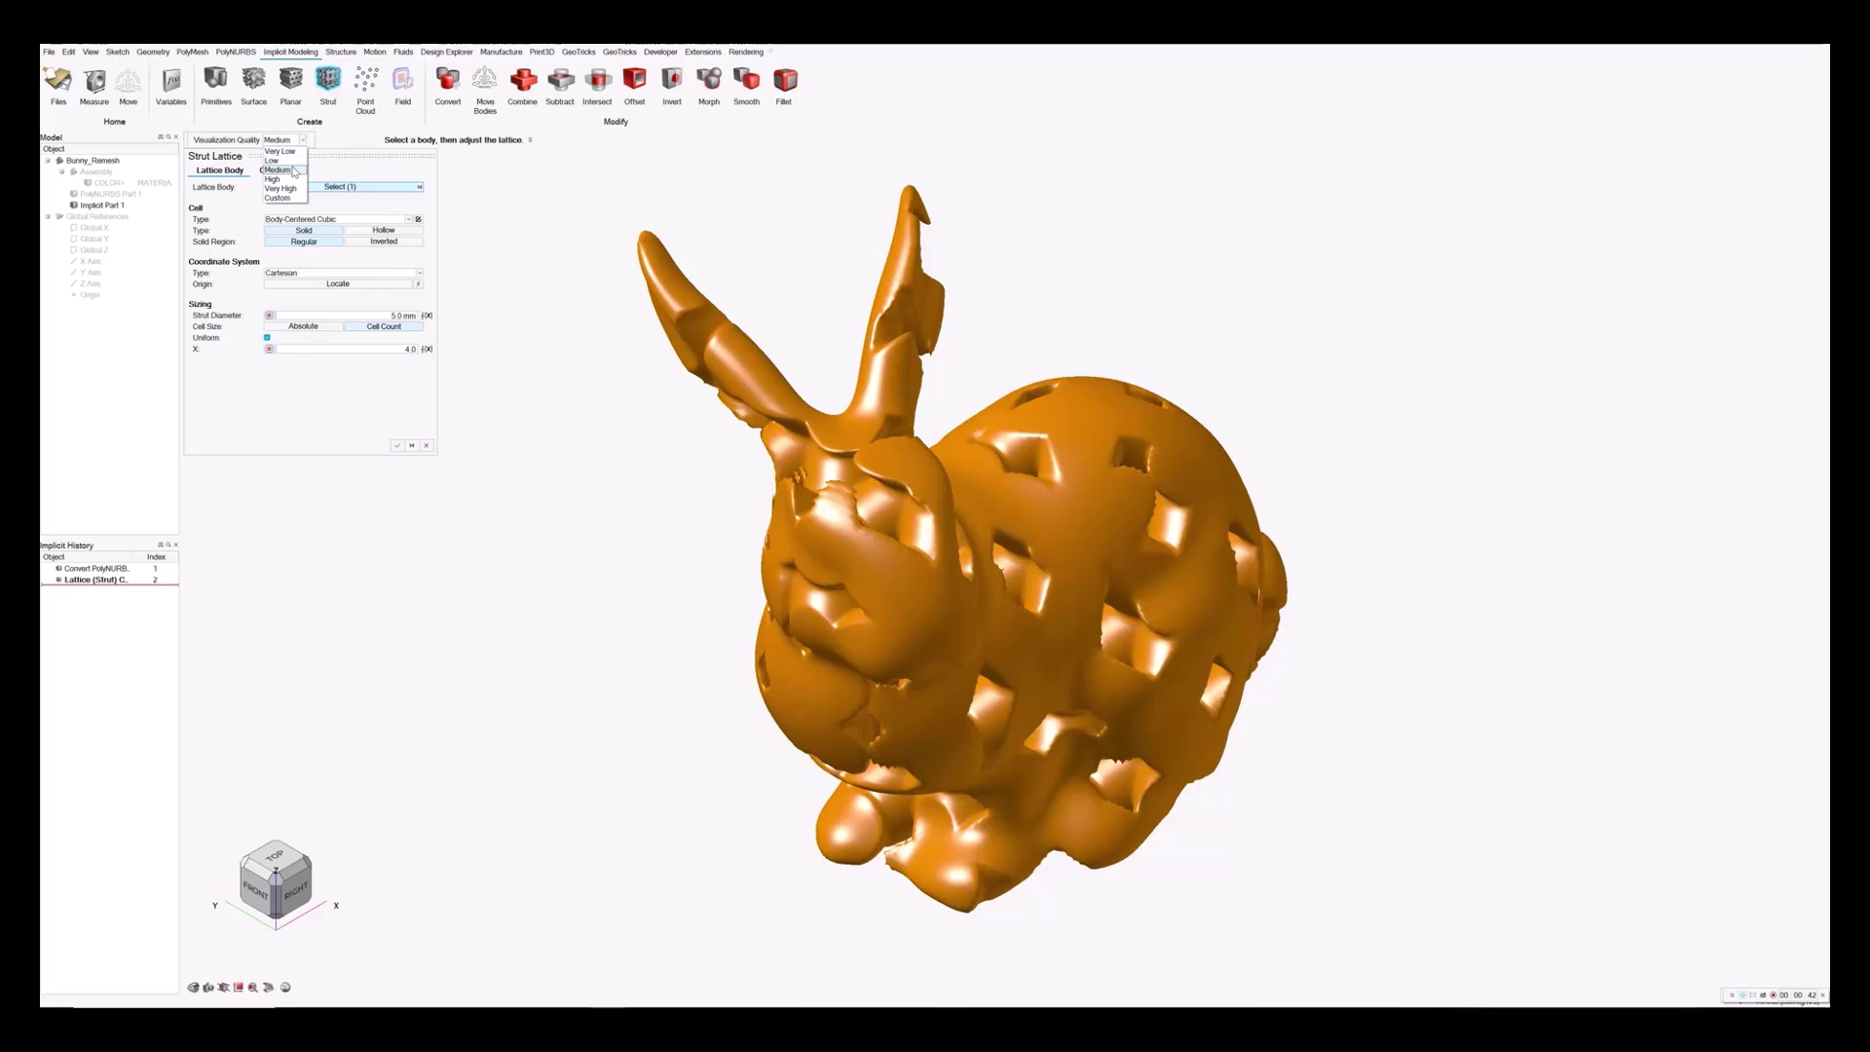
click(284, 178)
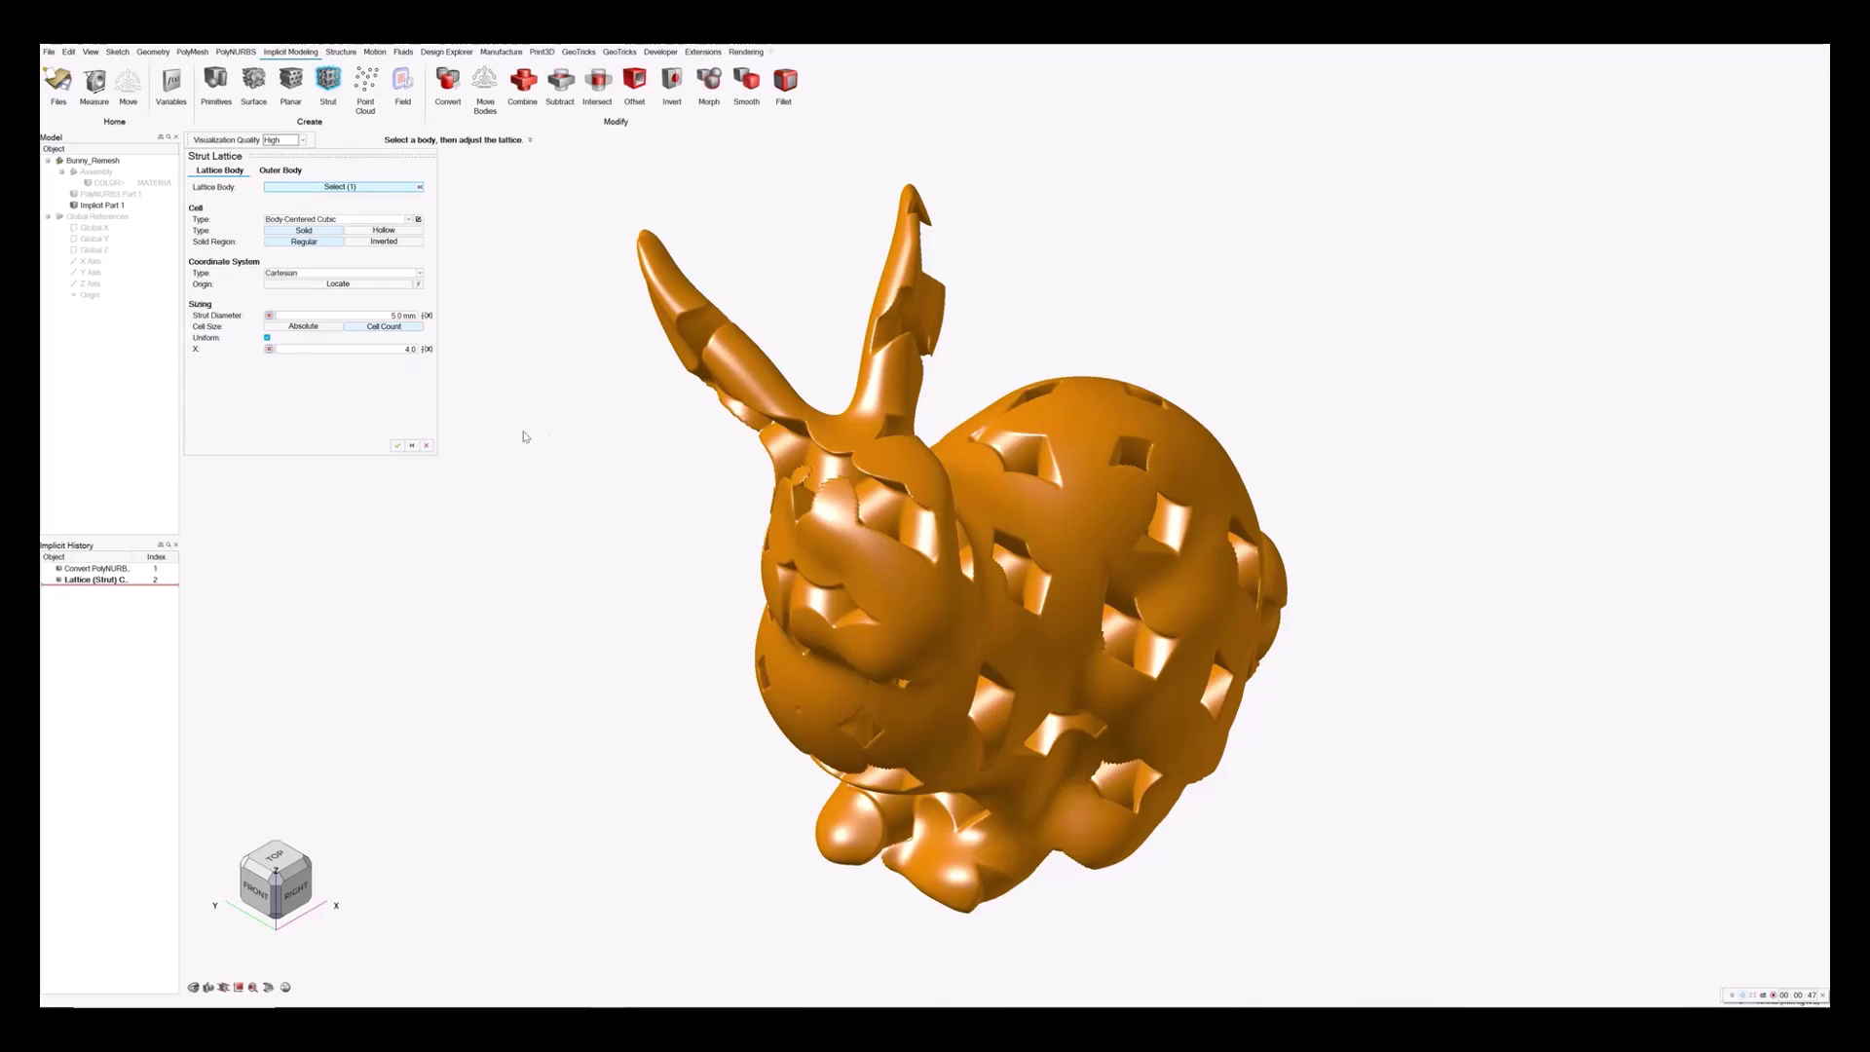
Set the strut diameter to 0.5 mm and raise the X cell count to 210.
click(396, 315)
text(0.5)
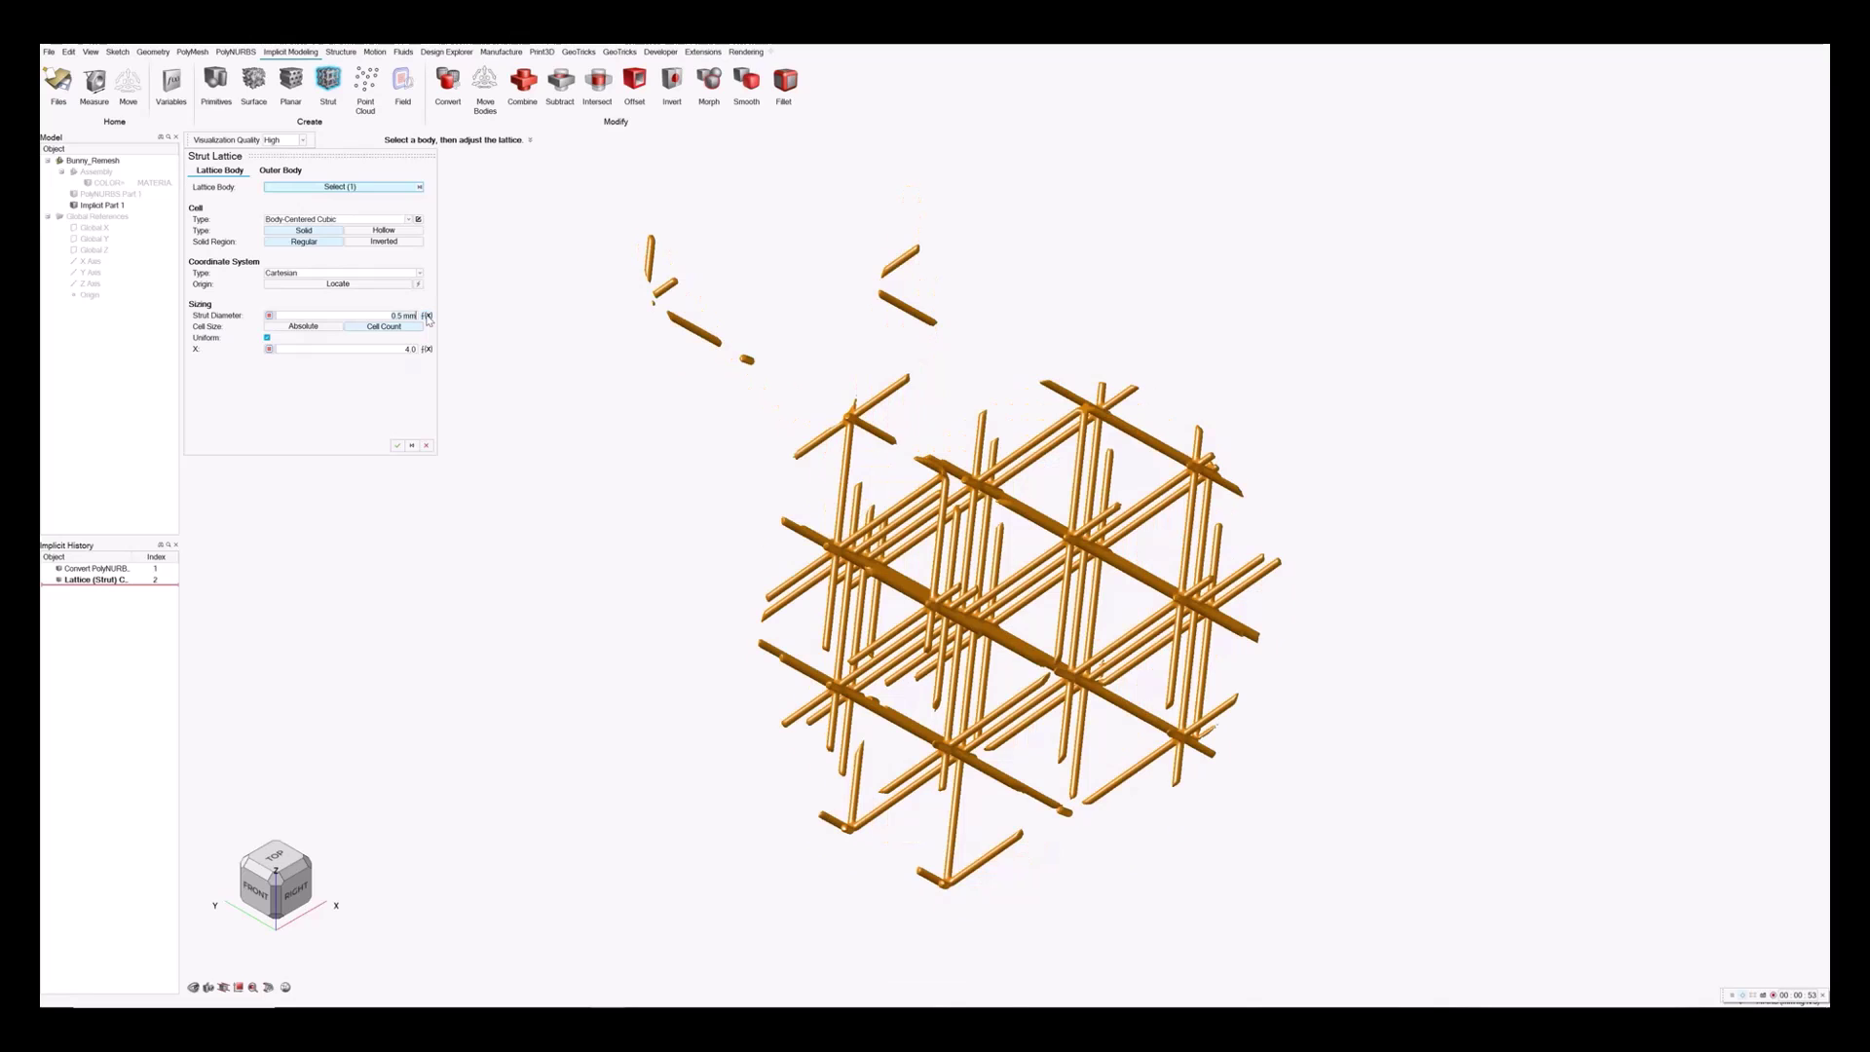
click(414, 349)
text(210)
key(Return)
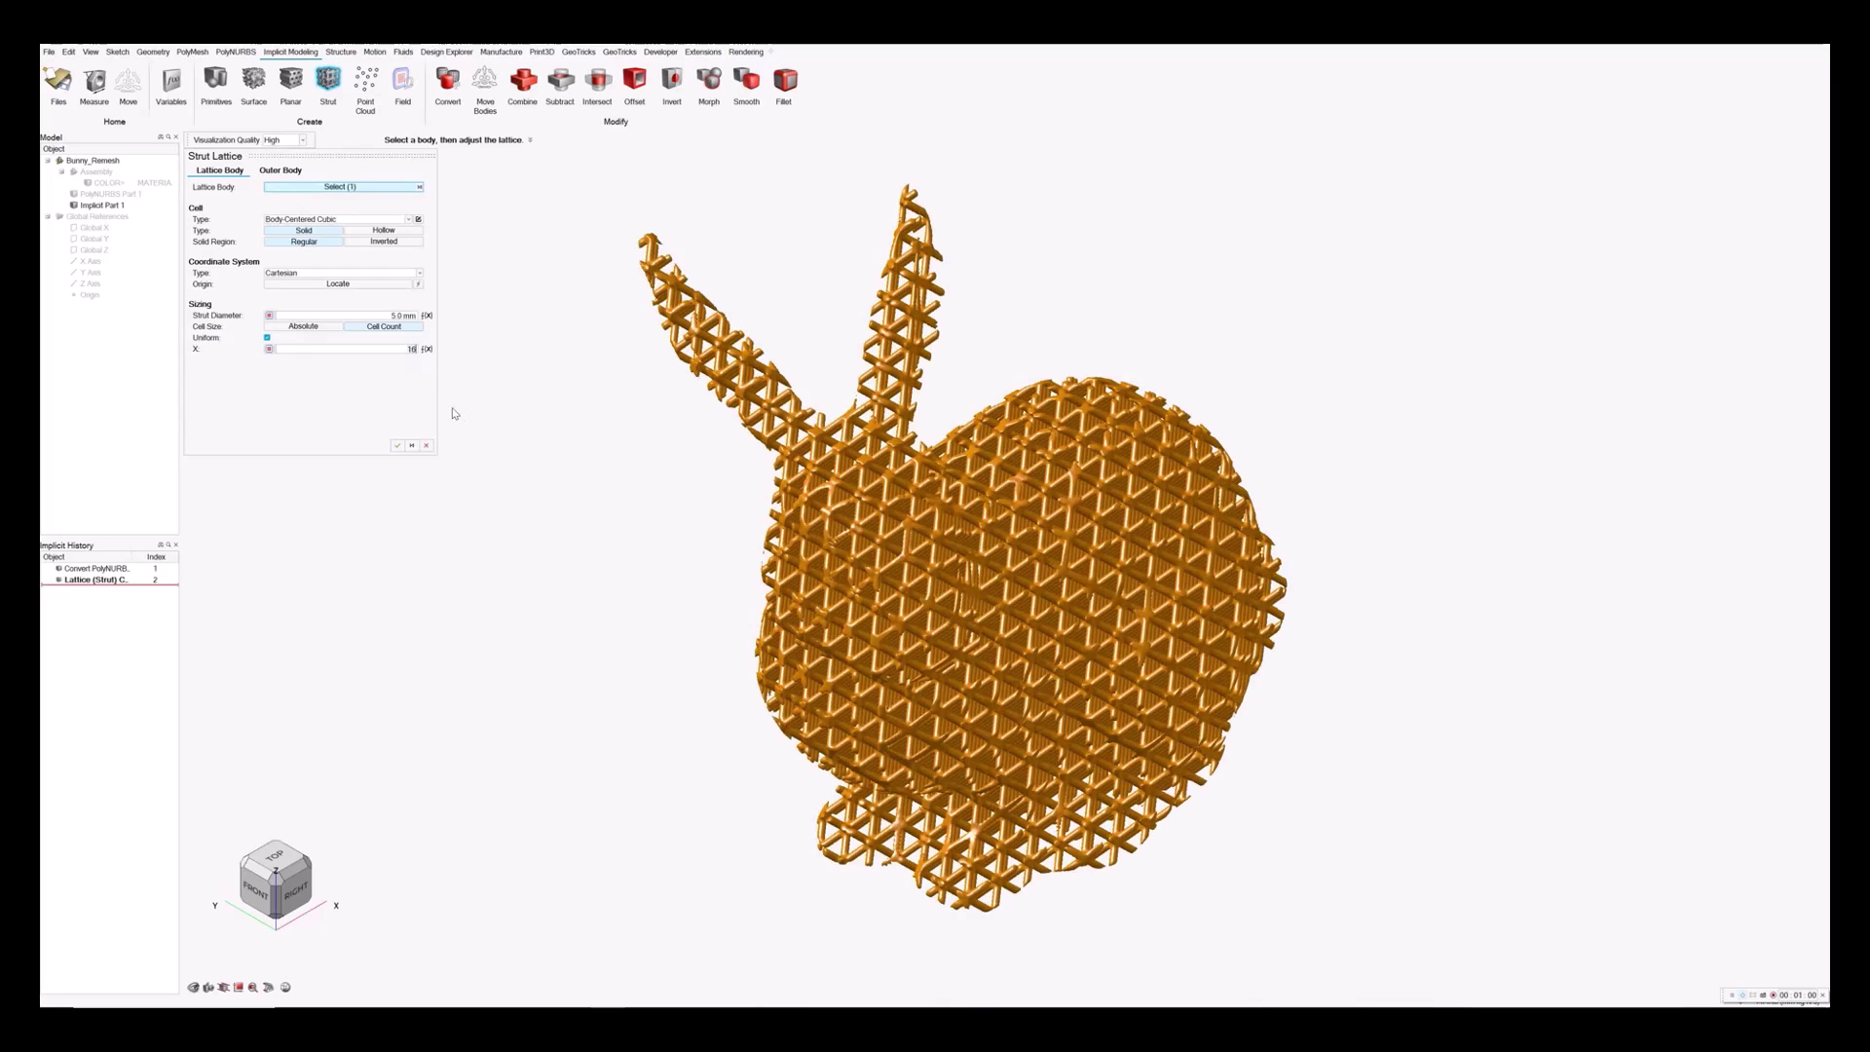
Enclose the lattice in a 2 mm inward Shell outer body.
click(282, 170)
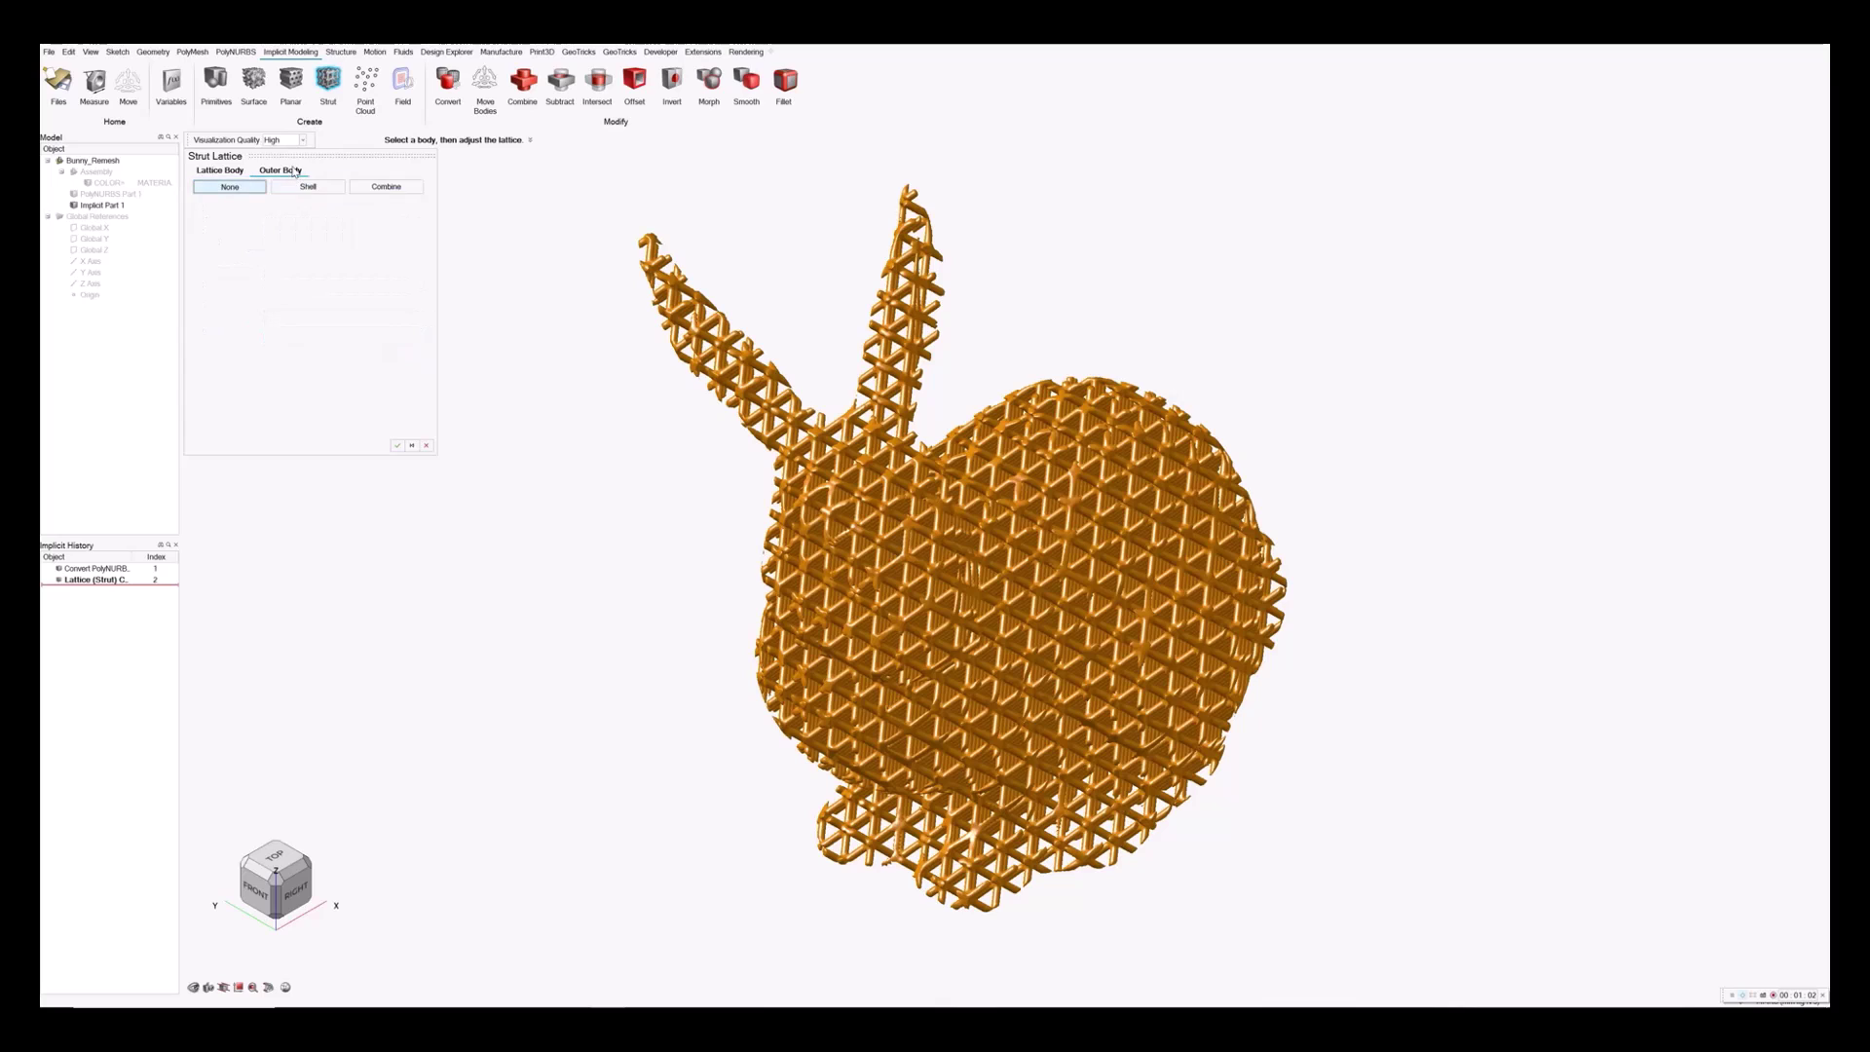
click(302, 190)
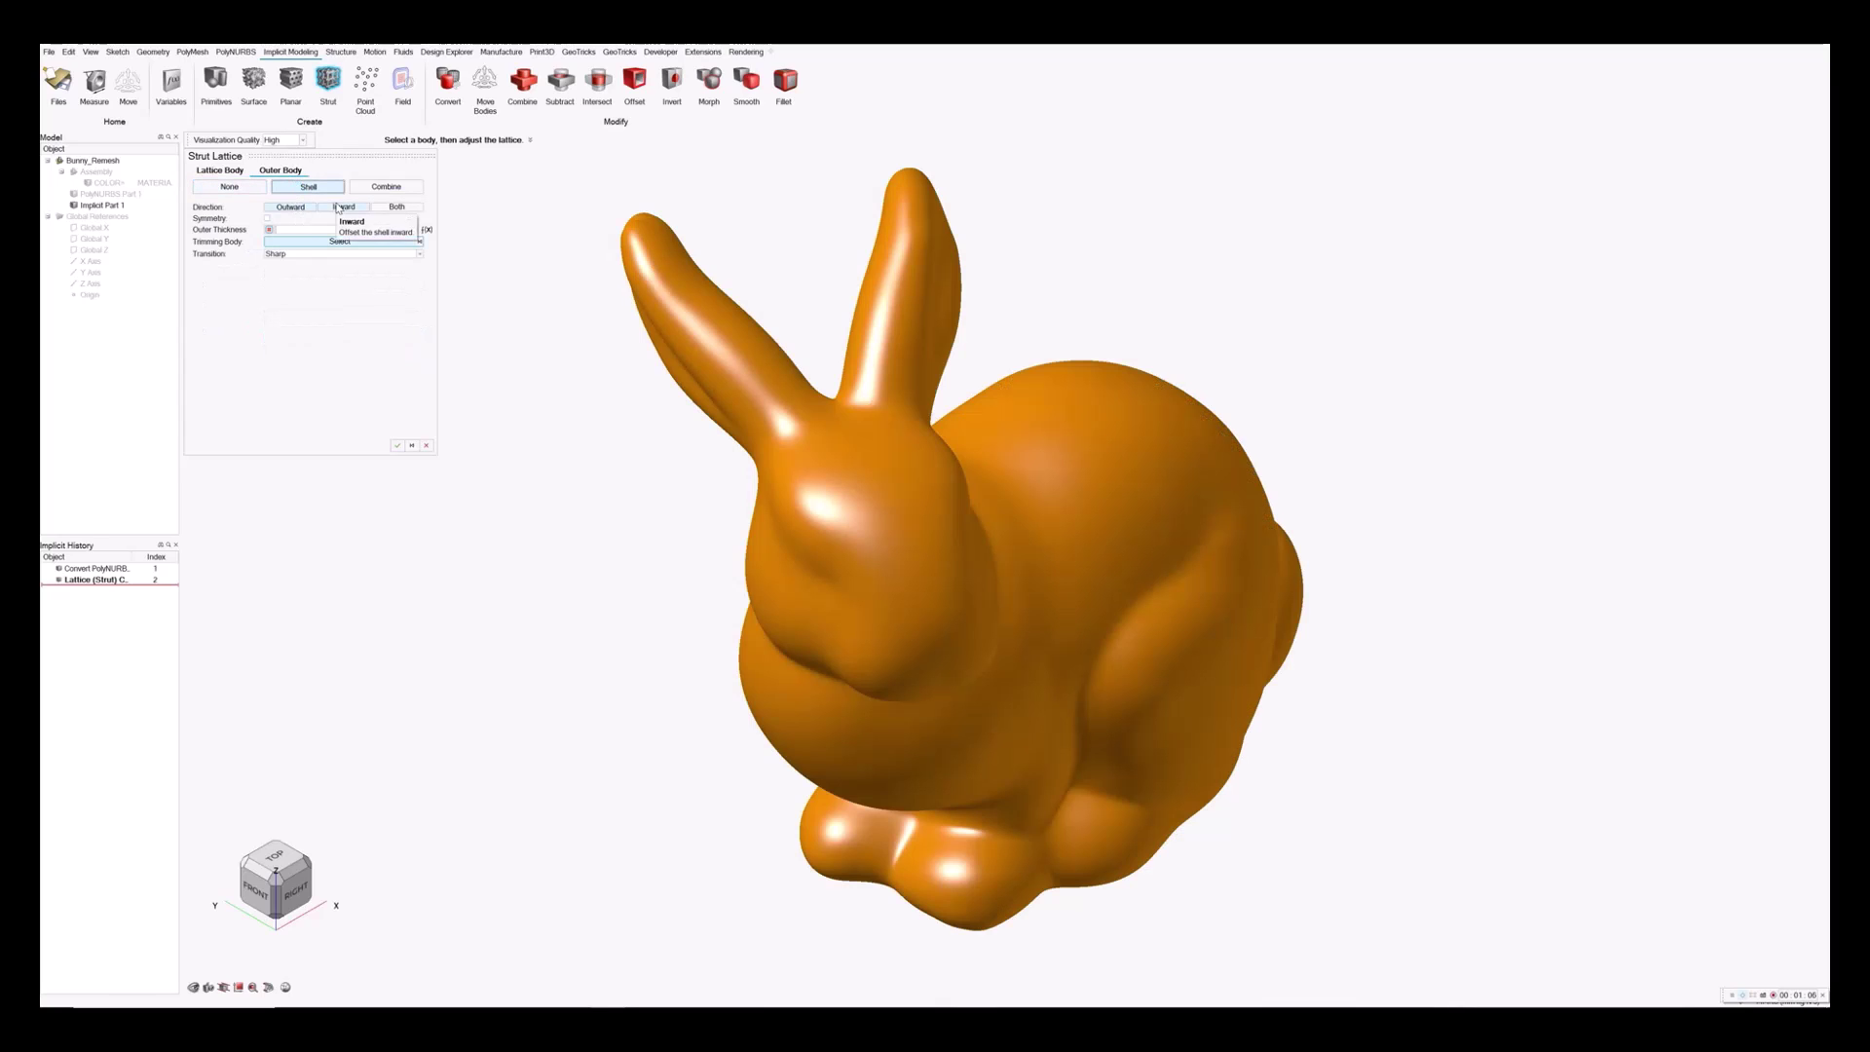
click(340, 206)
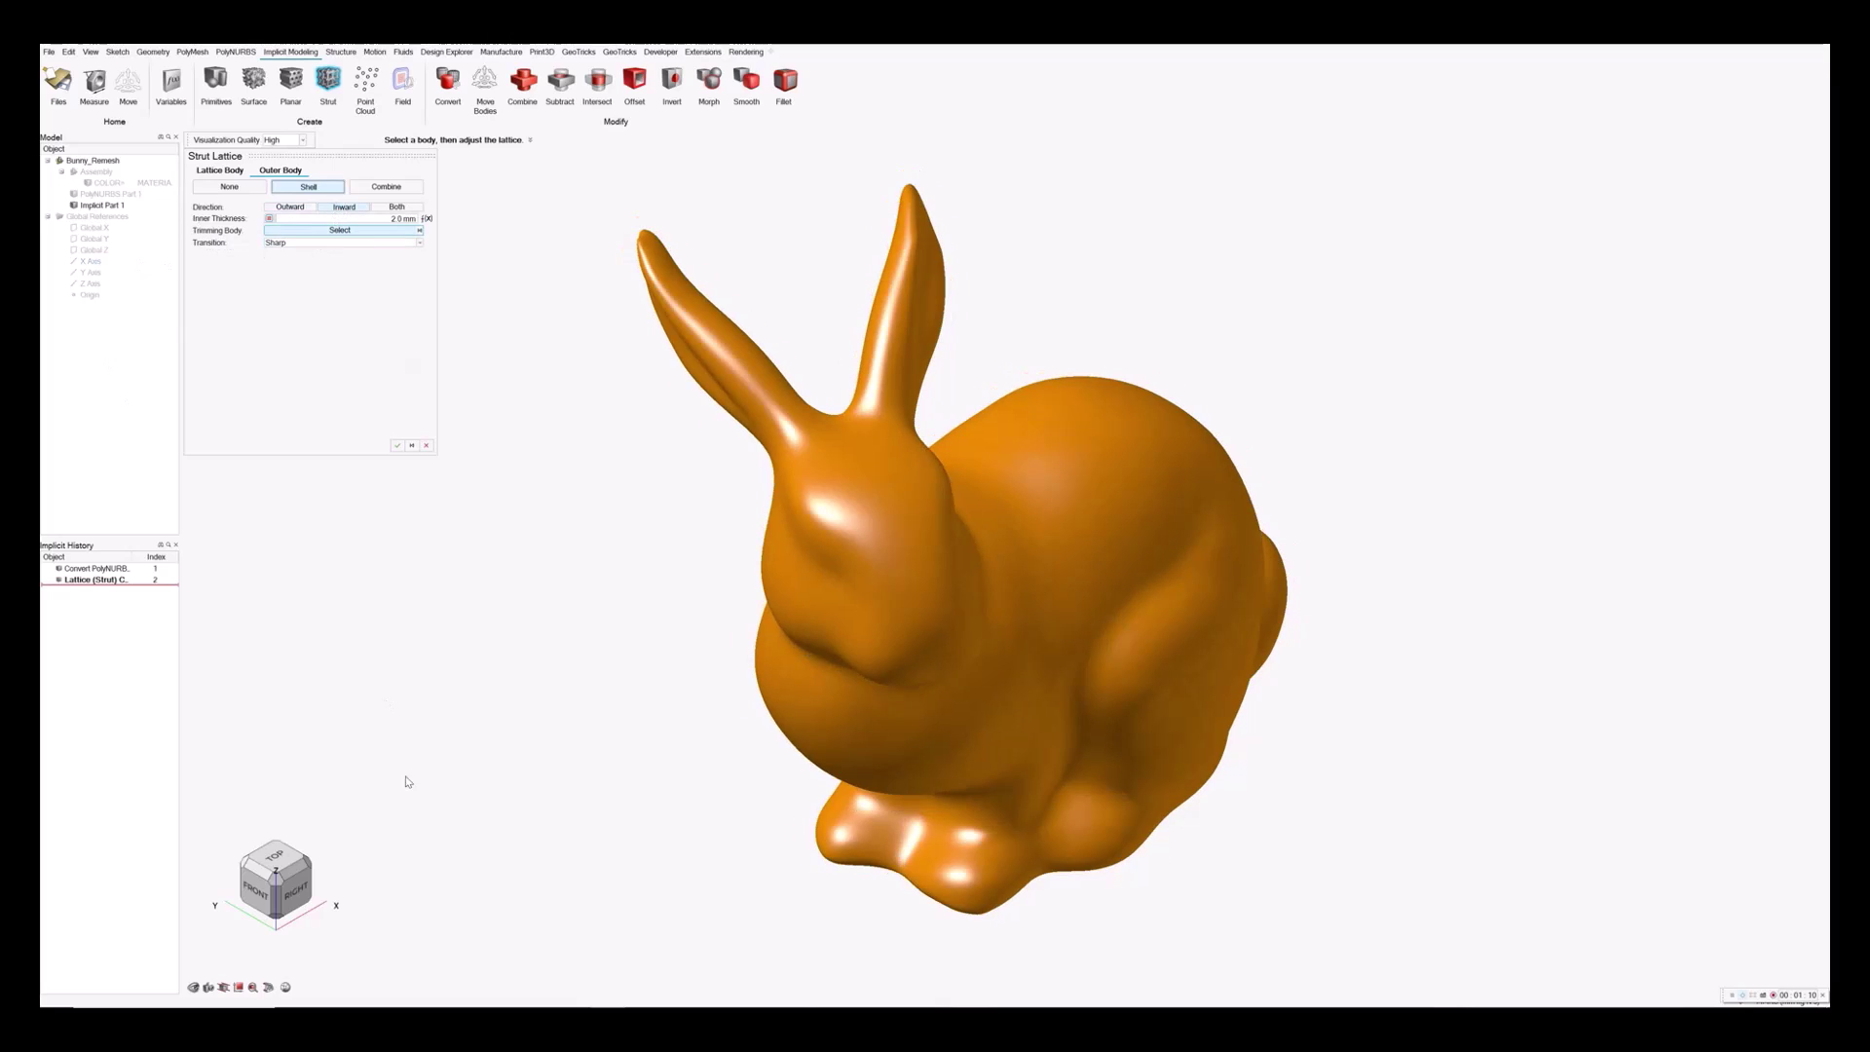
Cut a section plane through the bunny to expose its interior.
click(267, 989)
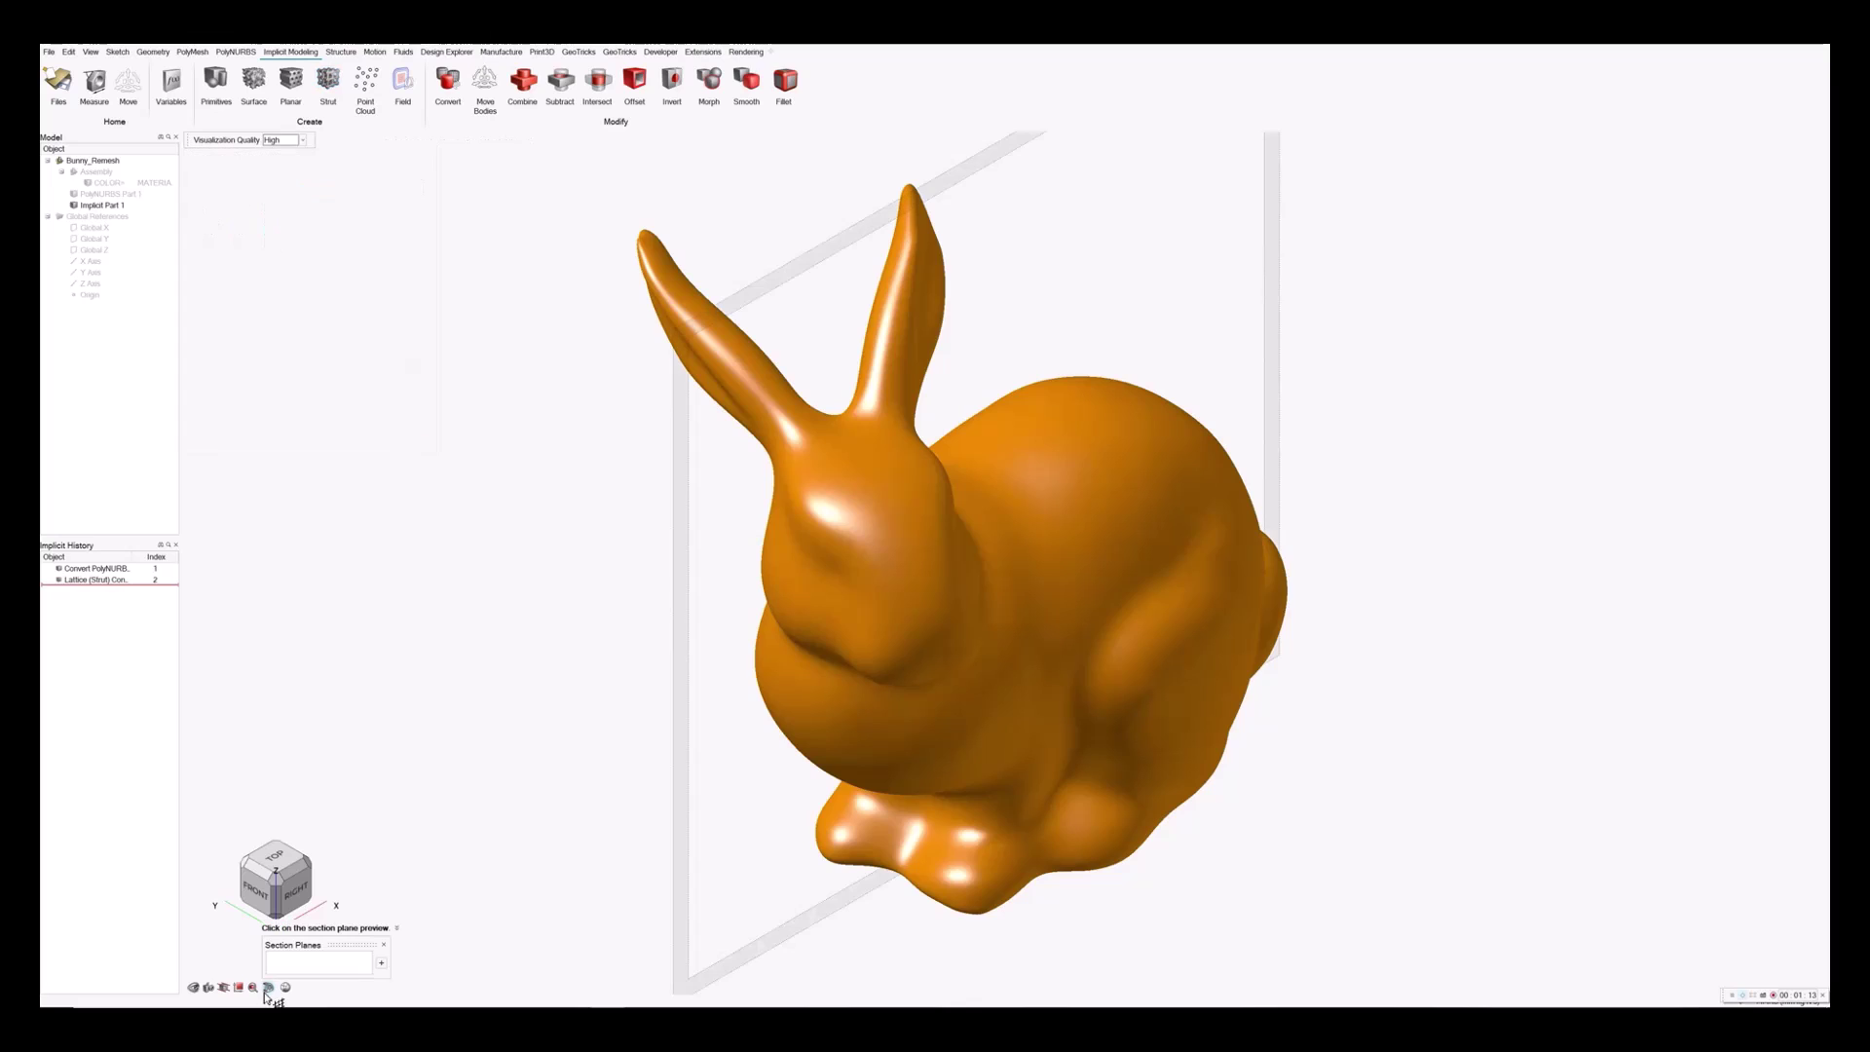
click(683, 813)
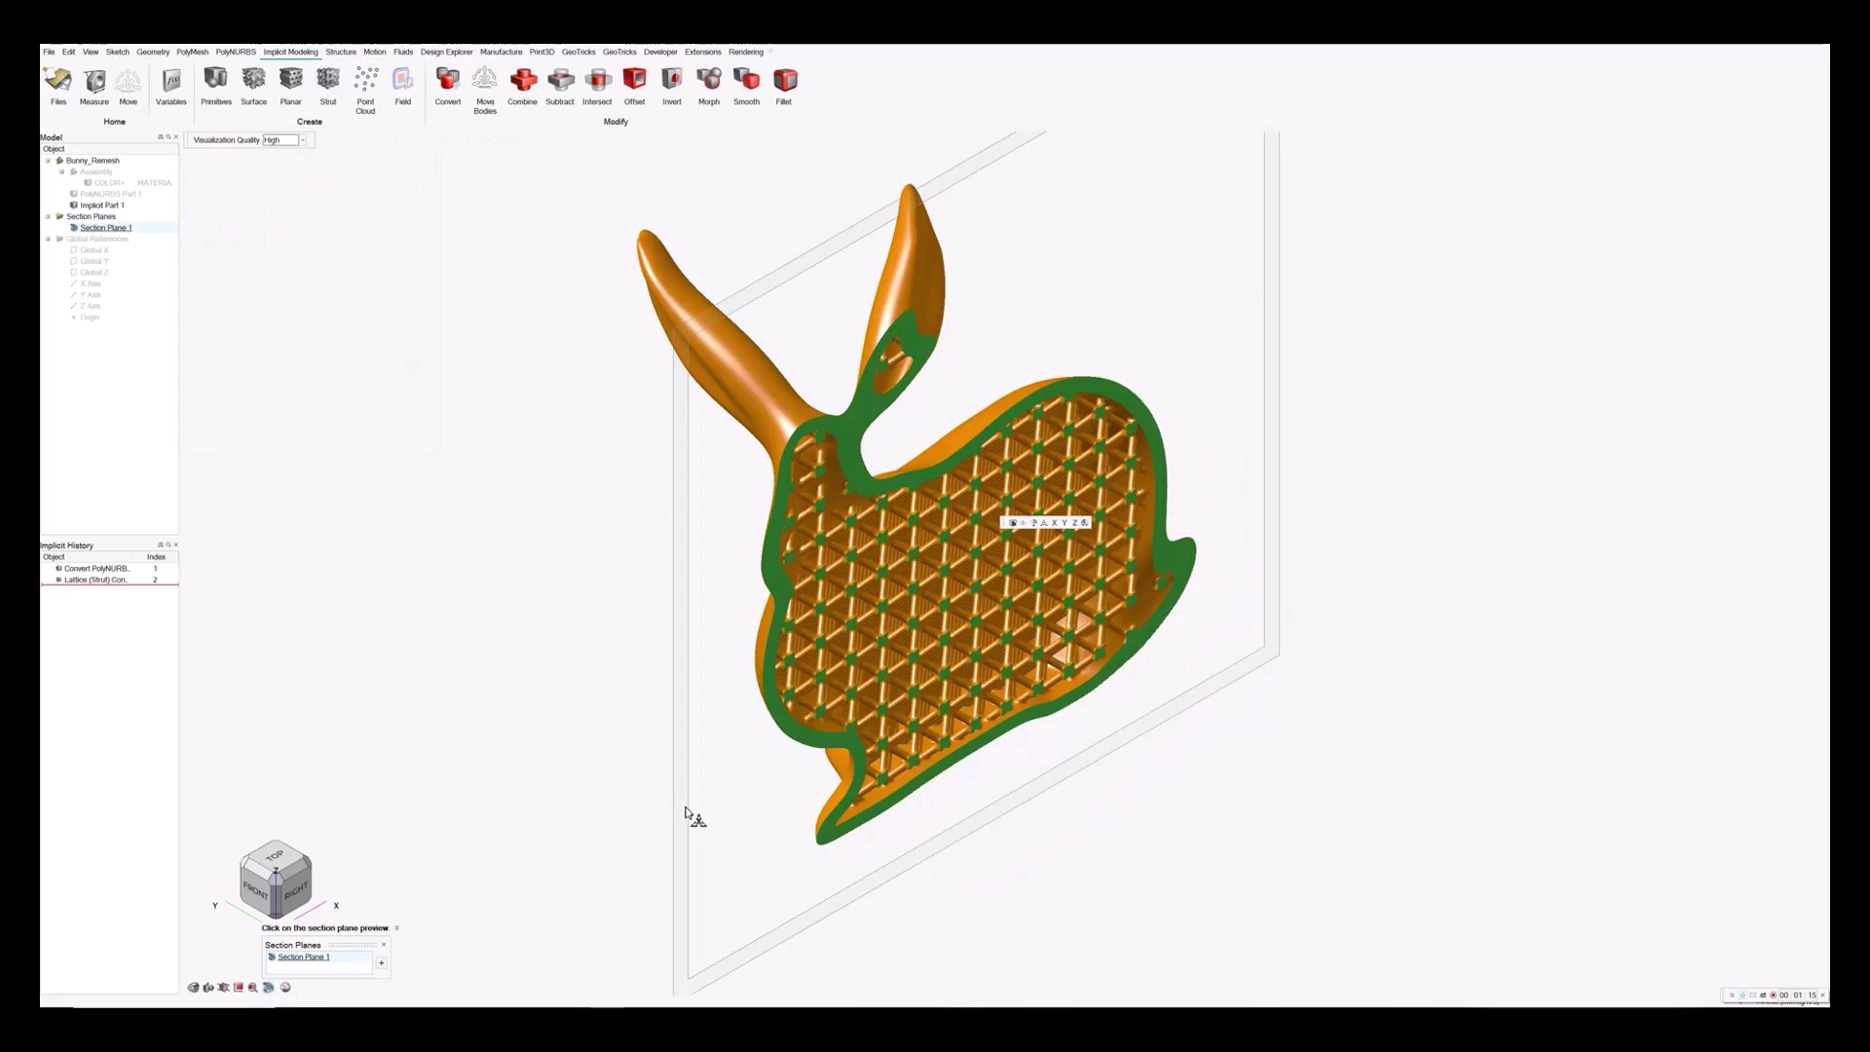
right_click(629, 728)
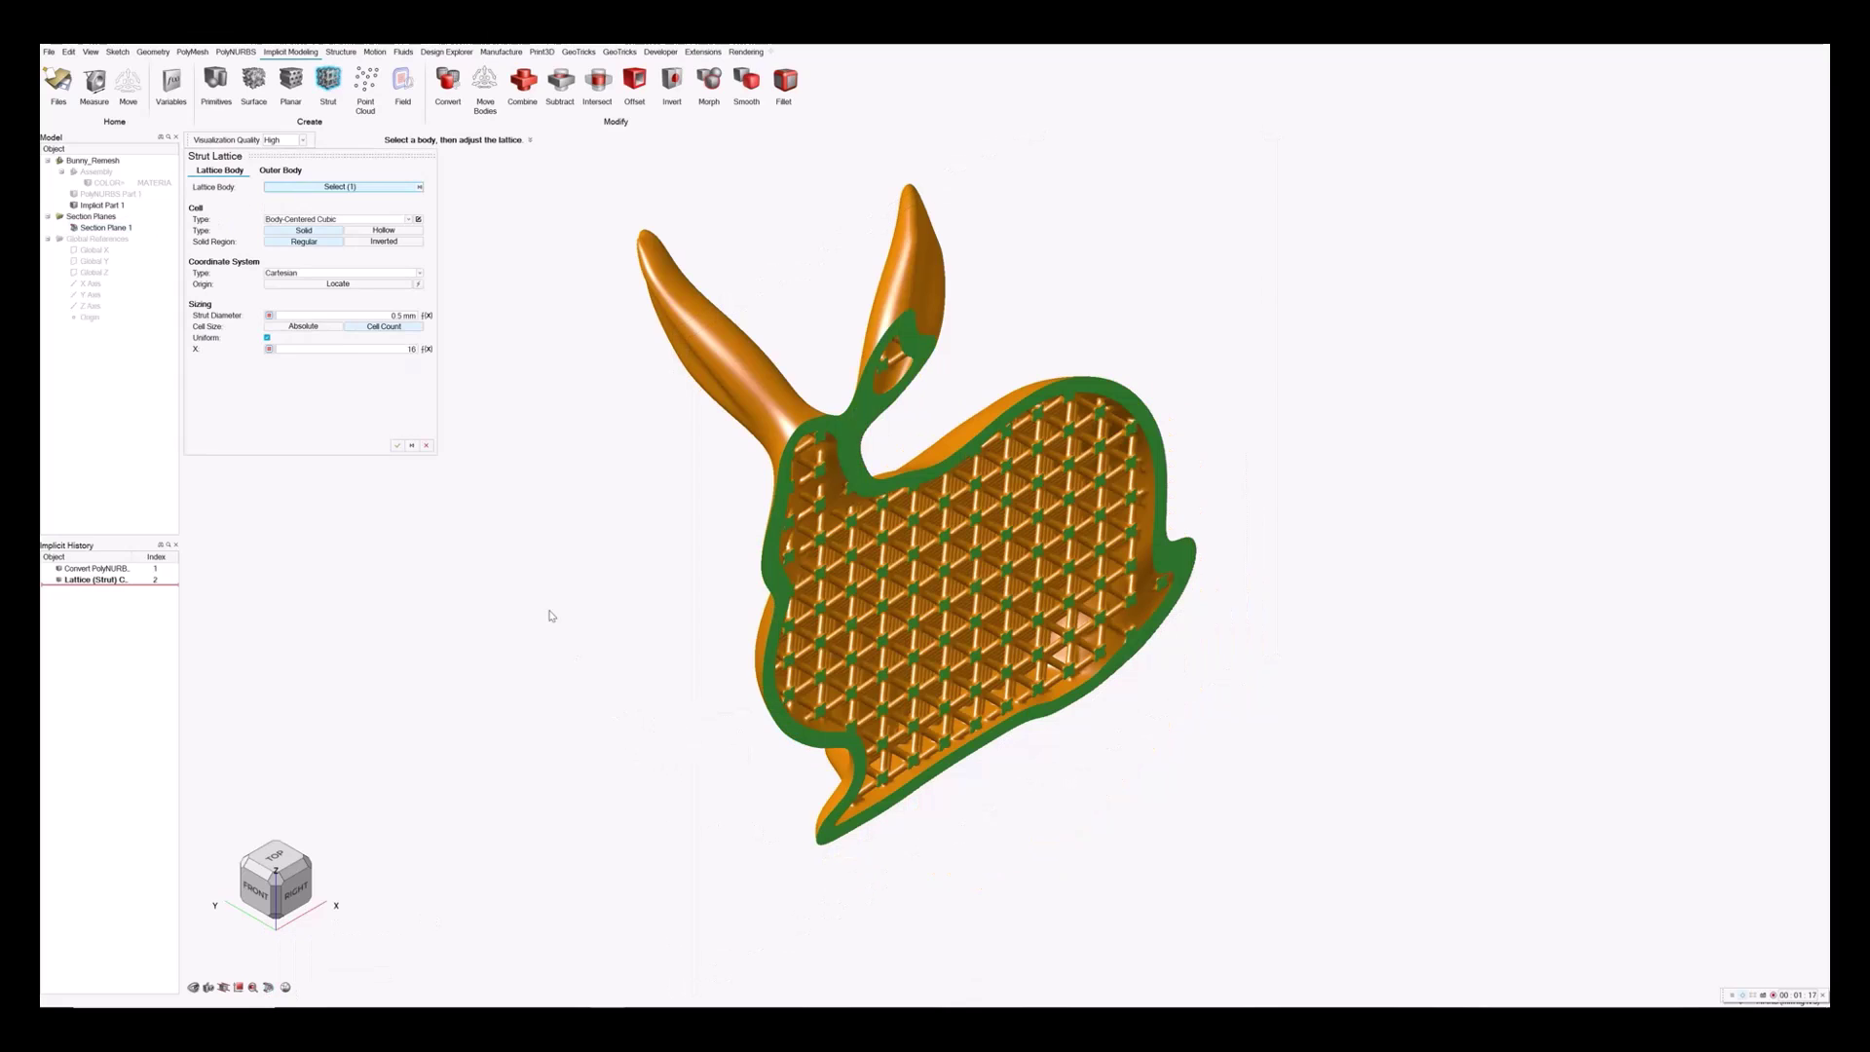
scroll(963, 749, up, 3)
scroll(963, 749, up, 5)
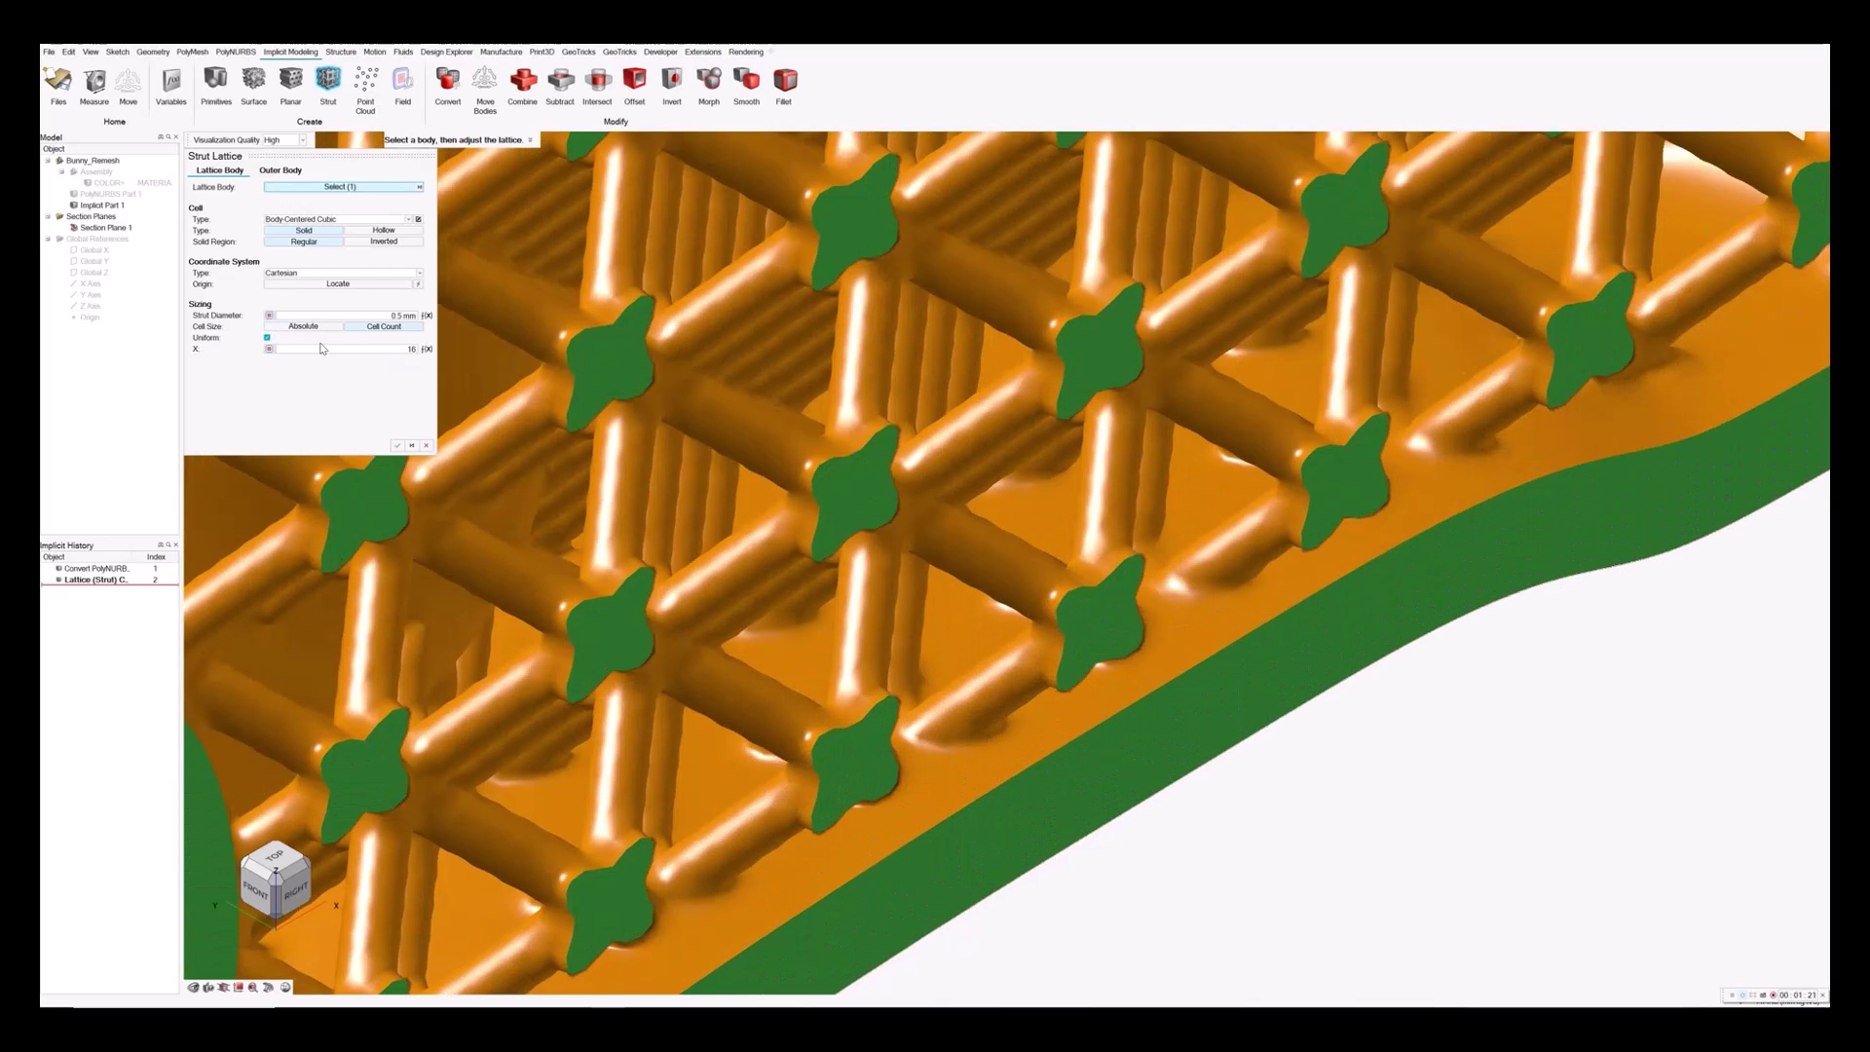
Set the lattice-to-shell transition to Fillet with a 1.5 mm radius and confirm the lattice.
click(292, 170)
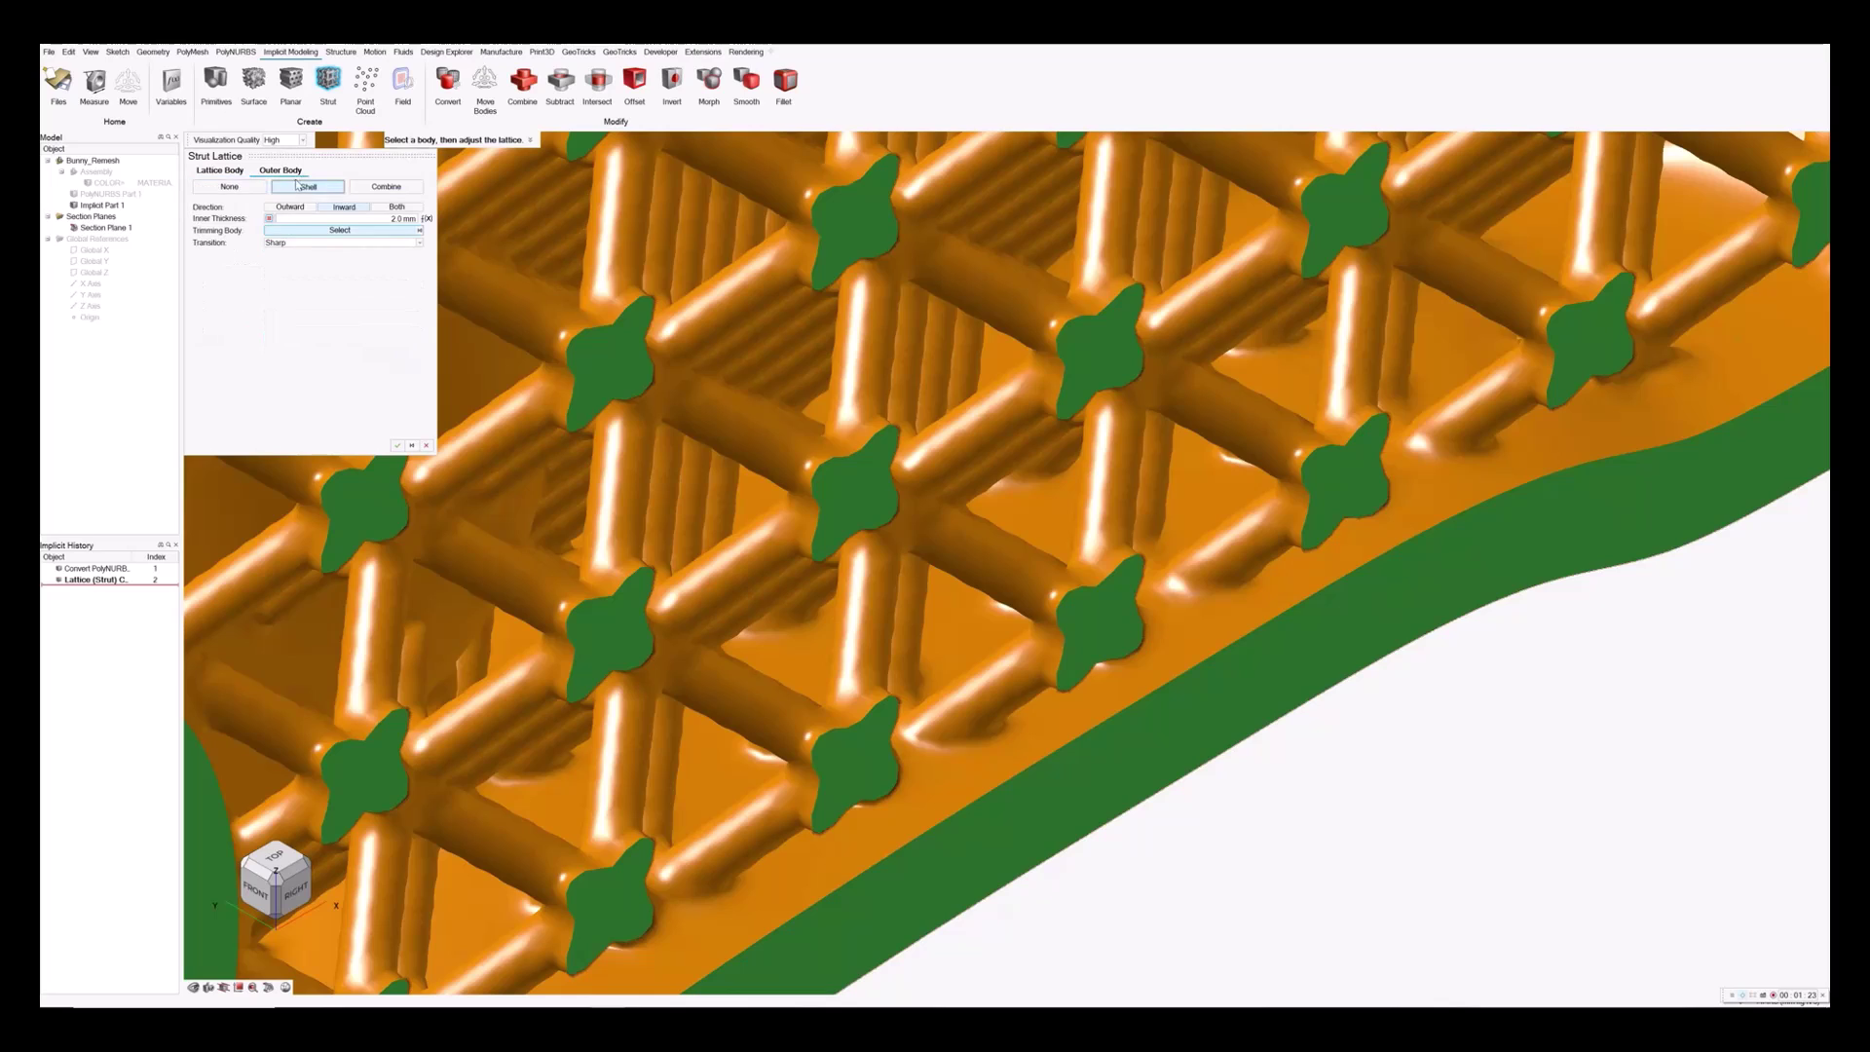
click(305, 242)
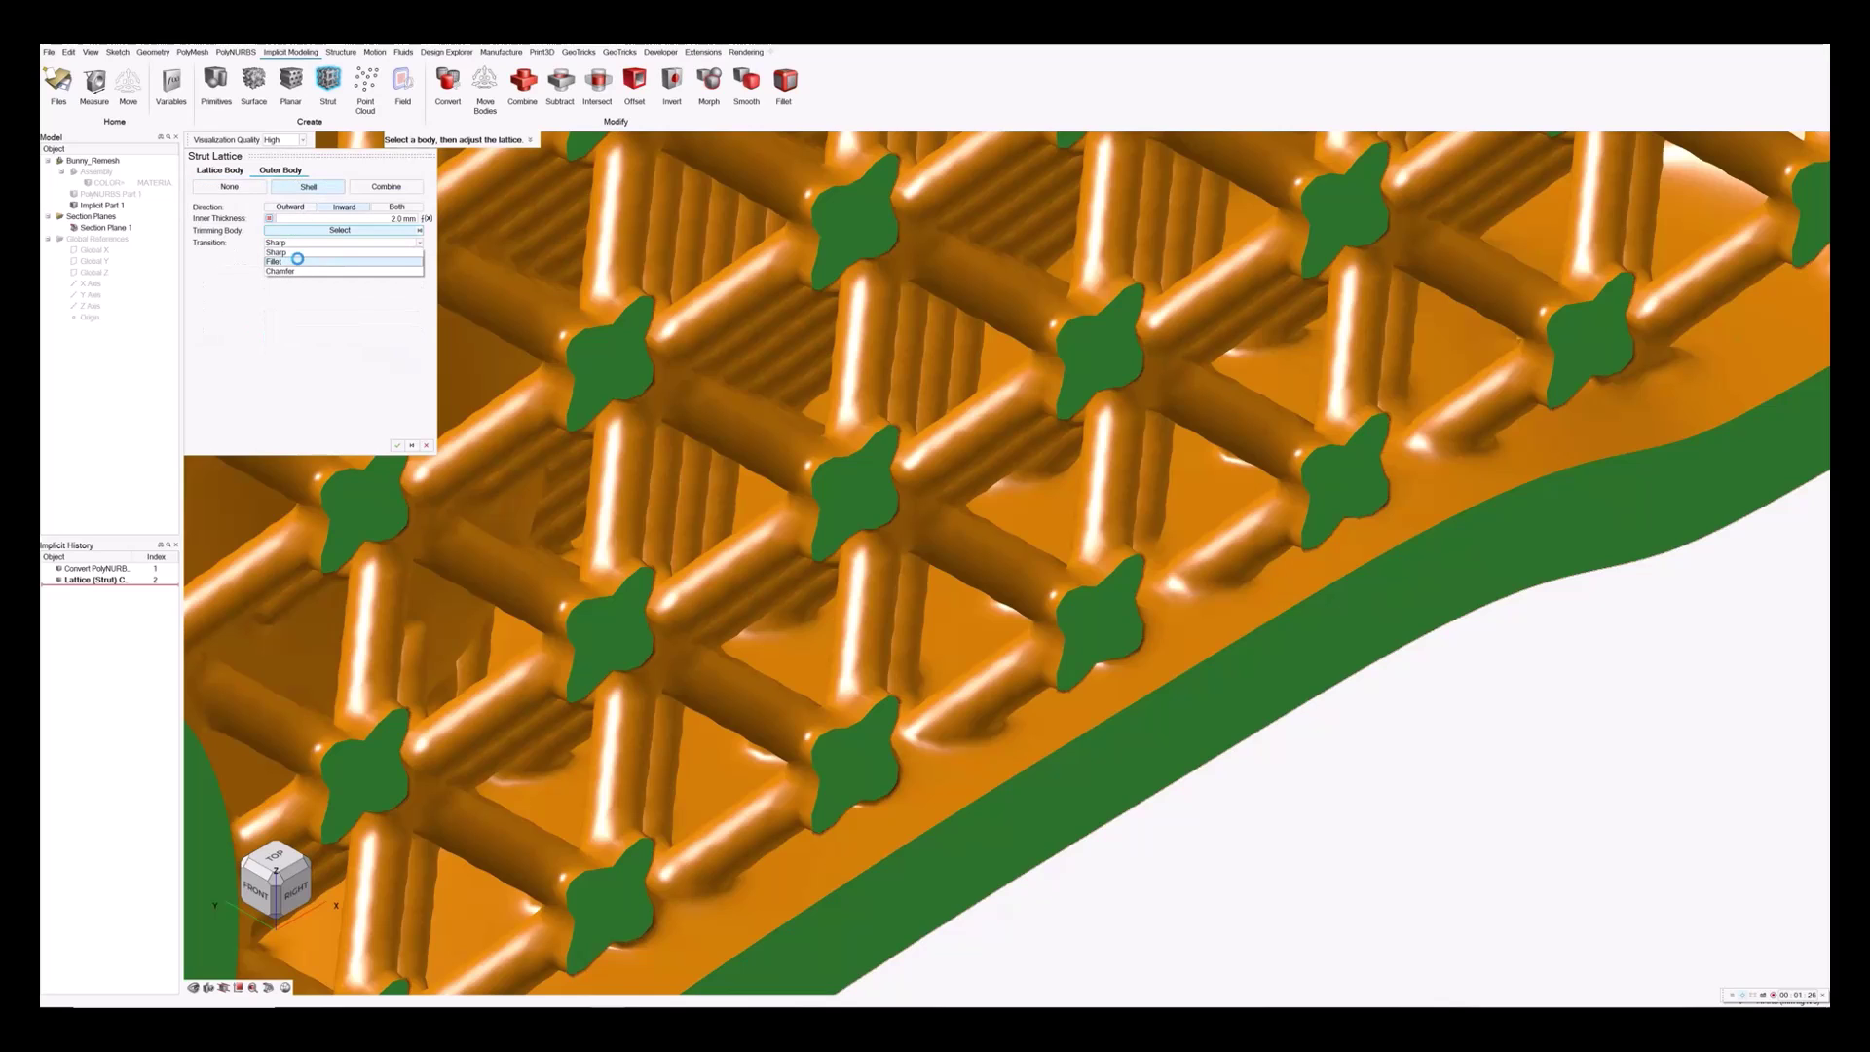
click(300, 262)
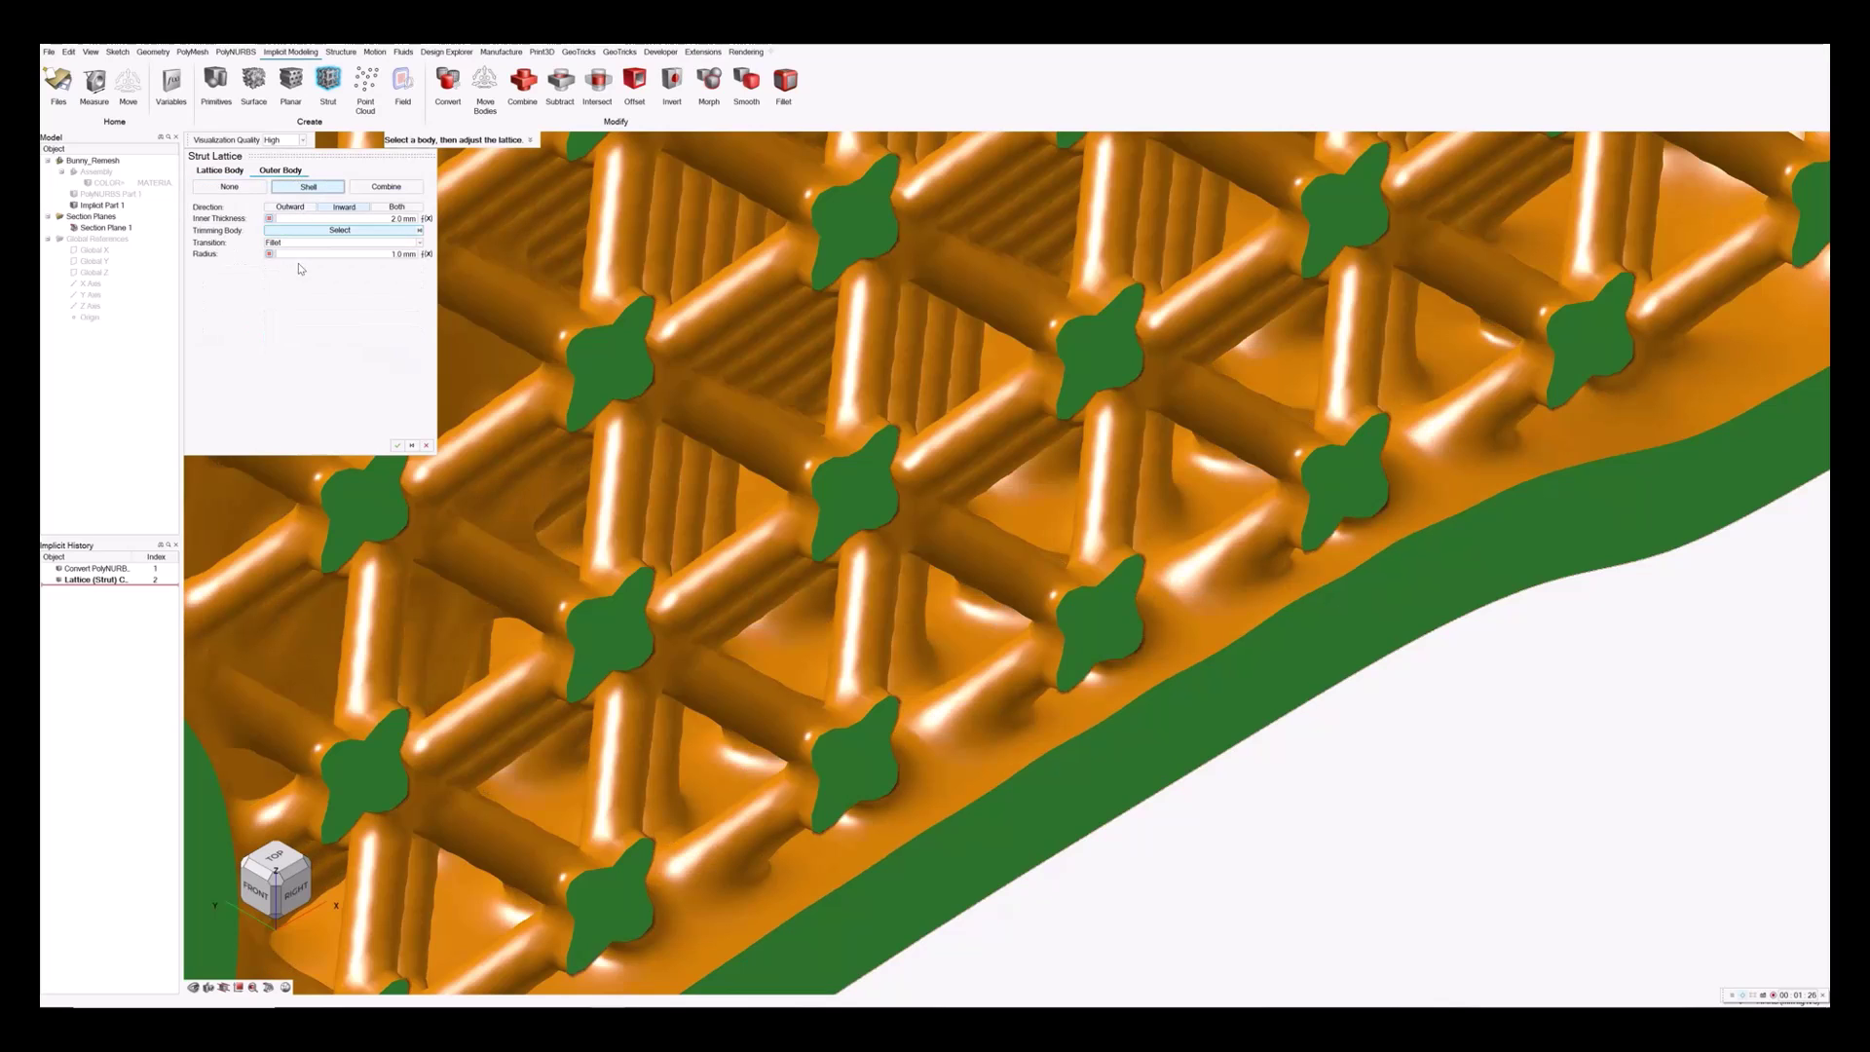
double_click(346, 255)
text(2)
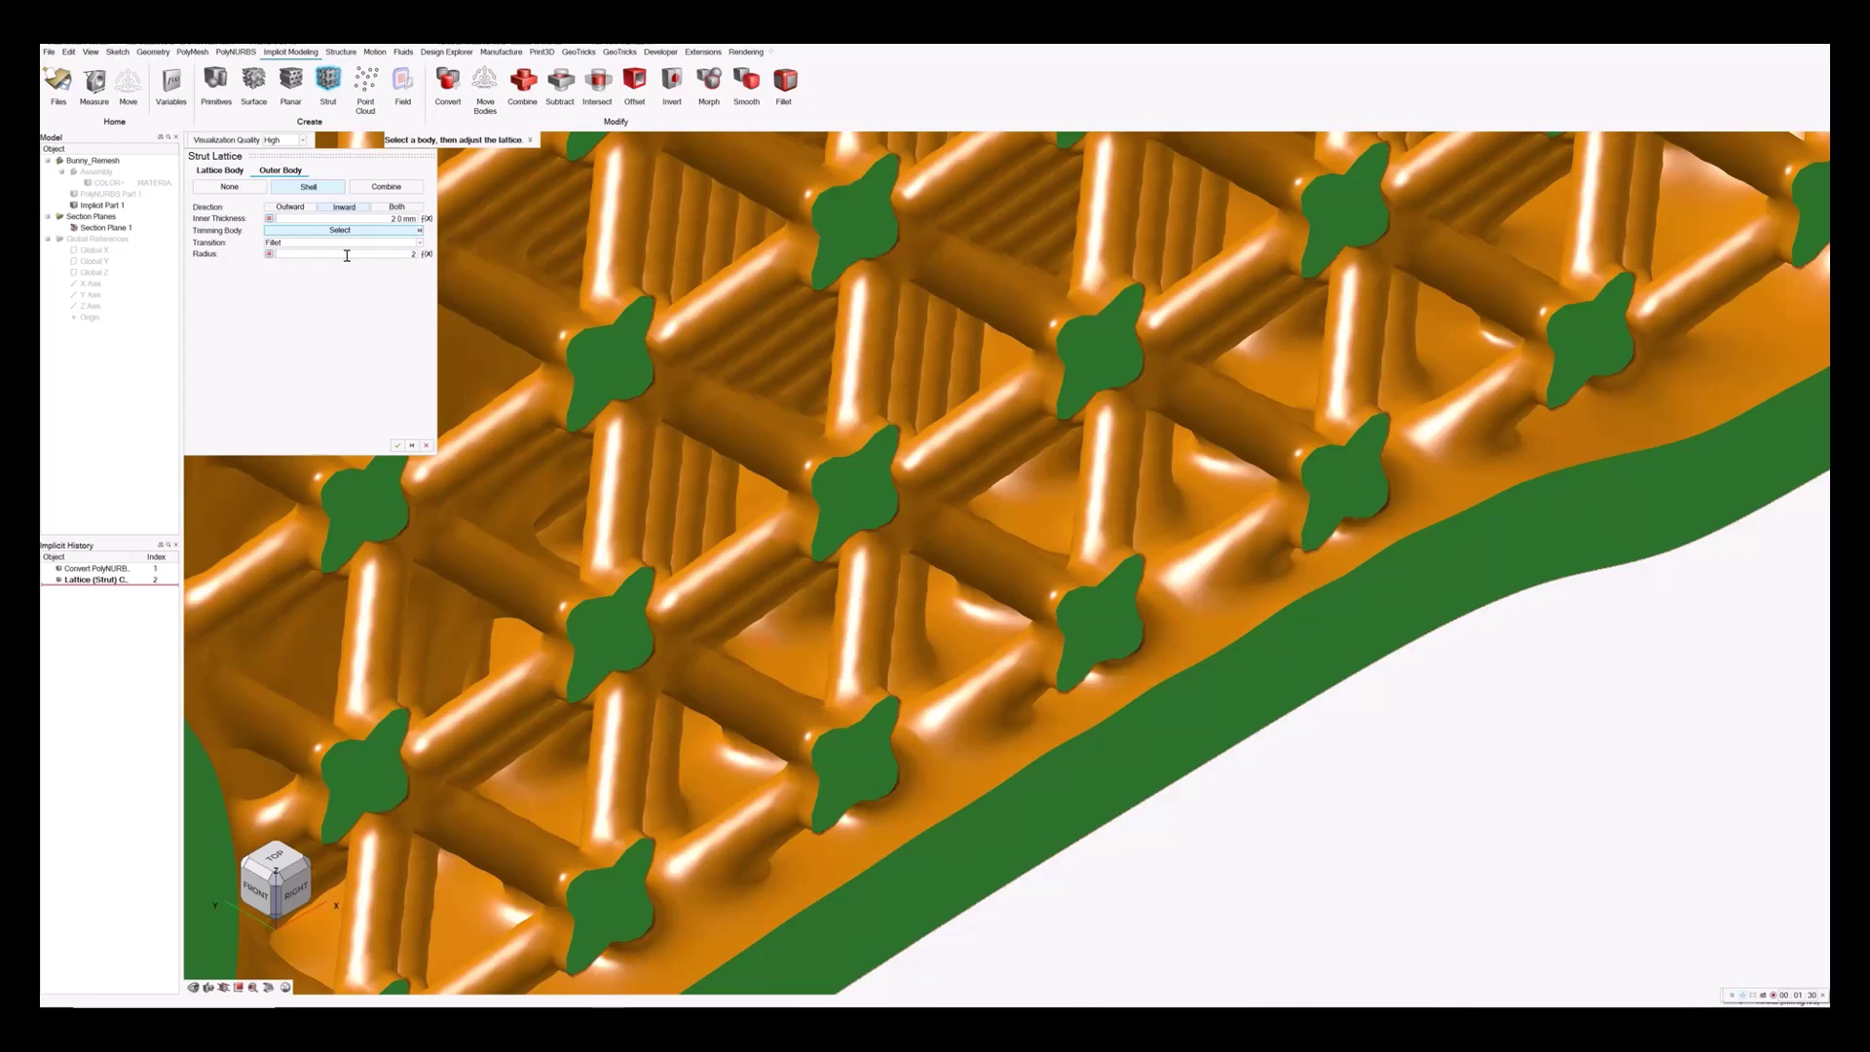
key(Return)
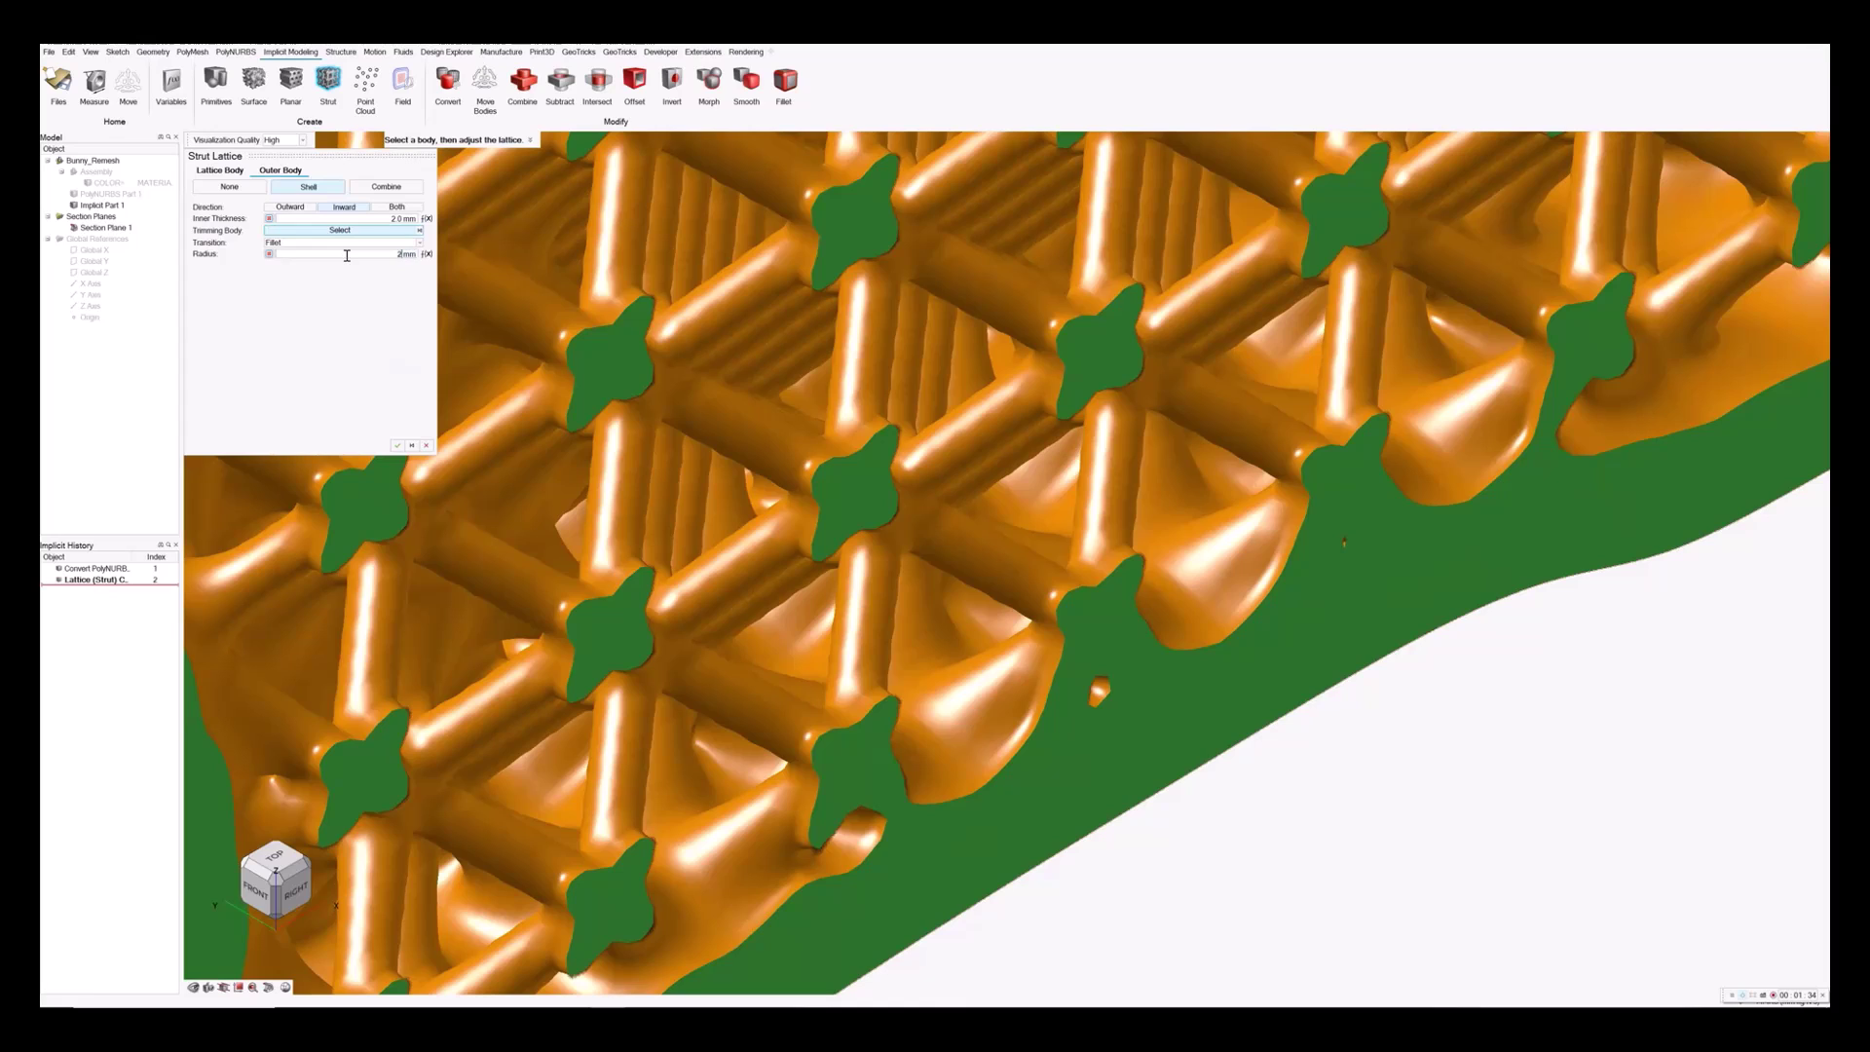
key(Return)
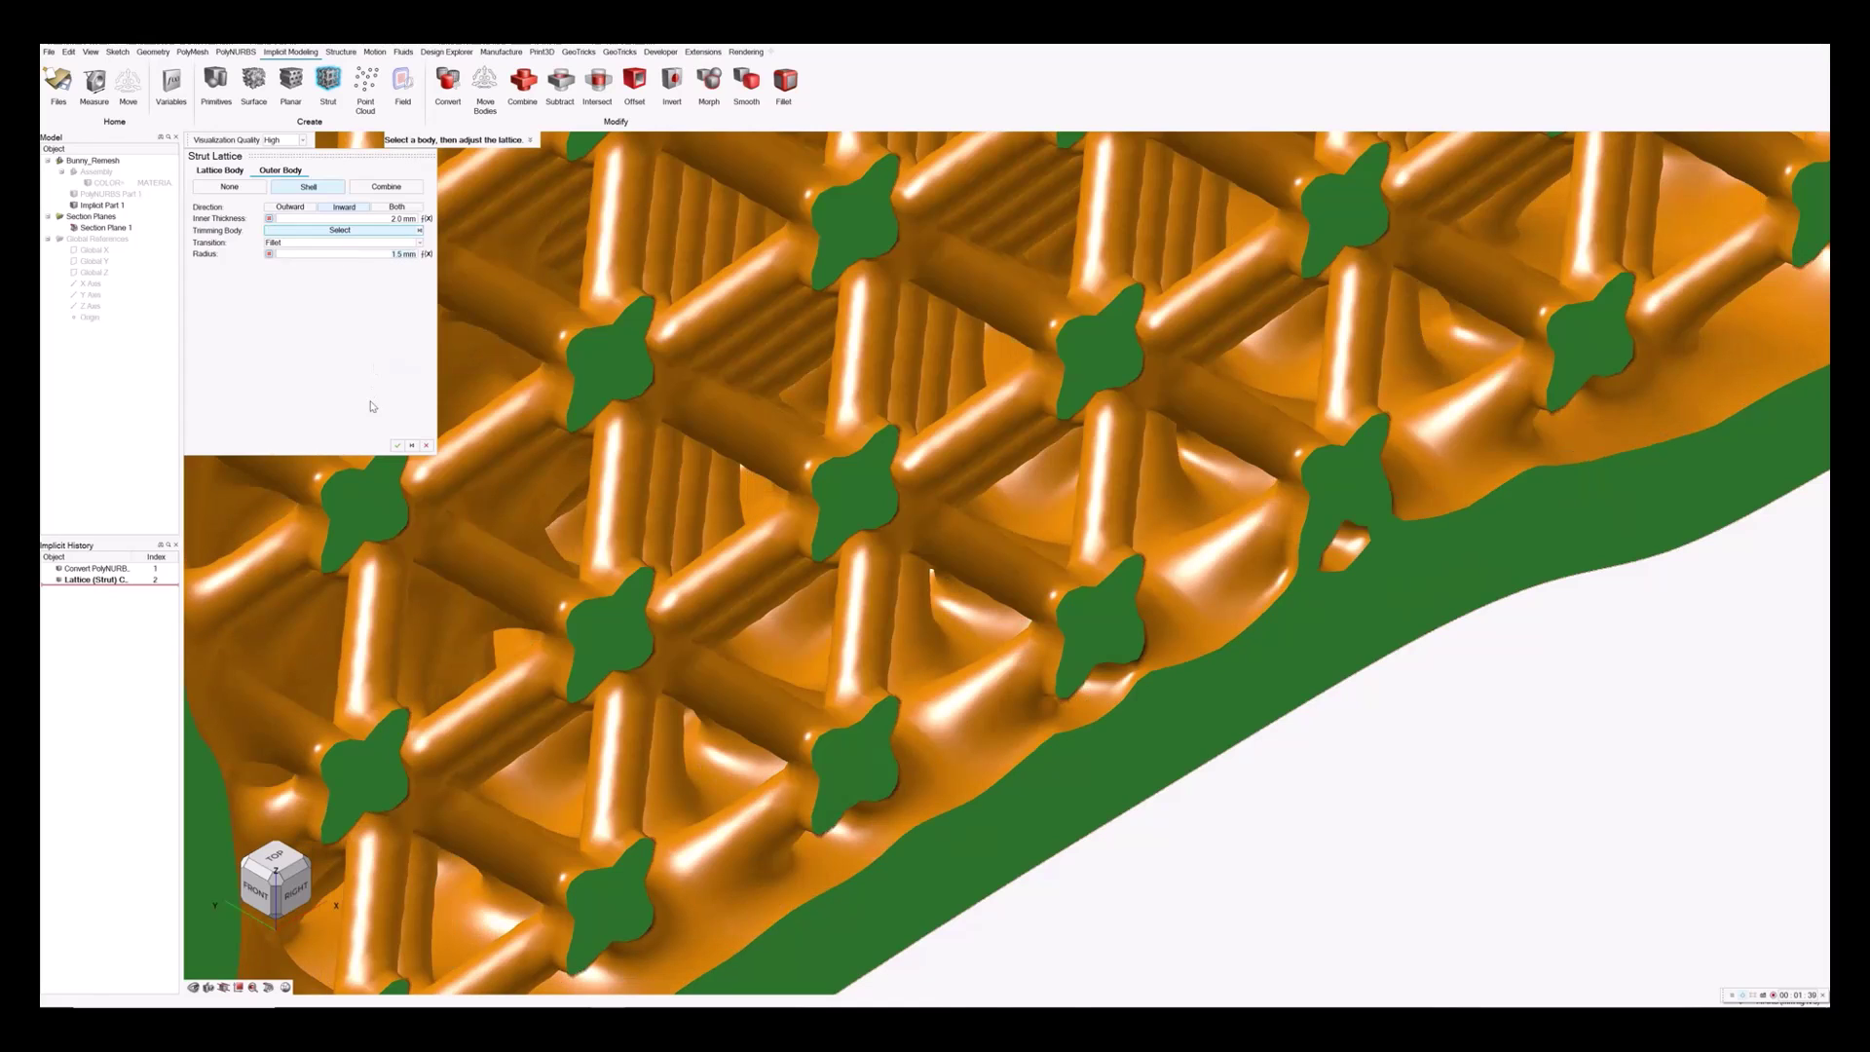
click(395, 444)
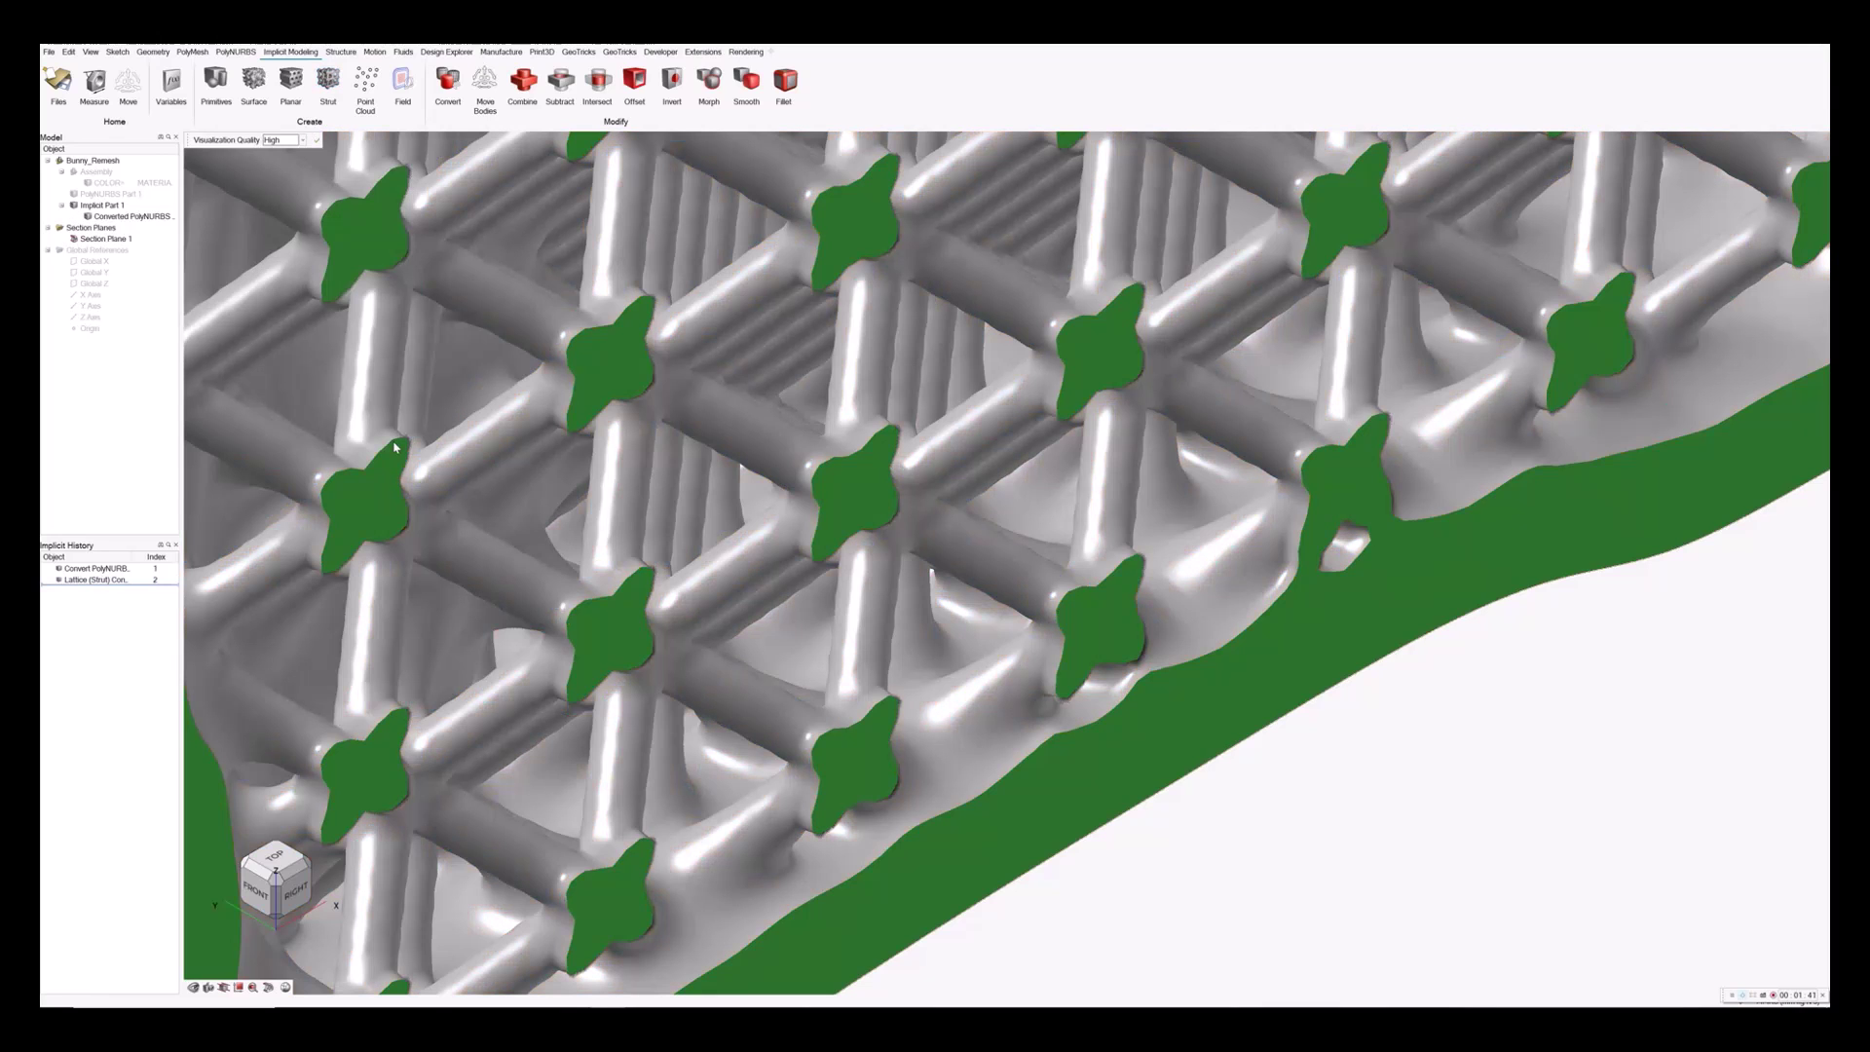
Roll implicit history back to the Convert PolyNURBS step so the section appears solid.
scroll(396, 447, down, 10)
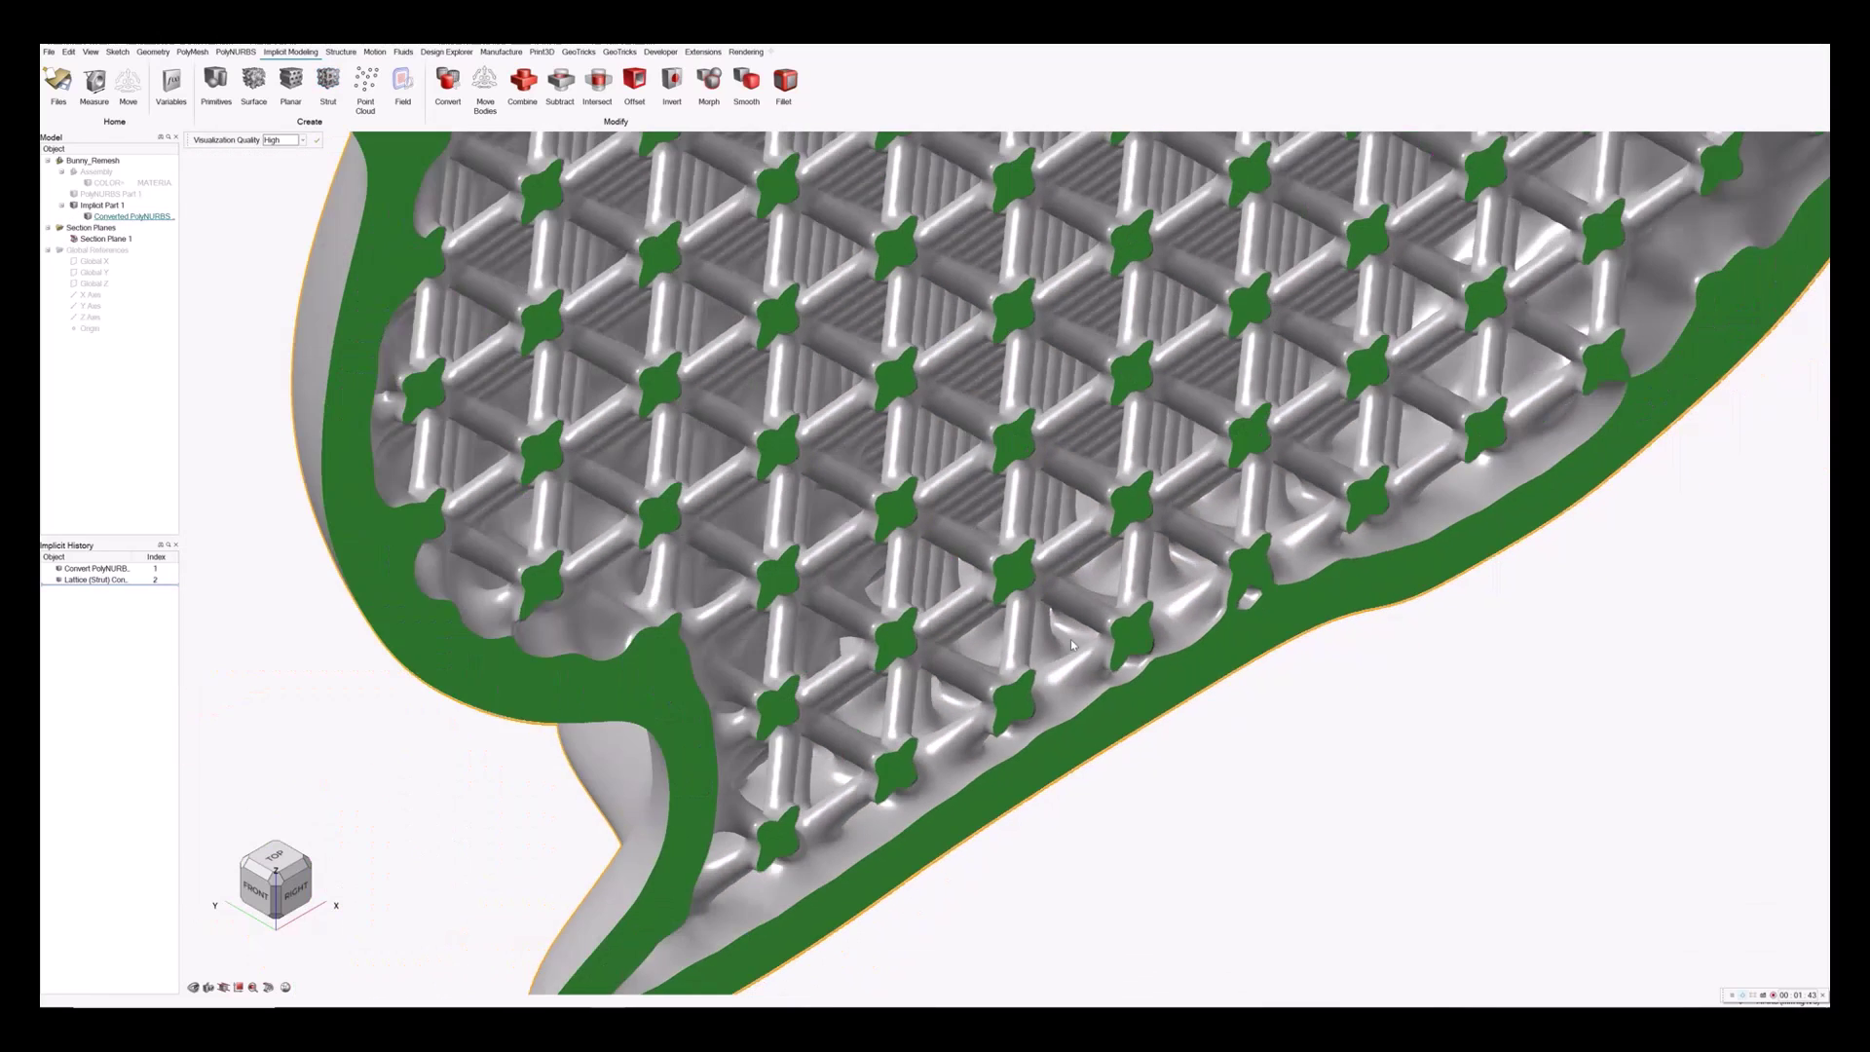
scroll(821, 691, down, 5)
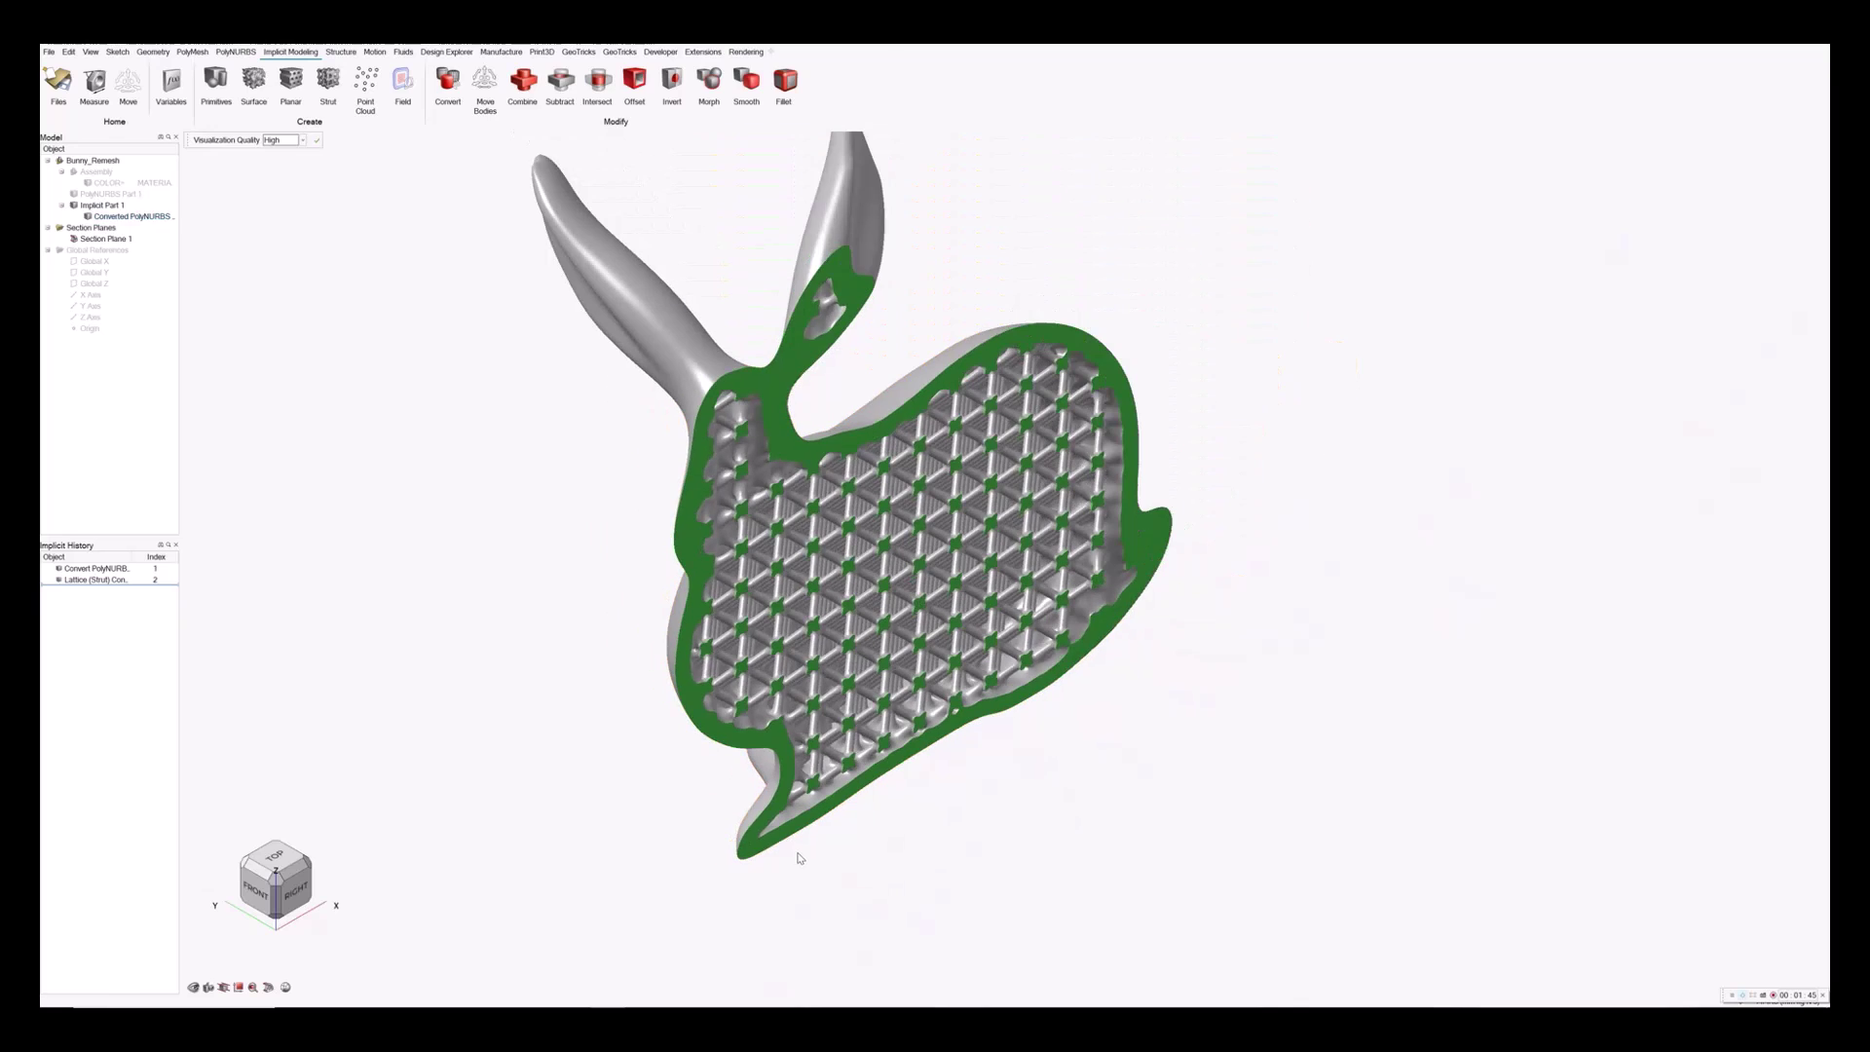
click(137, 573)
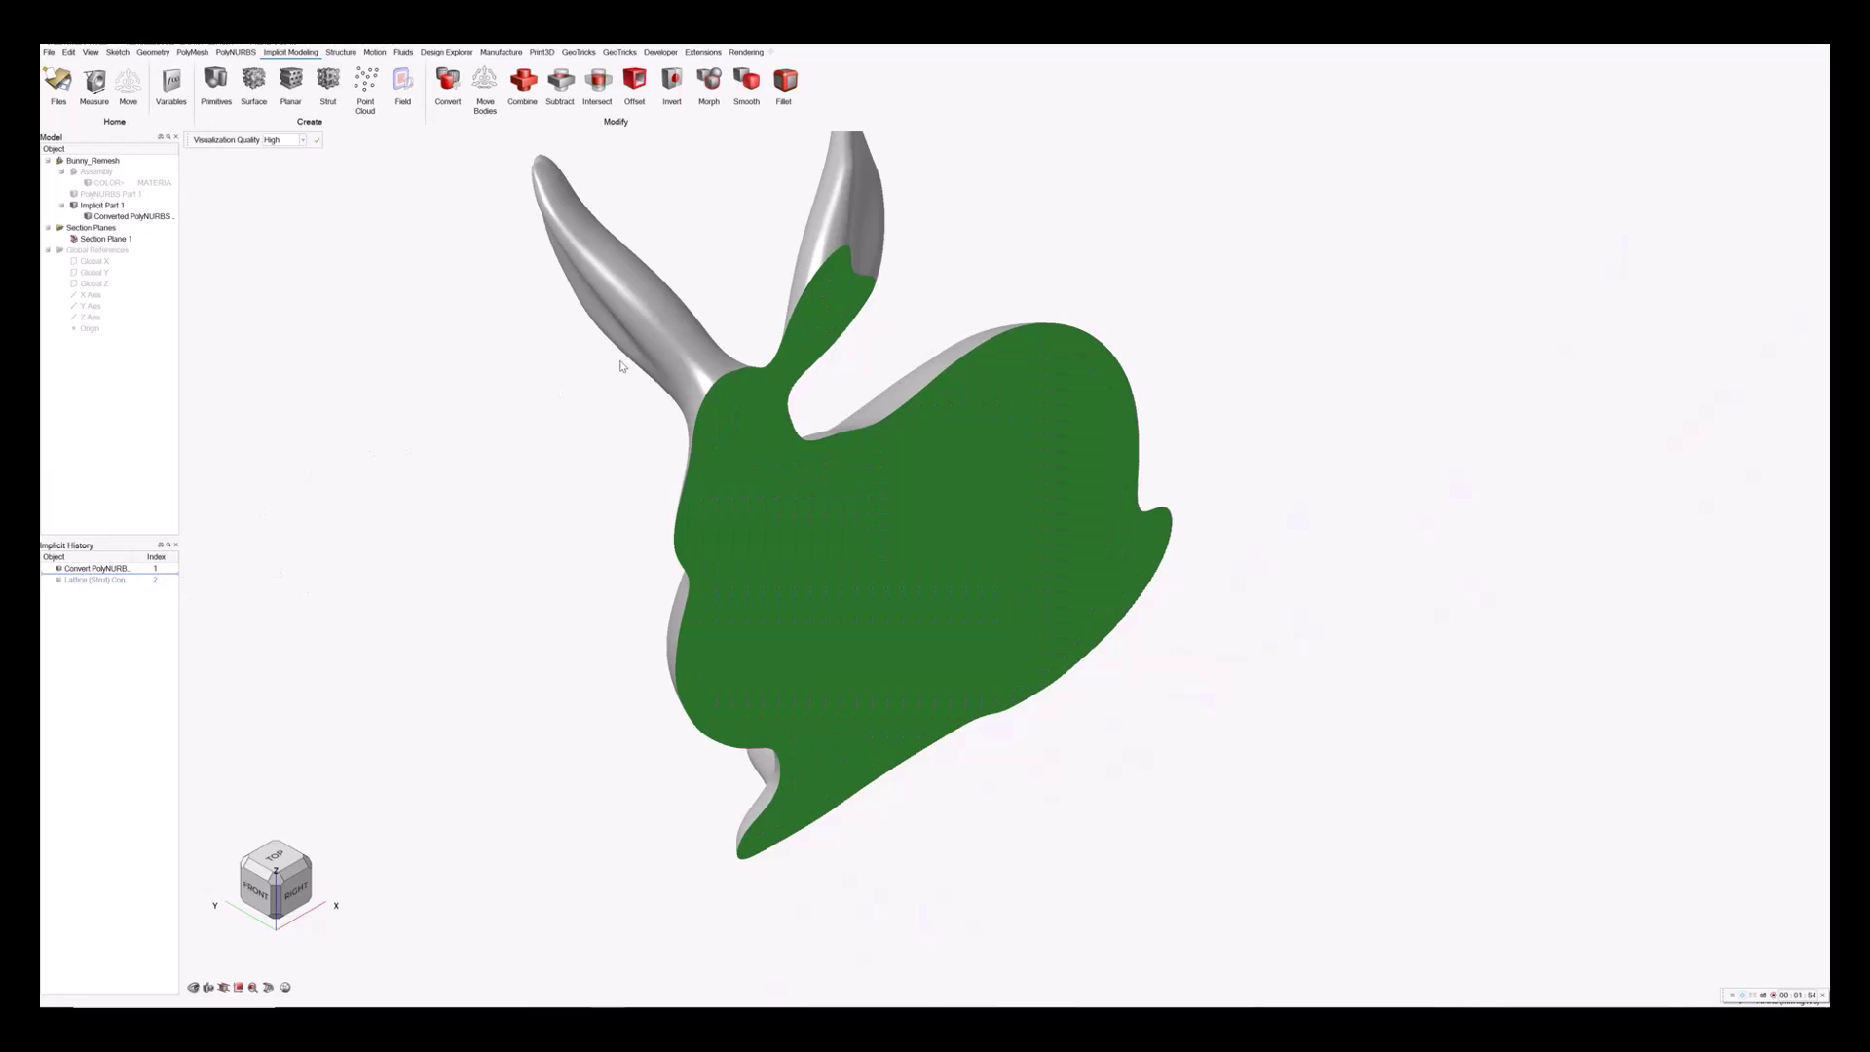
Copy the bunny body and paste a duplicate in place.
right_click(668, 323)
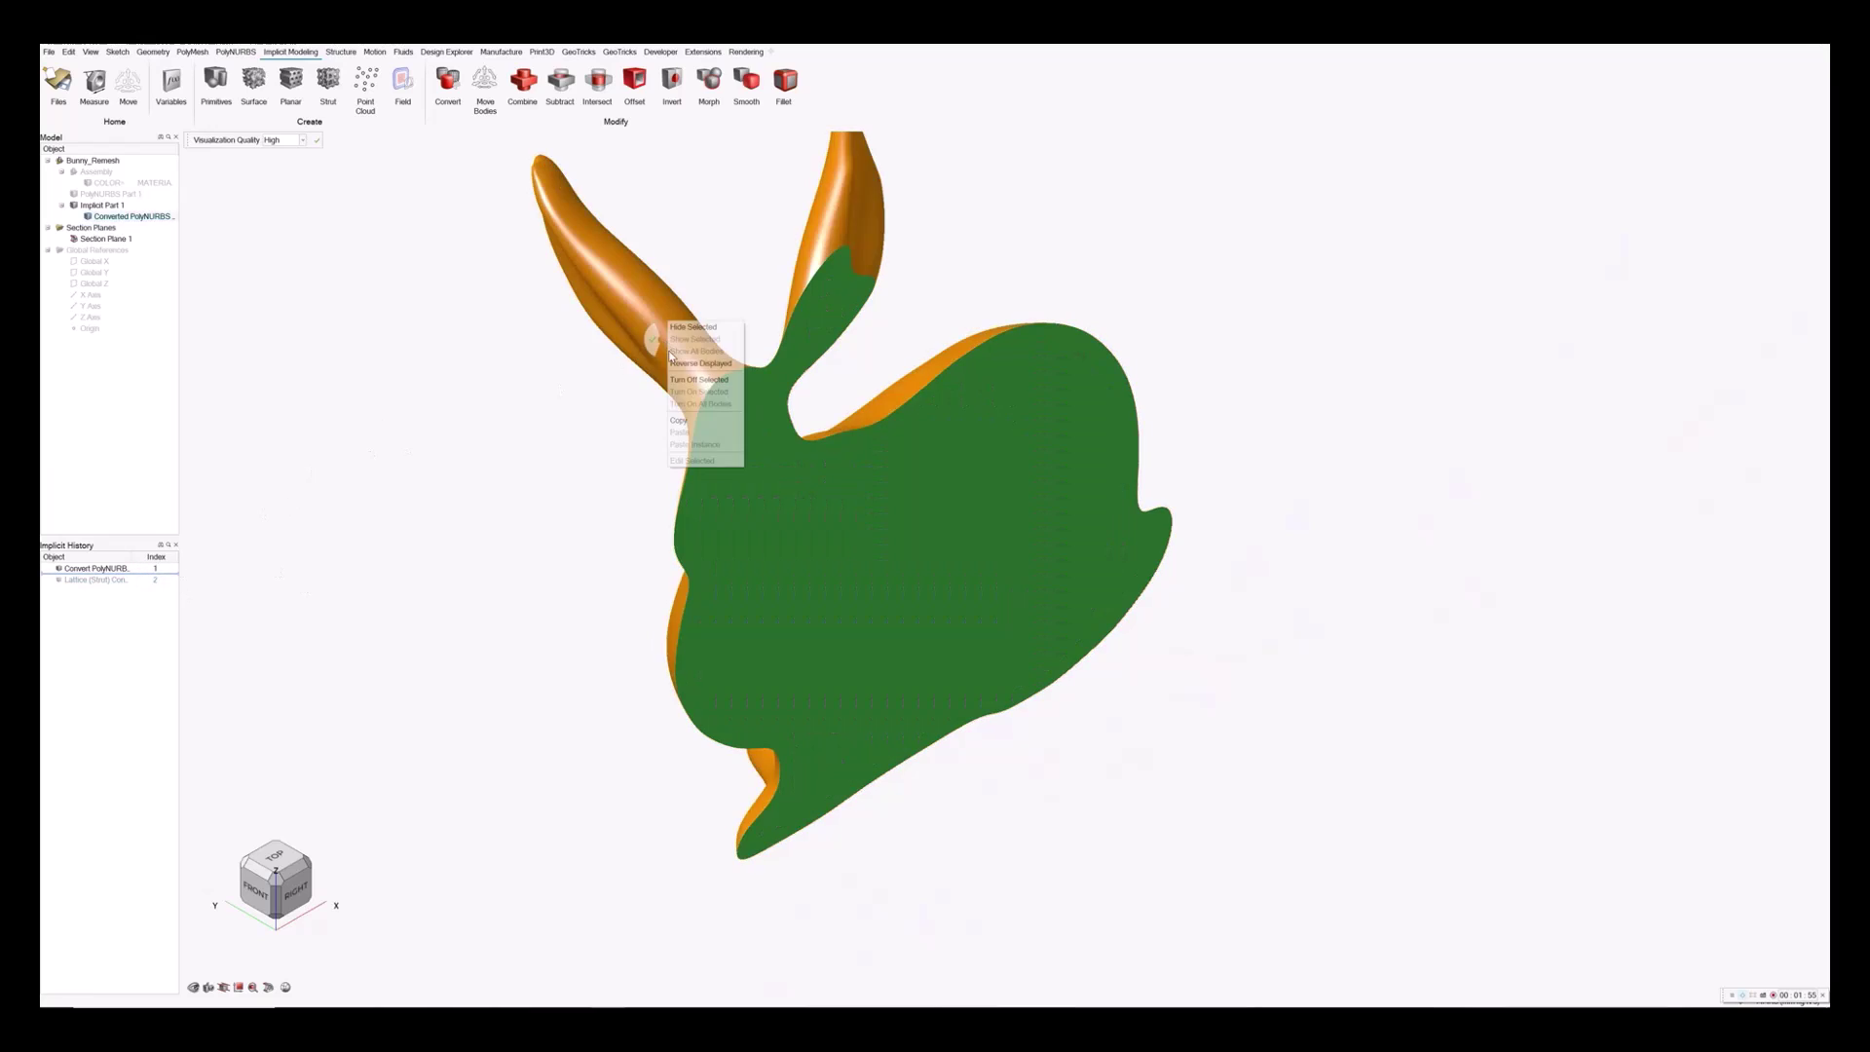
click(682, 421)
click(624, 467)
right_click(620, 448)
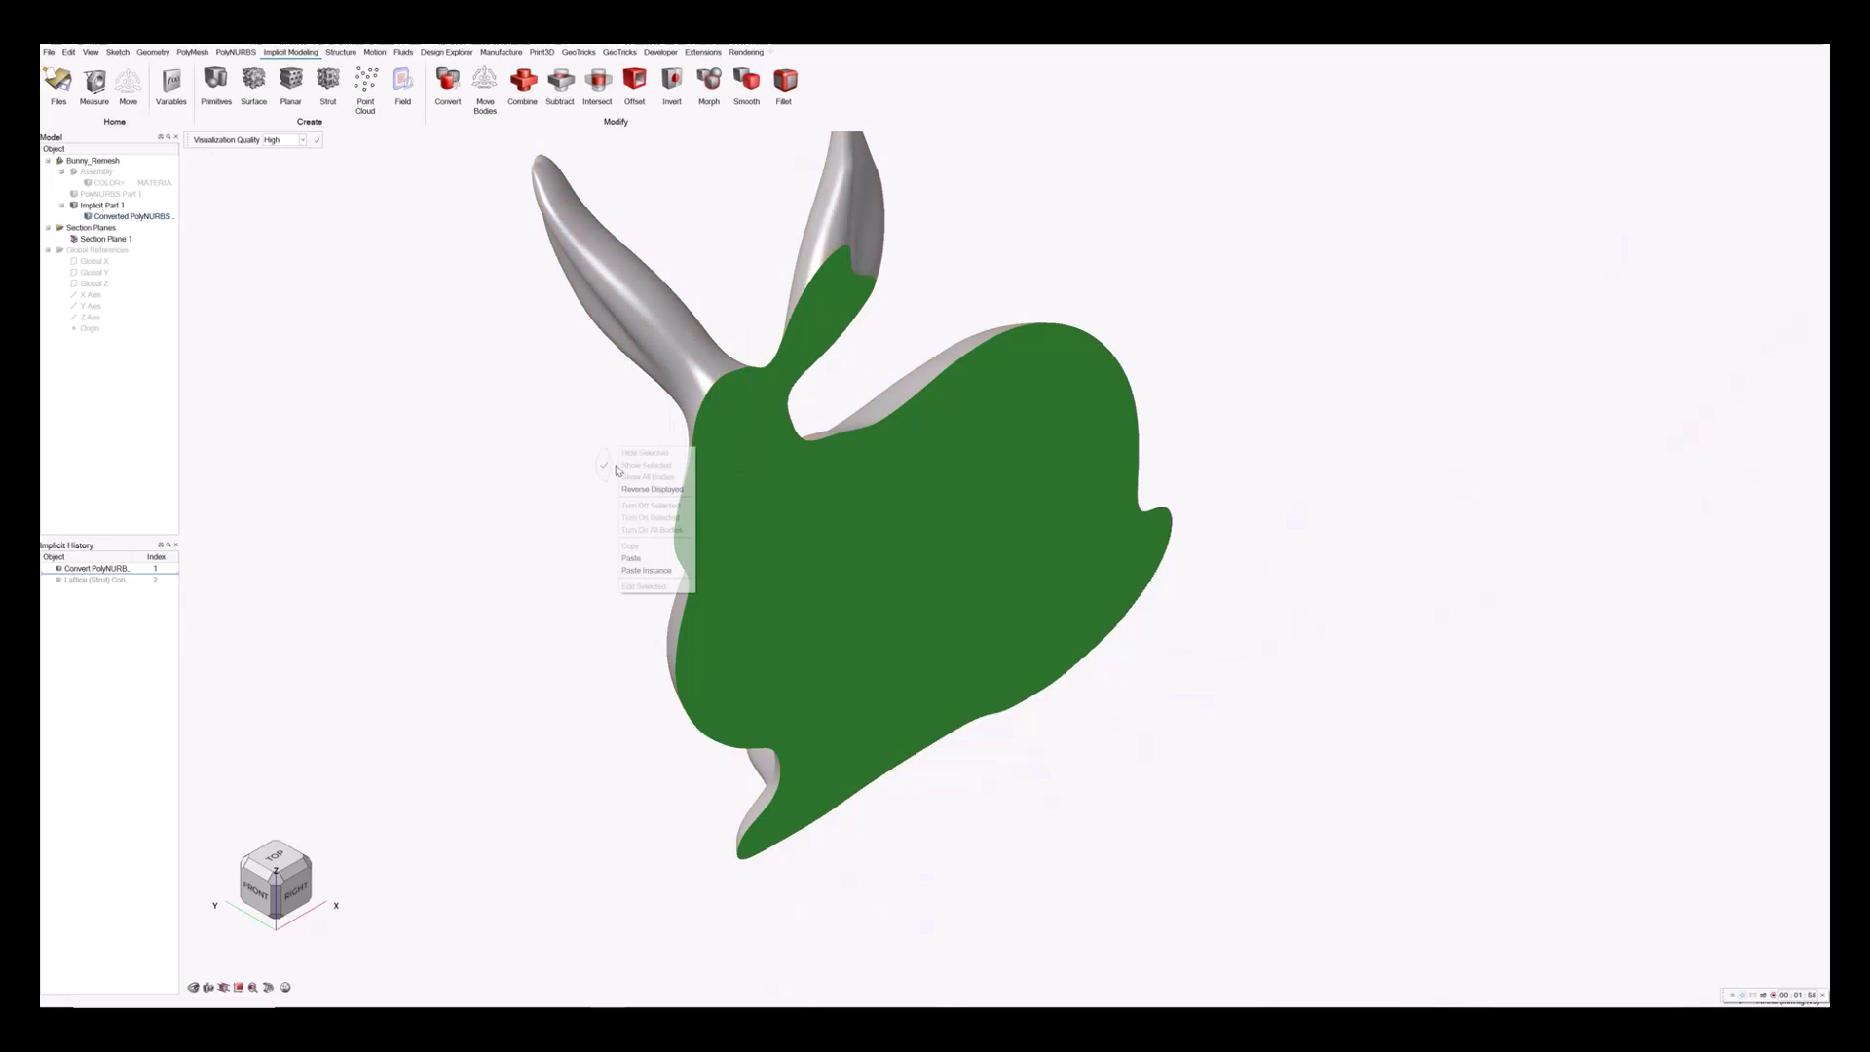
click(634, 558)
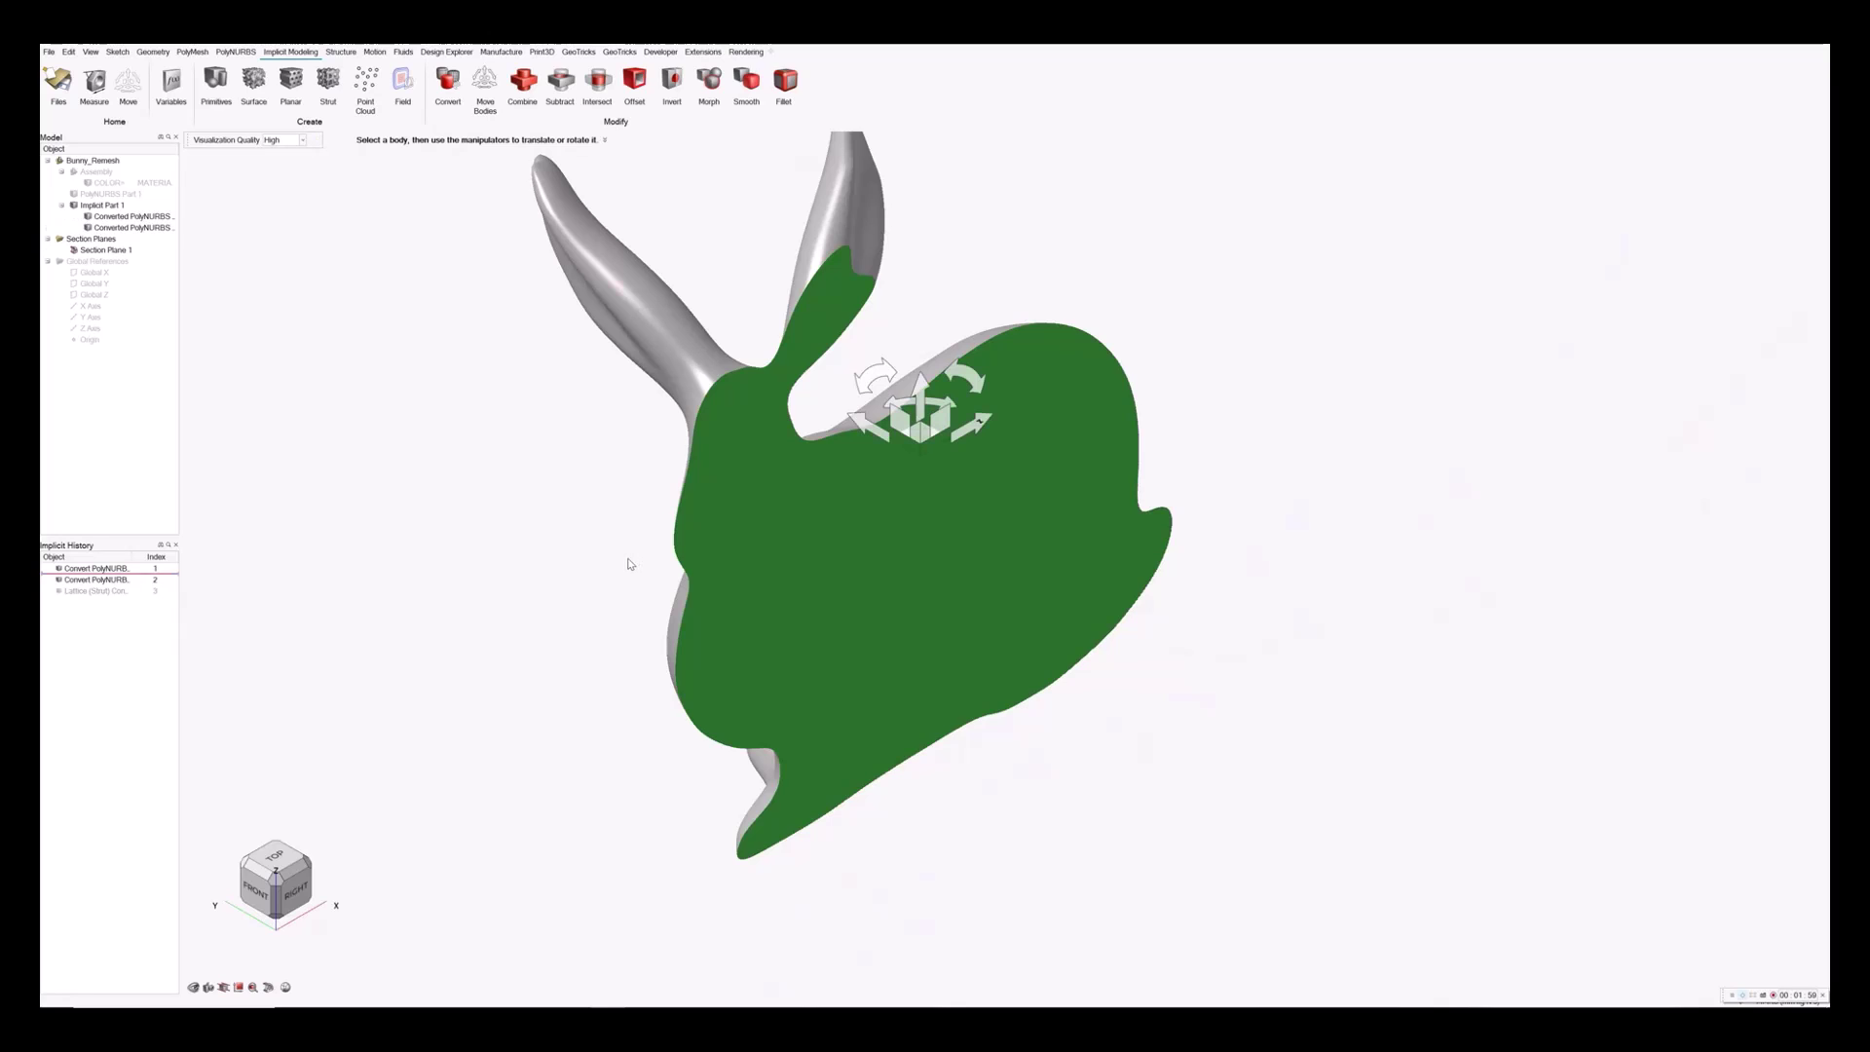
Exit Move Bodies and drag the history rollback bar below the Lattice (Strut) row.
right_click(627, 563)
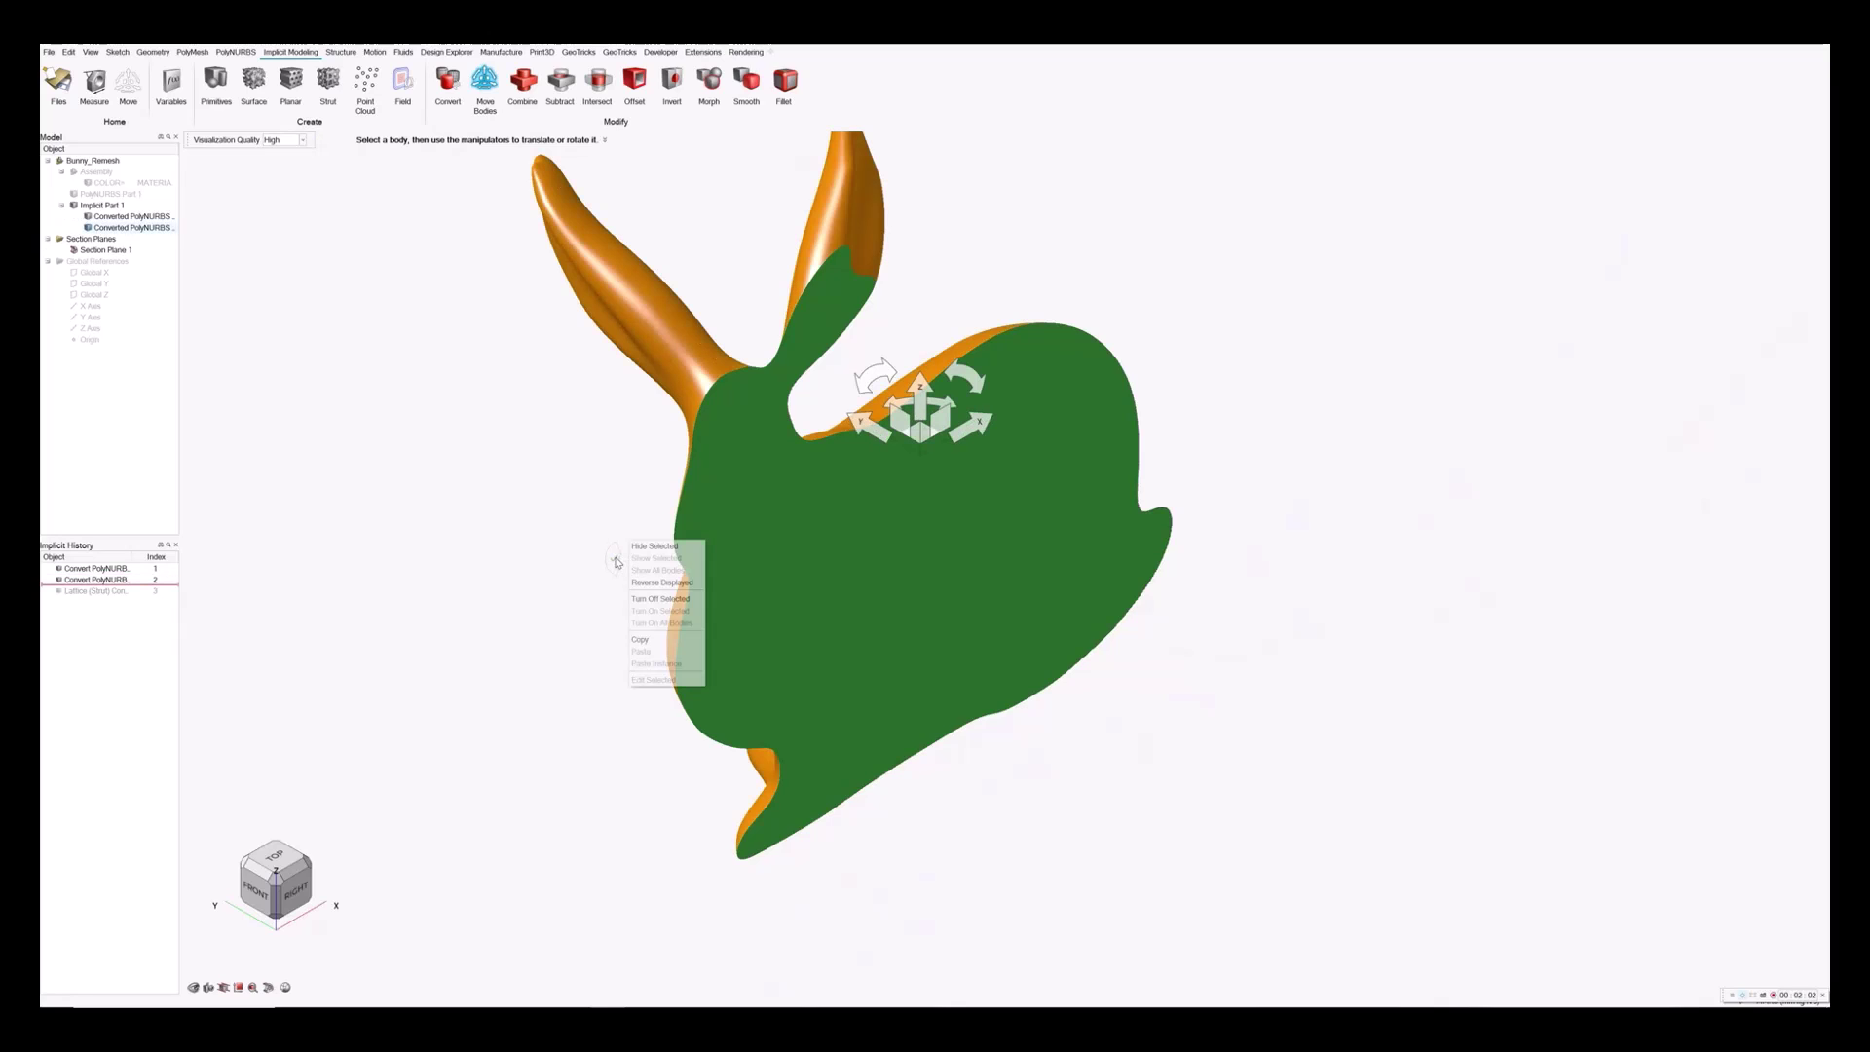
click(608, 553)
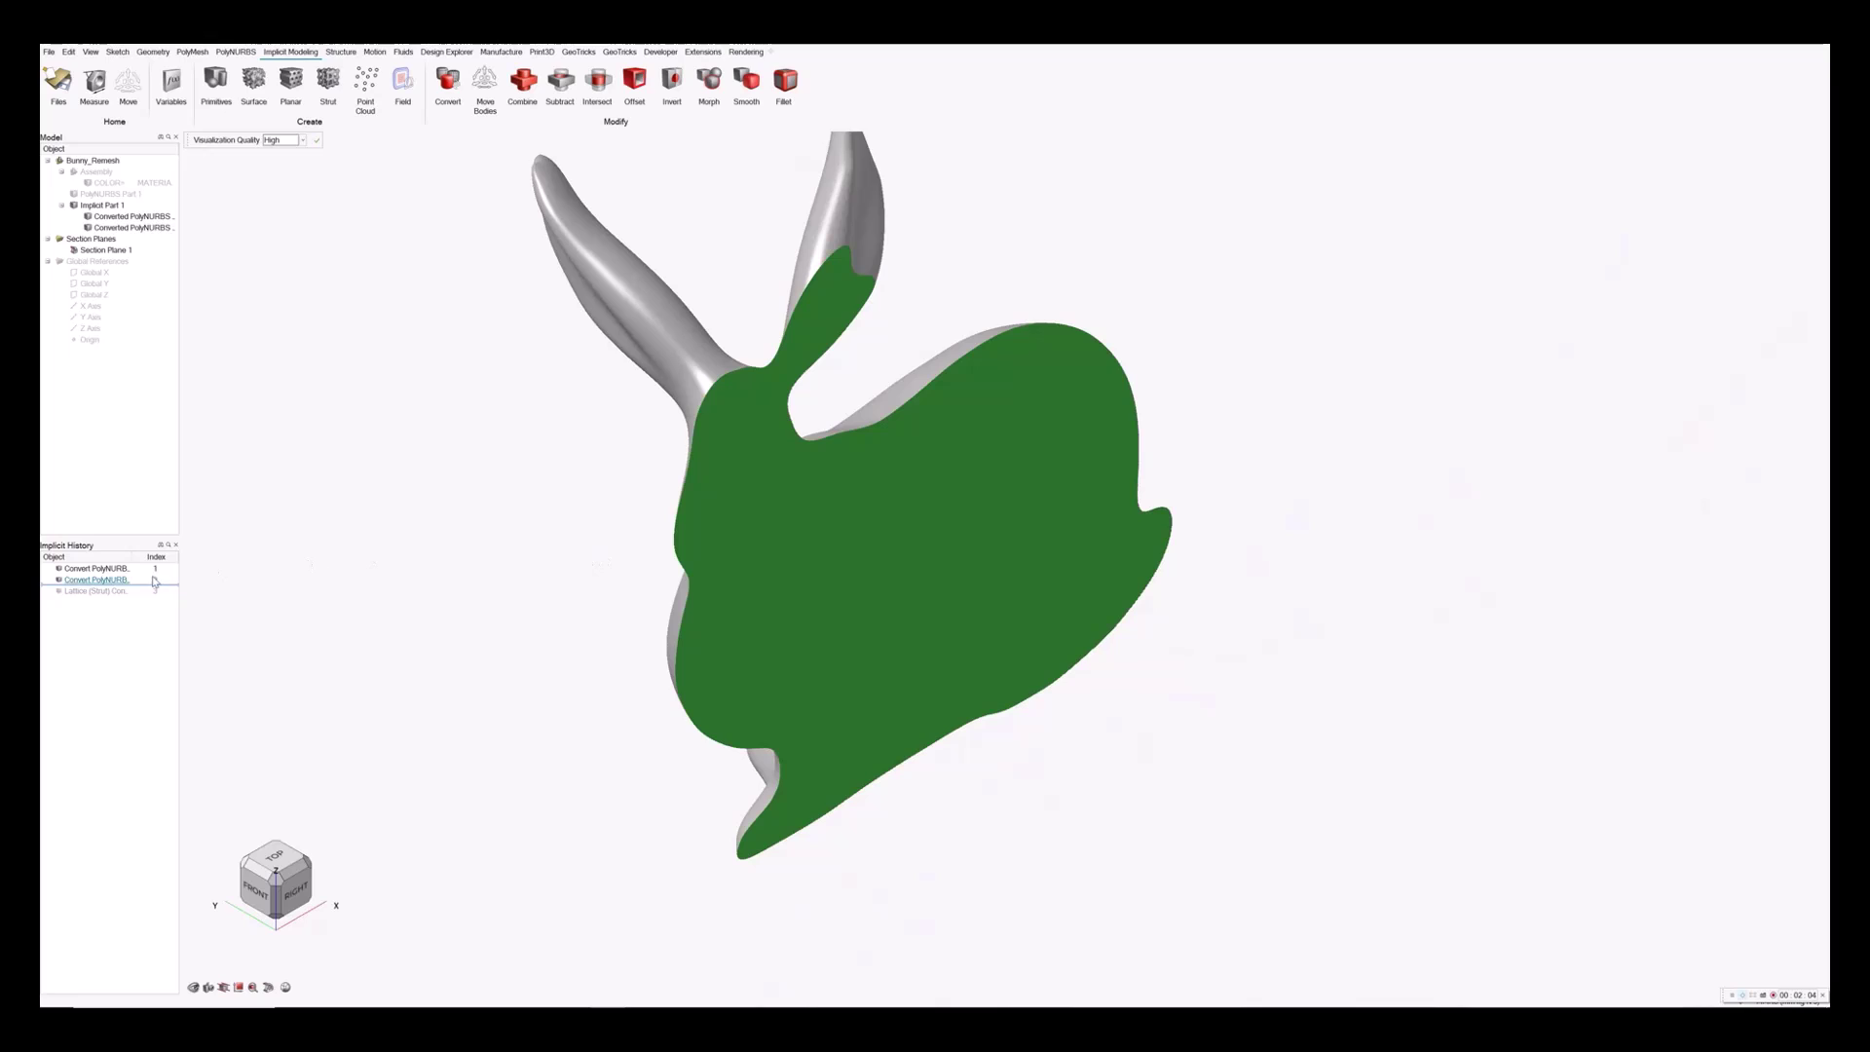
drag(138, 582, 147, 604)
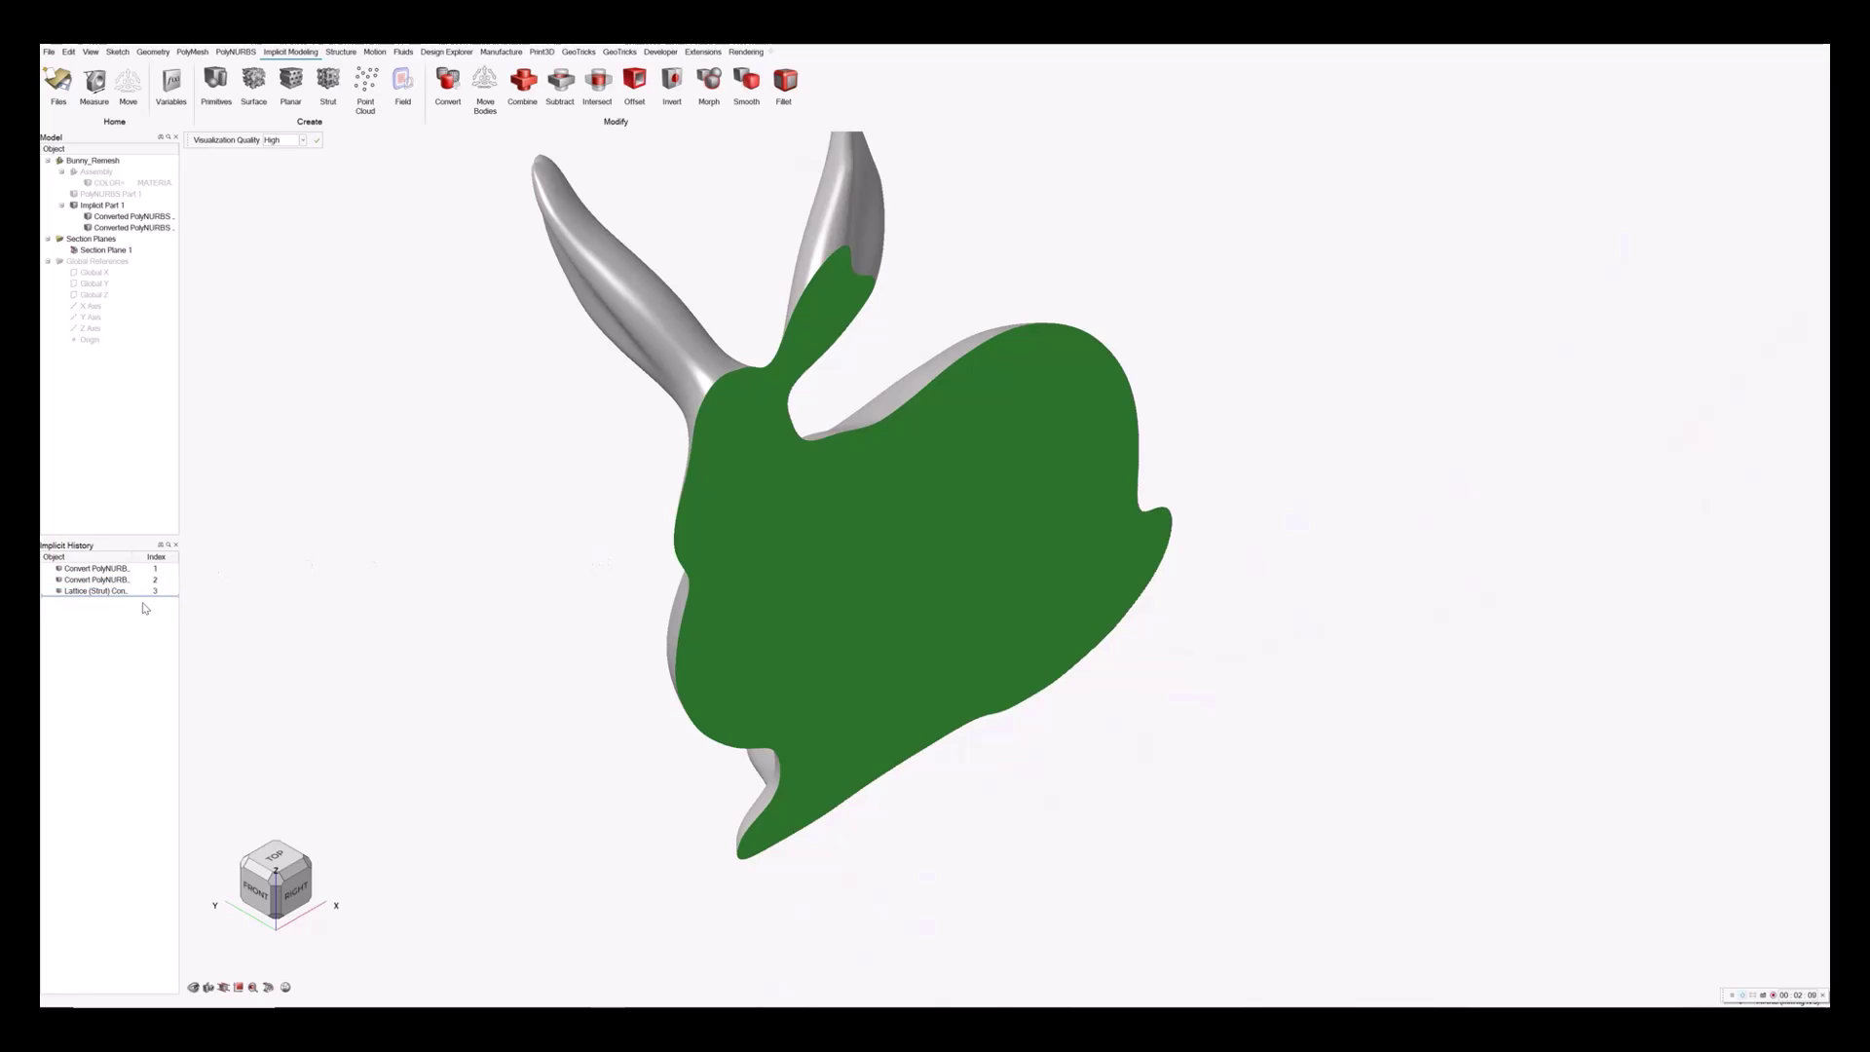
Hide the duplicated Converted PolyNURBS body, select the original, and zoom into the lattice section.
click(90, 230)
click(88, 230)
click(91, 217)
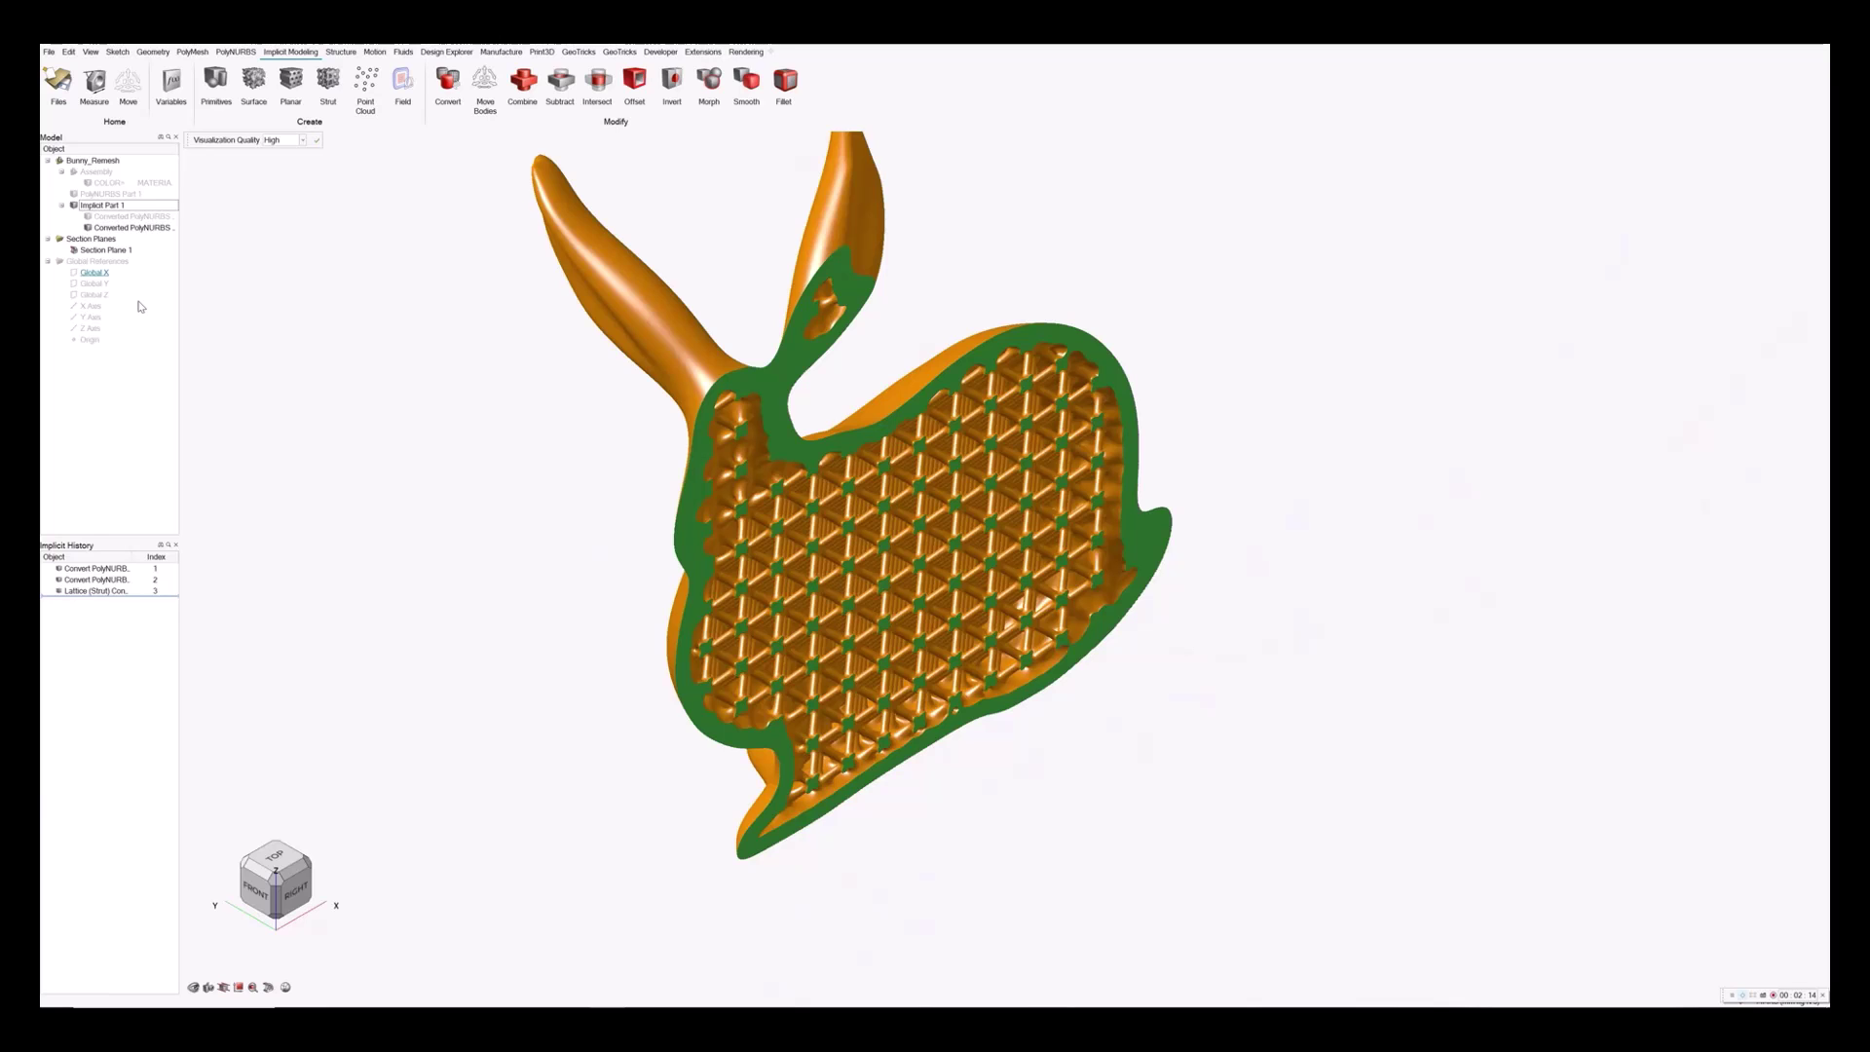
scroll(826, 696, up, 5)
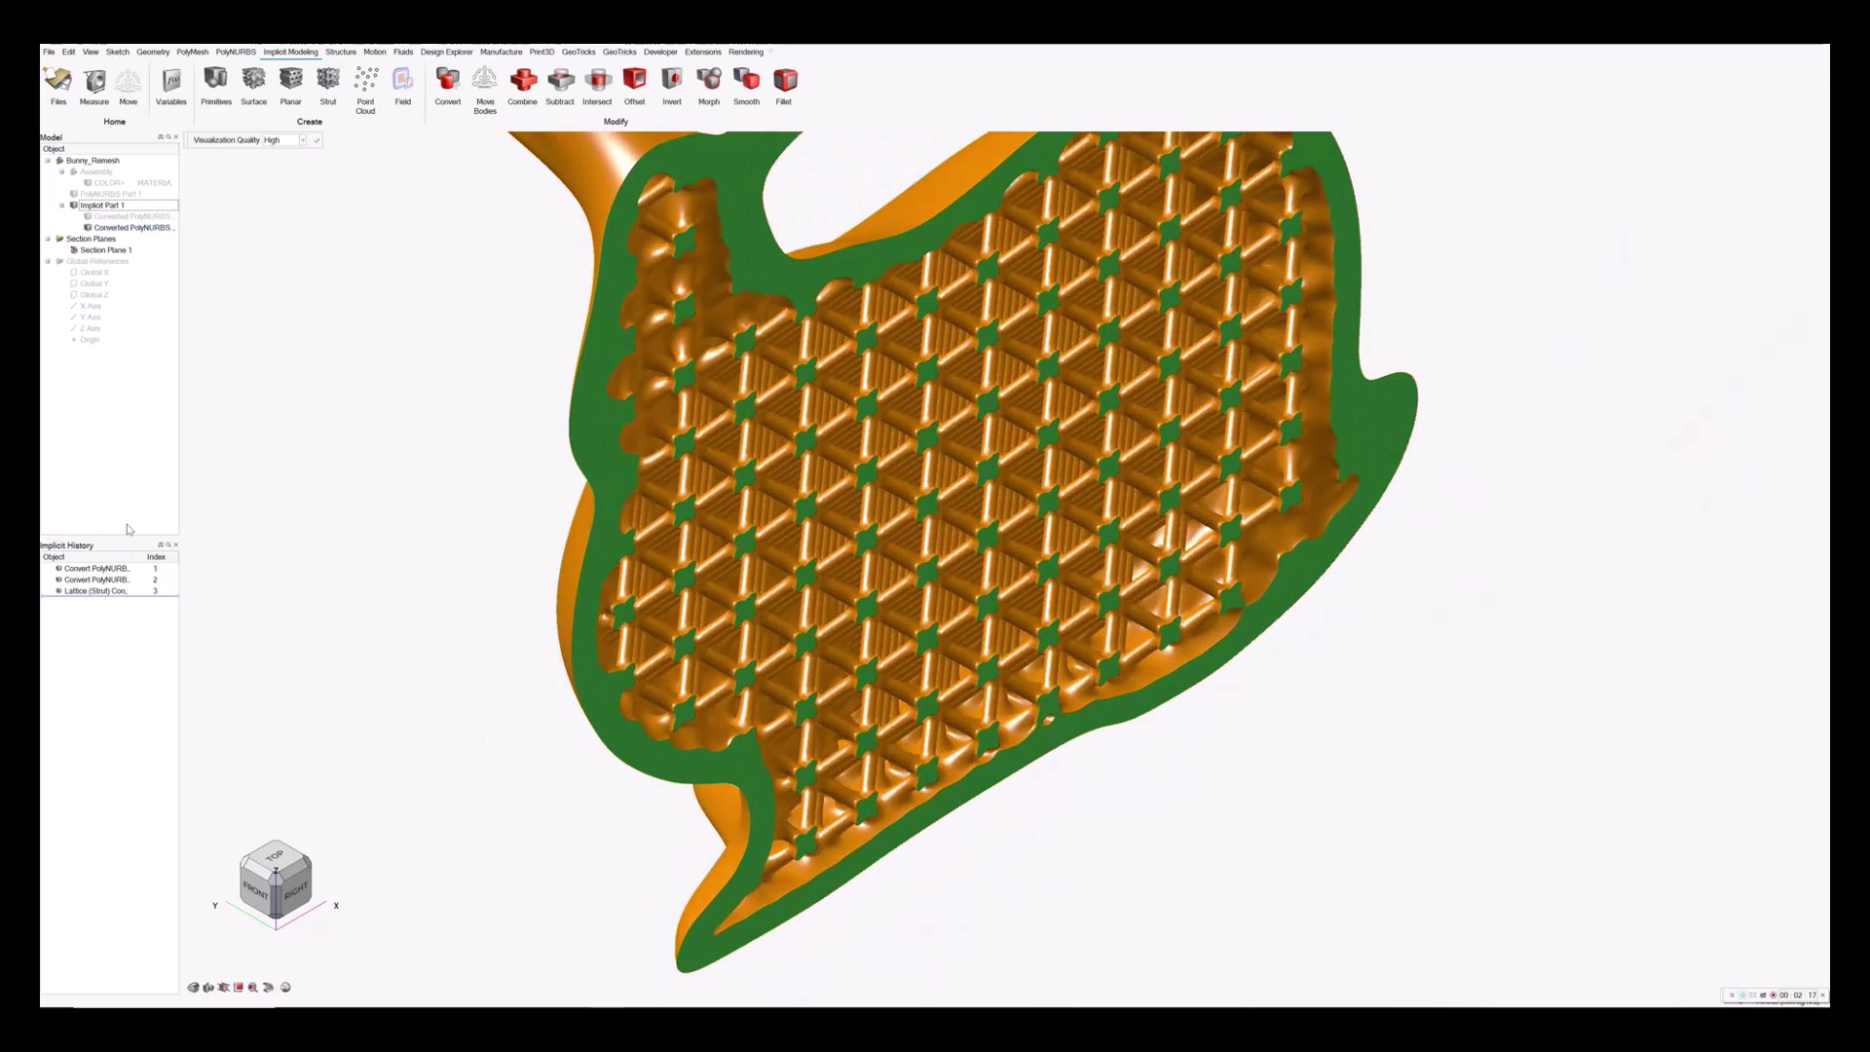
click(97, 590)
right_click(100, 591)
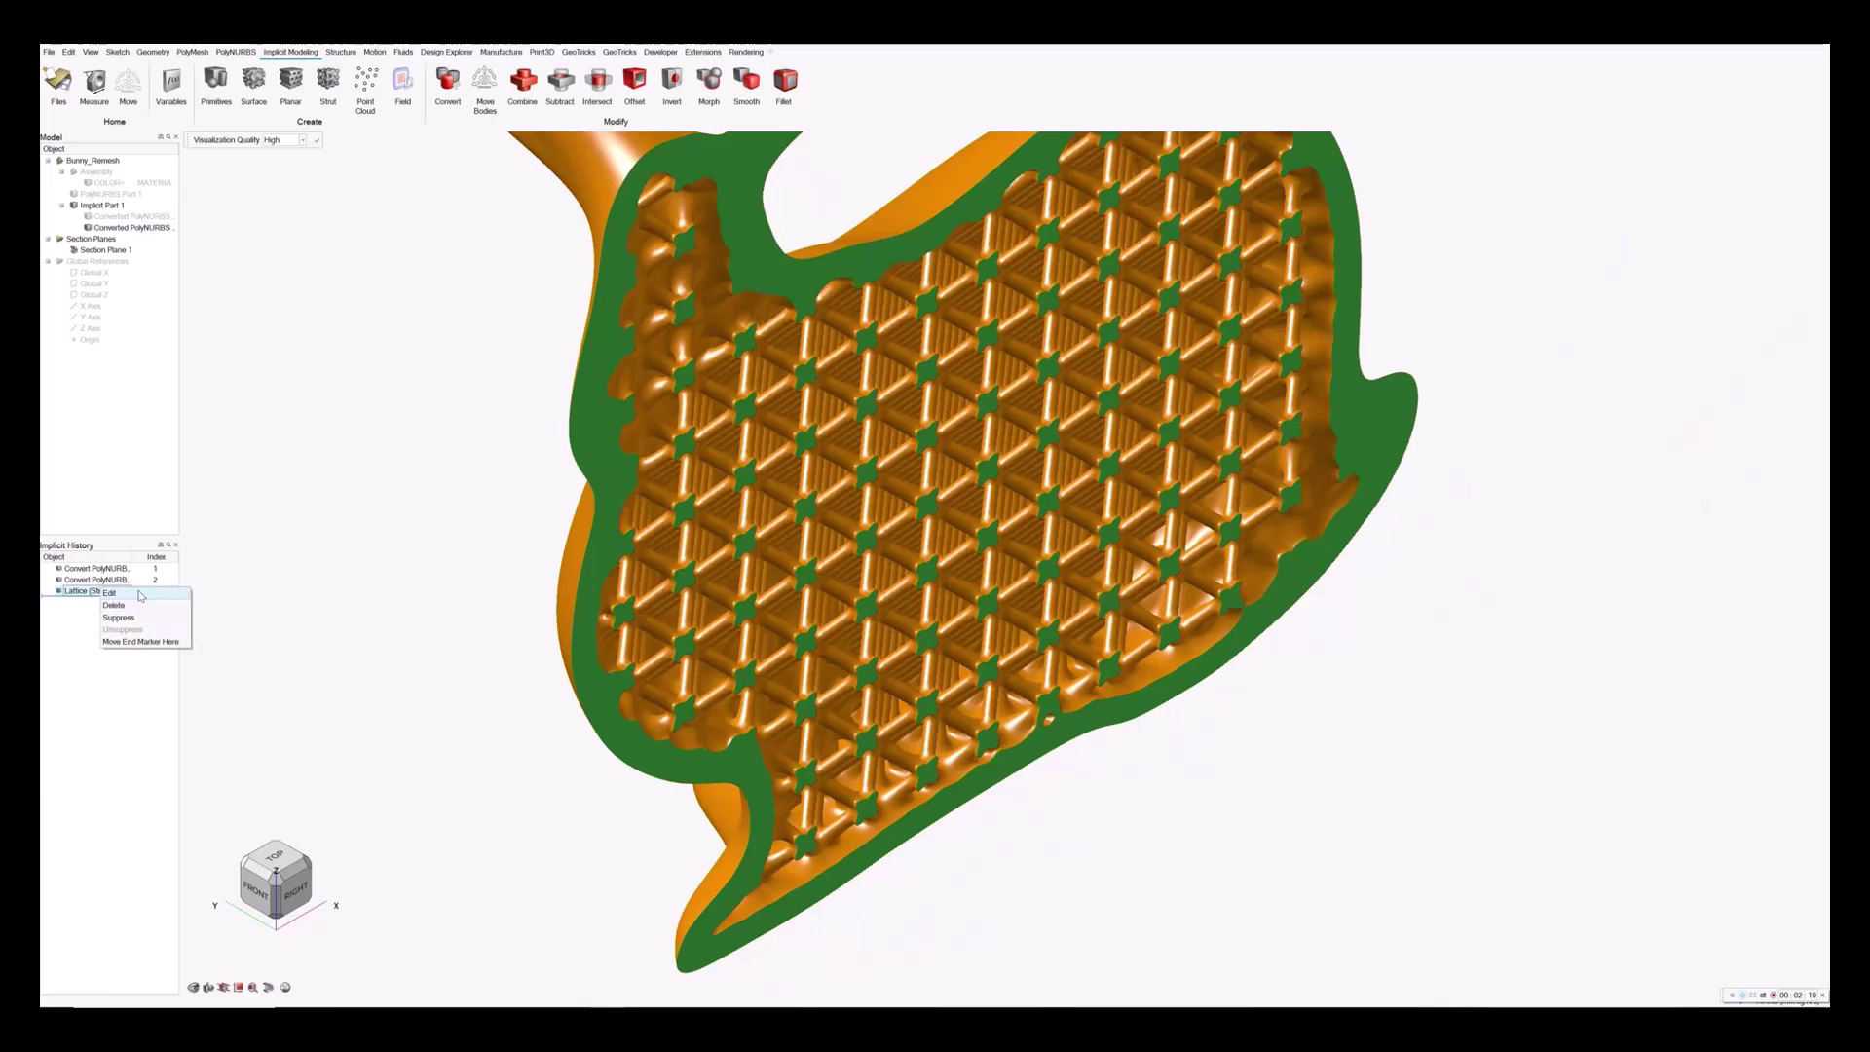
Edit Lattice (Strut) so strut diameter is field-driven, creating Create Field 1.
click(110, 593)
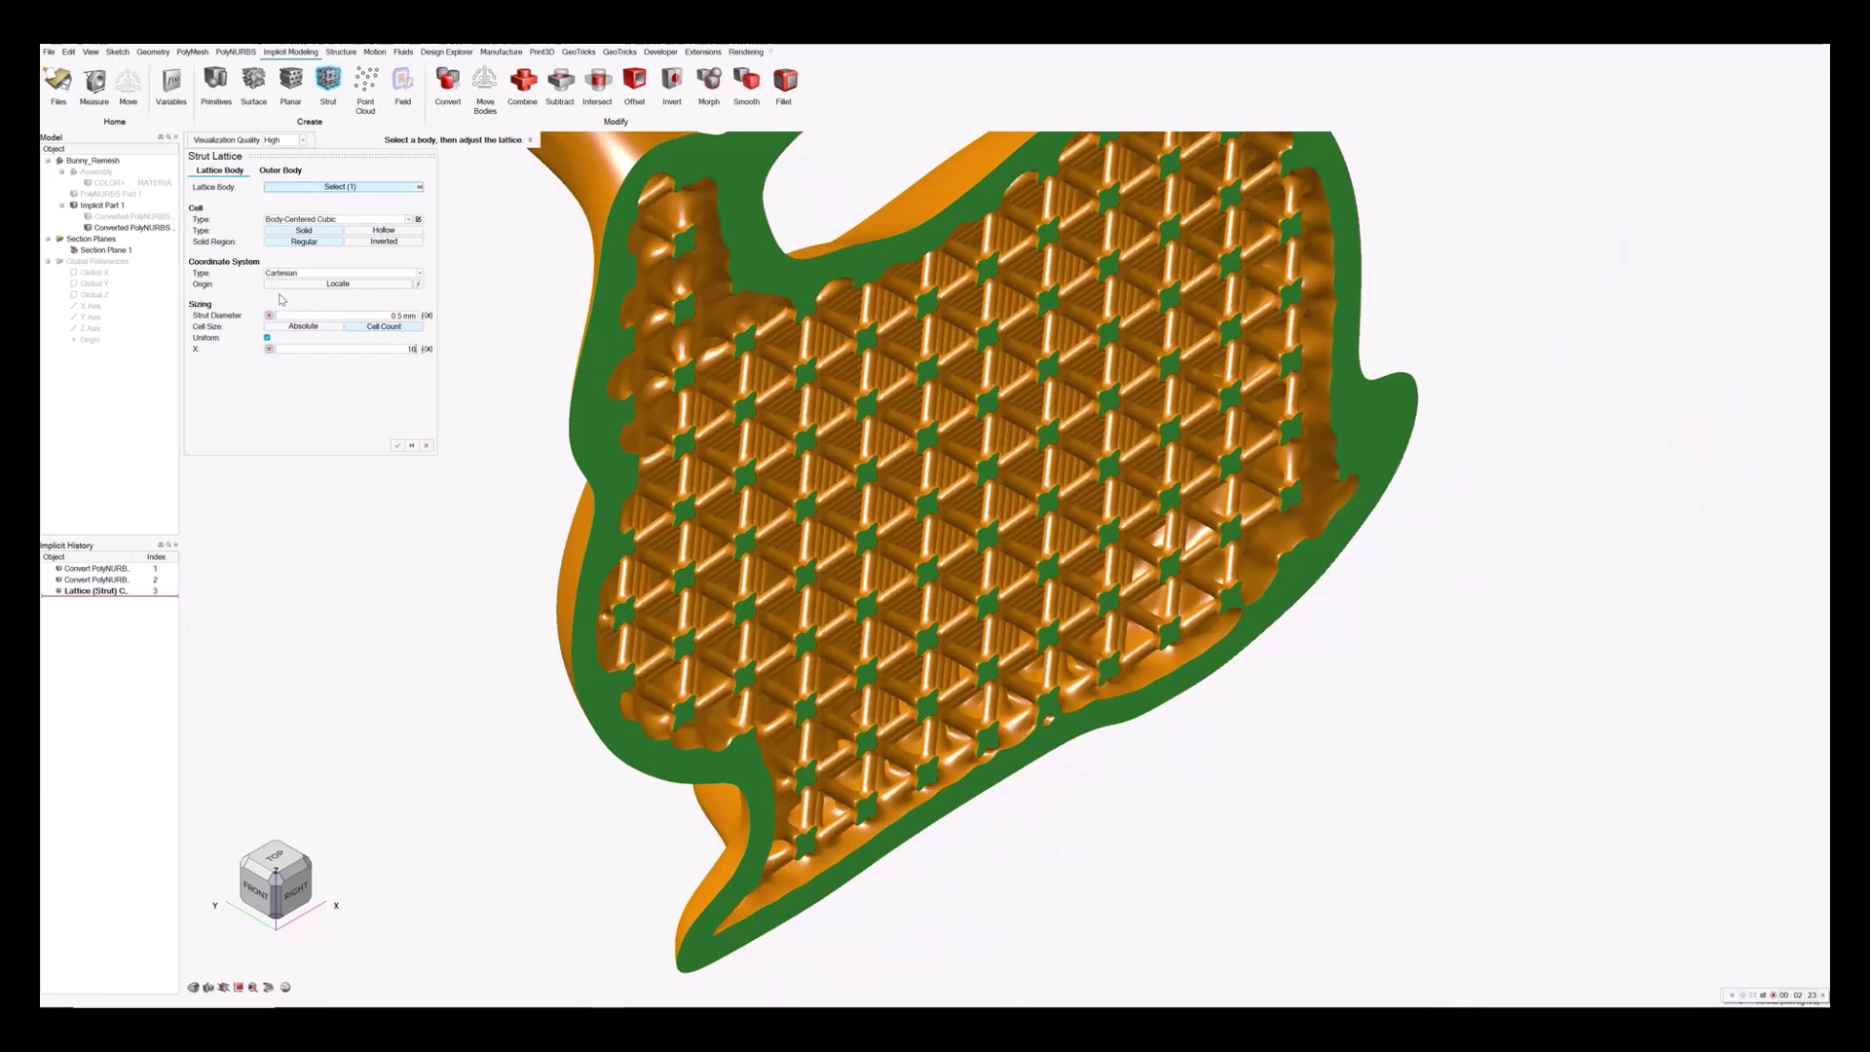
click(271, 315)
click(292, 315)
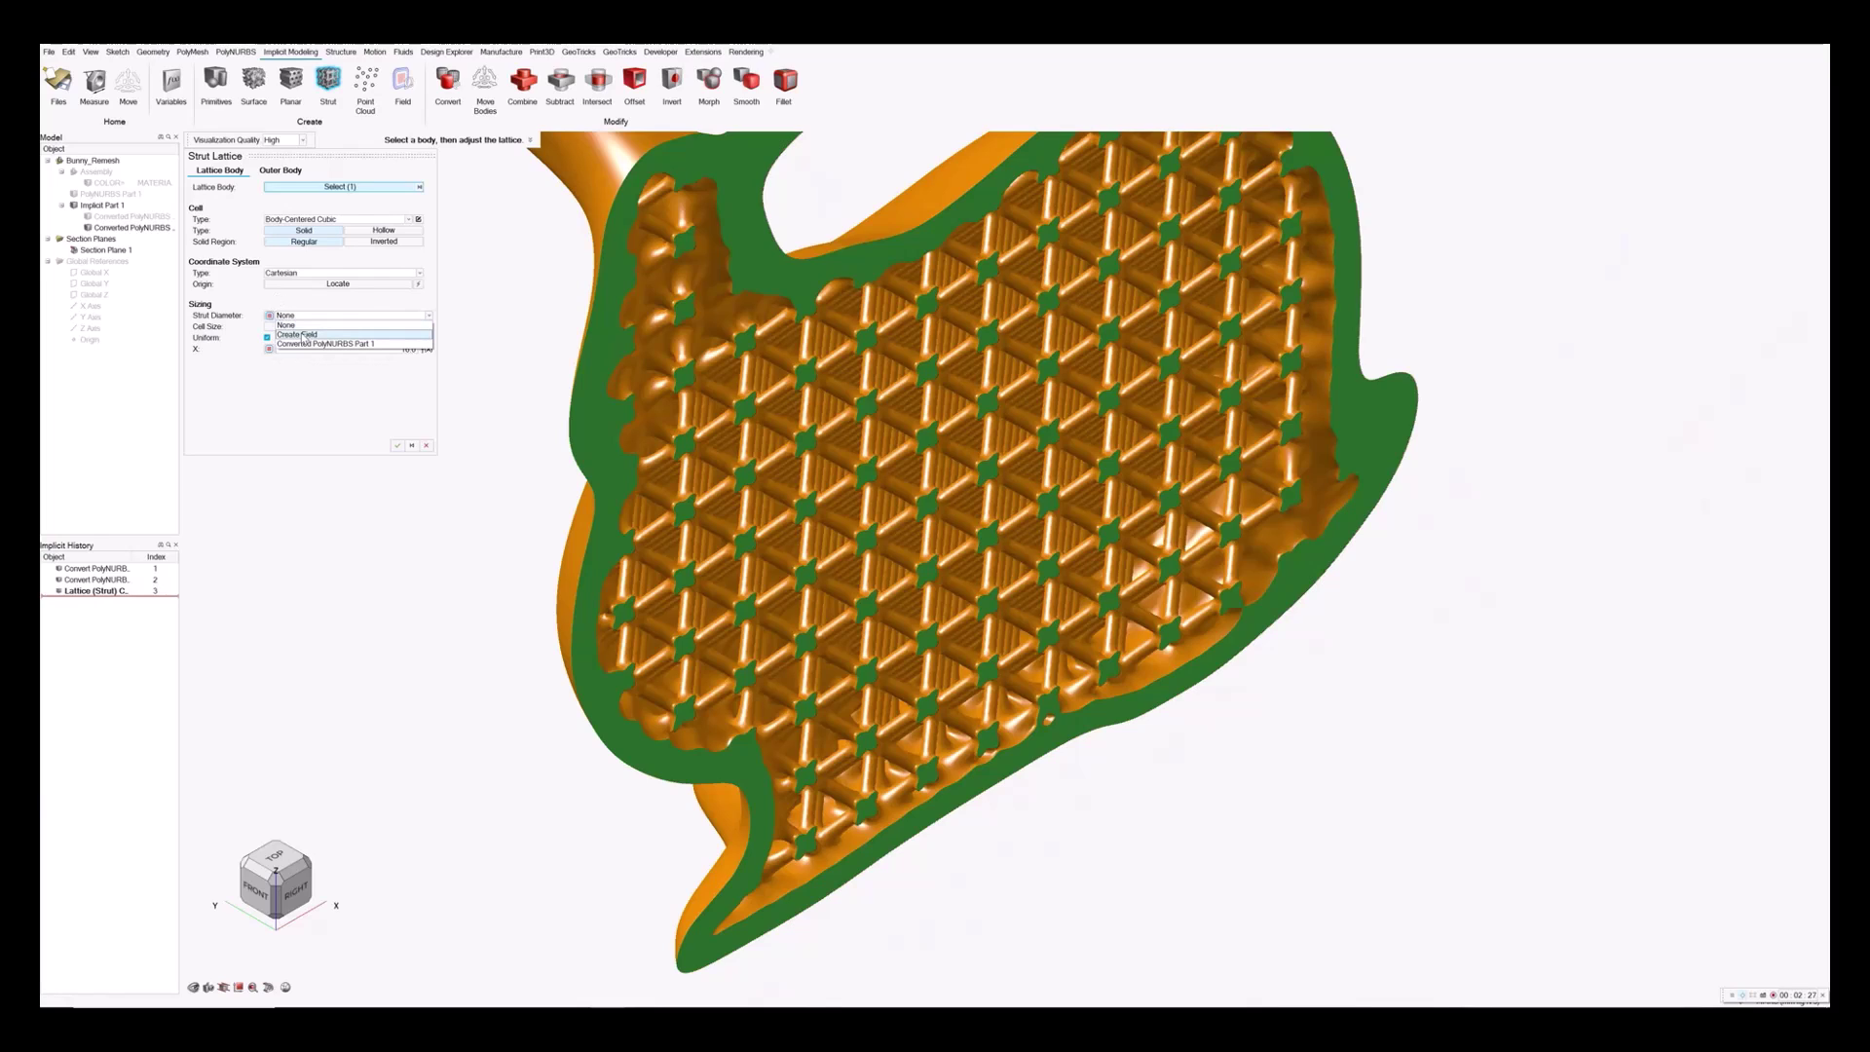
click(303, 336)
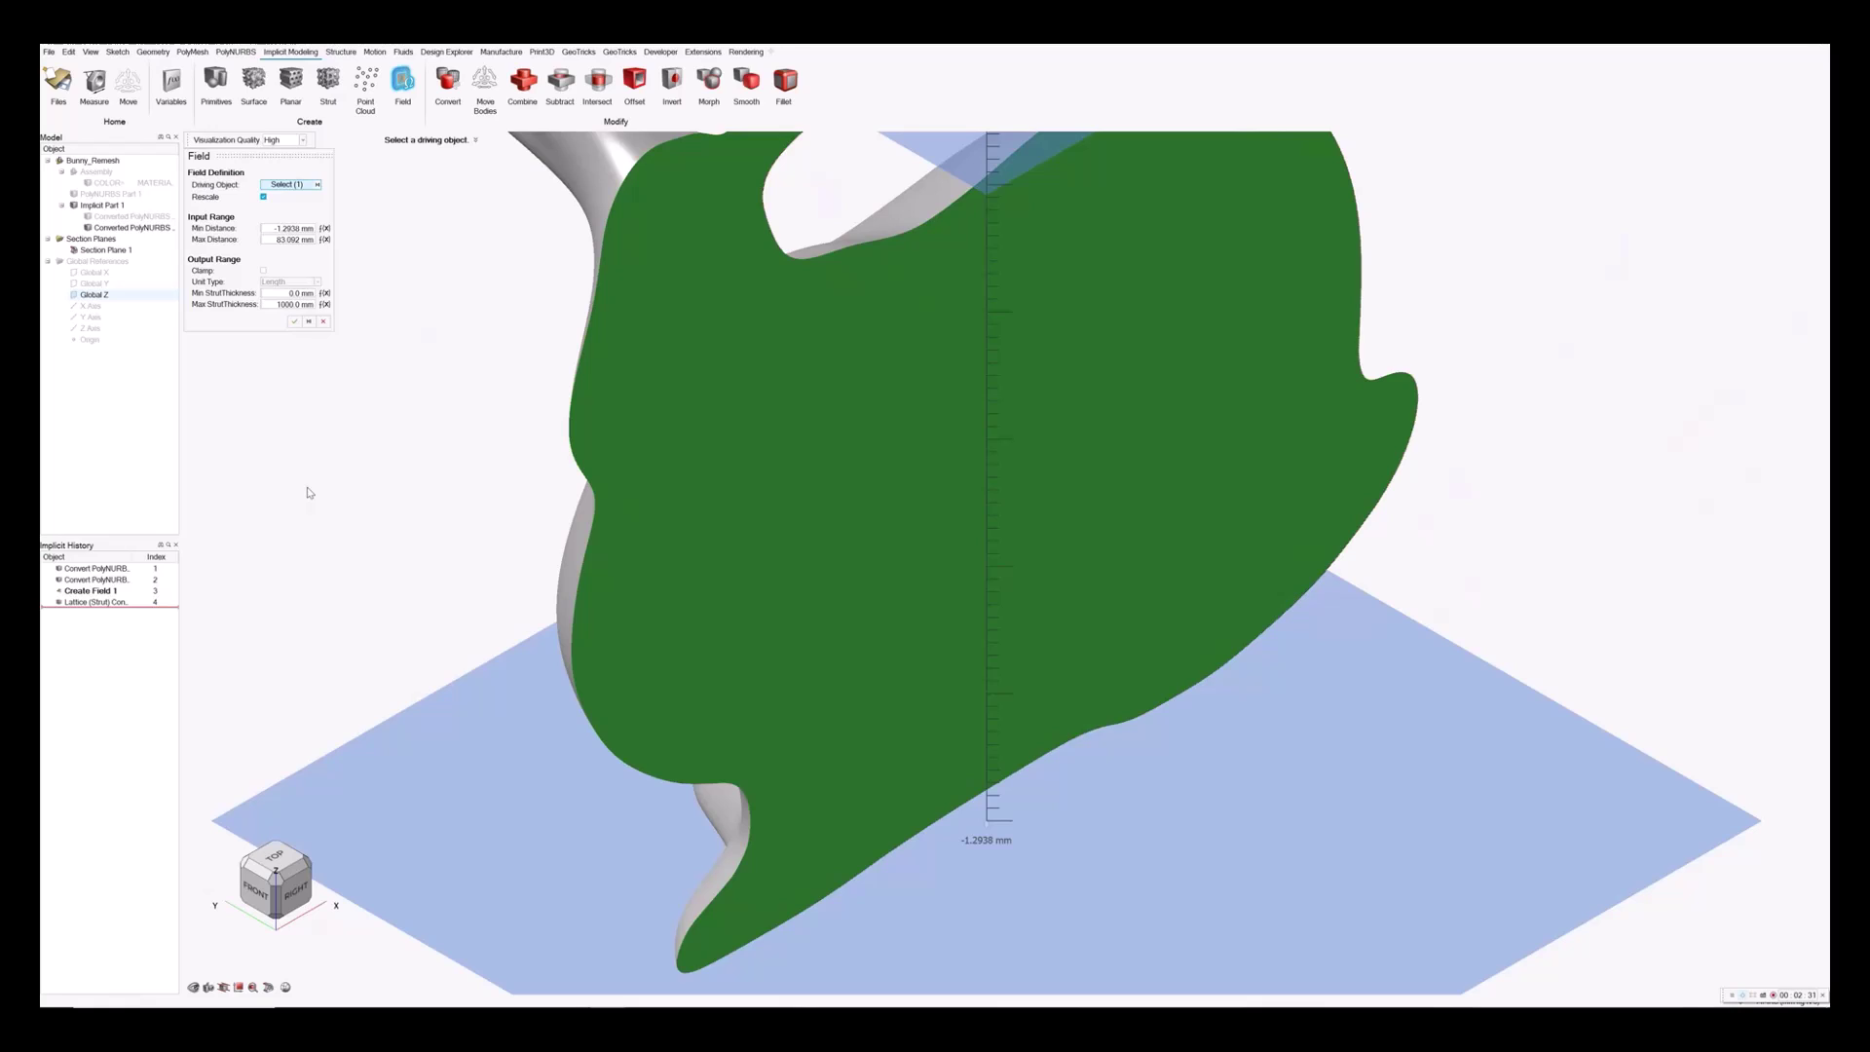
Use the Converted PolyNURBS body as the field's driving object with Max Distance -20 mm.
click(317, 184)
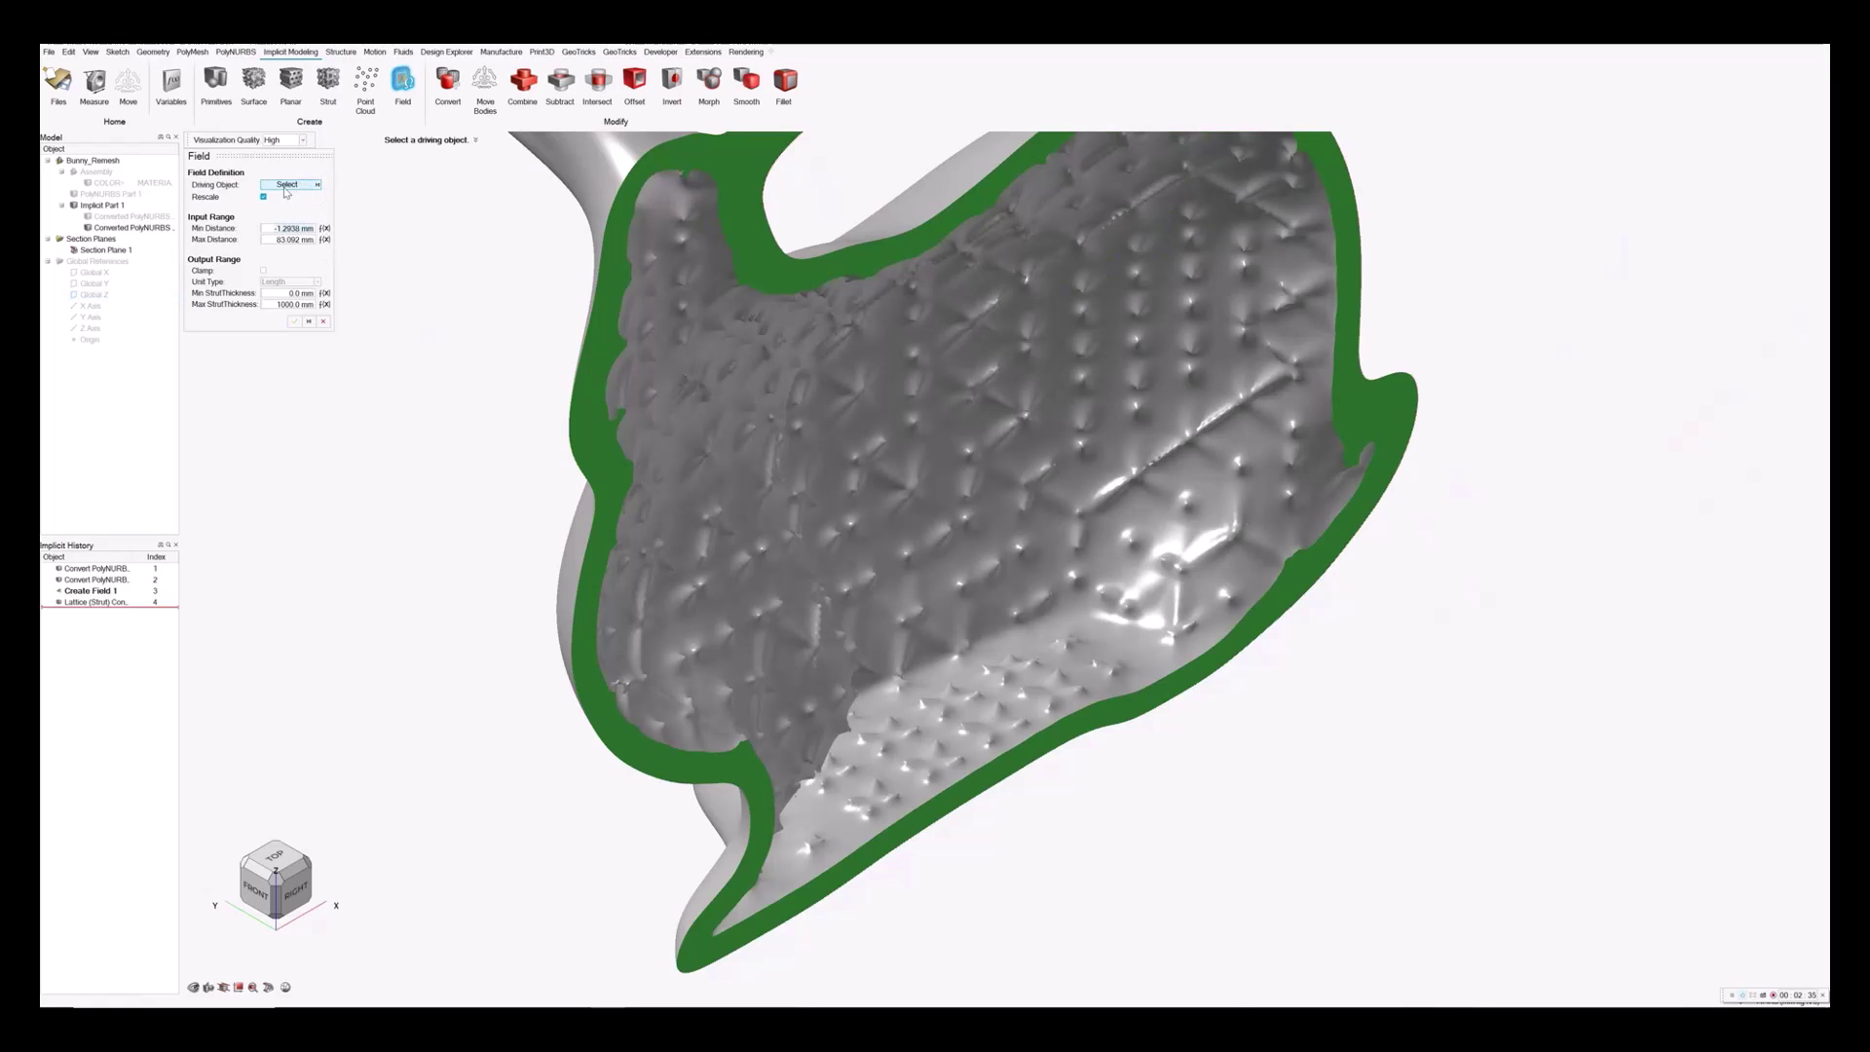
click(148, 217)
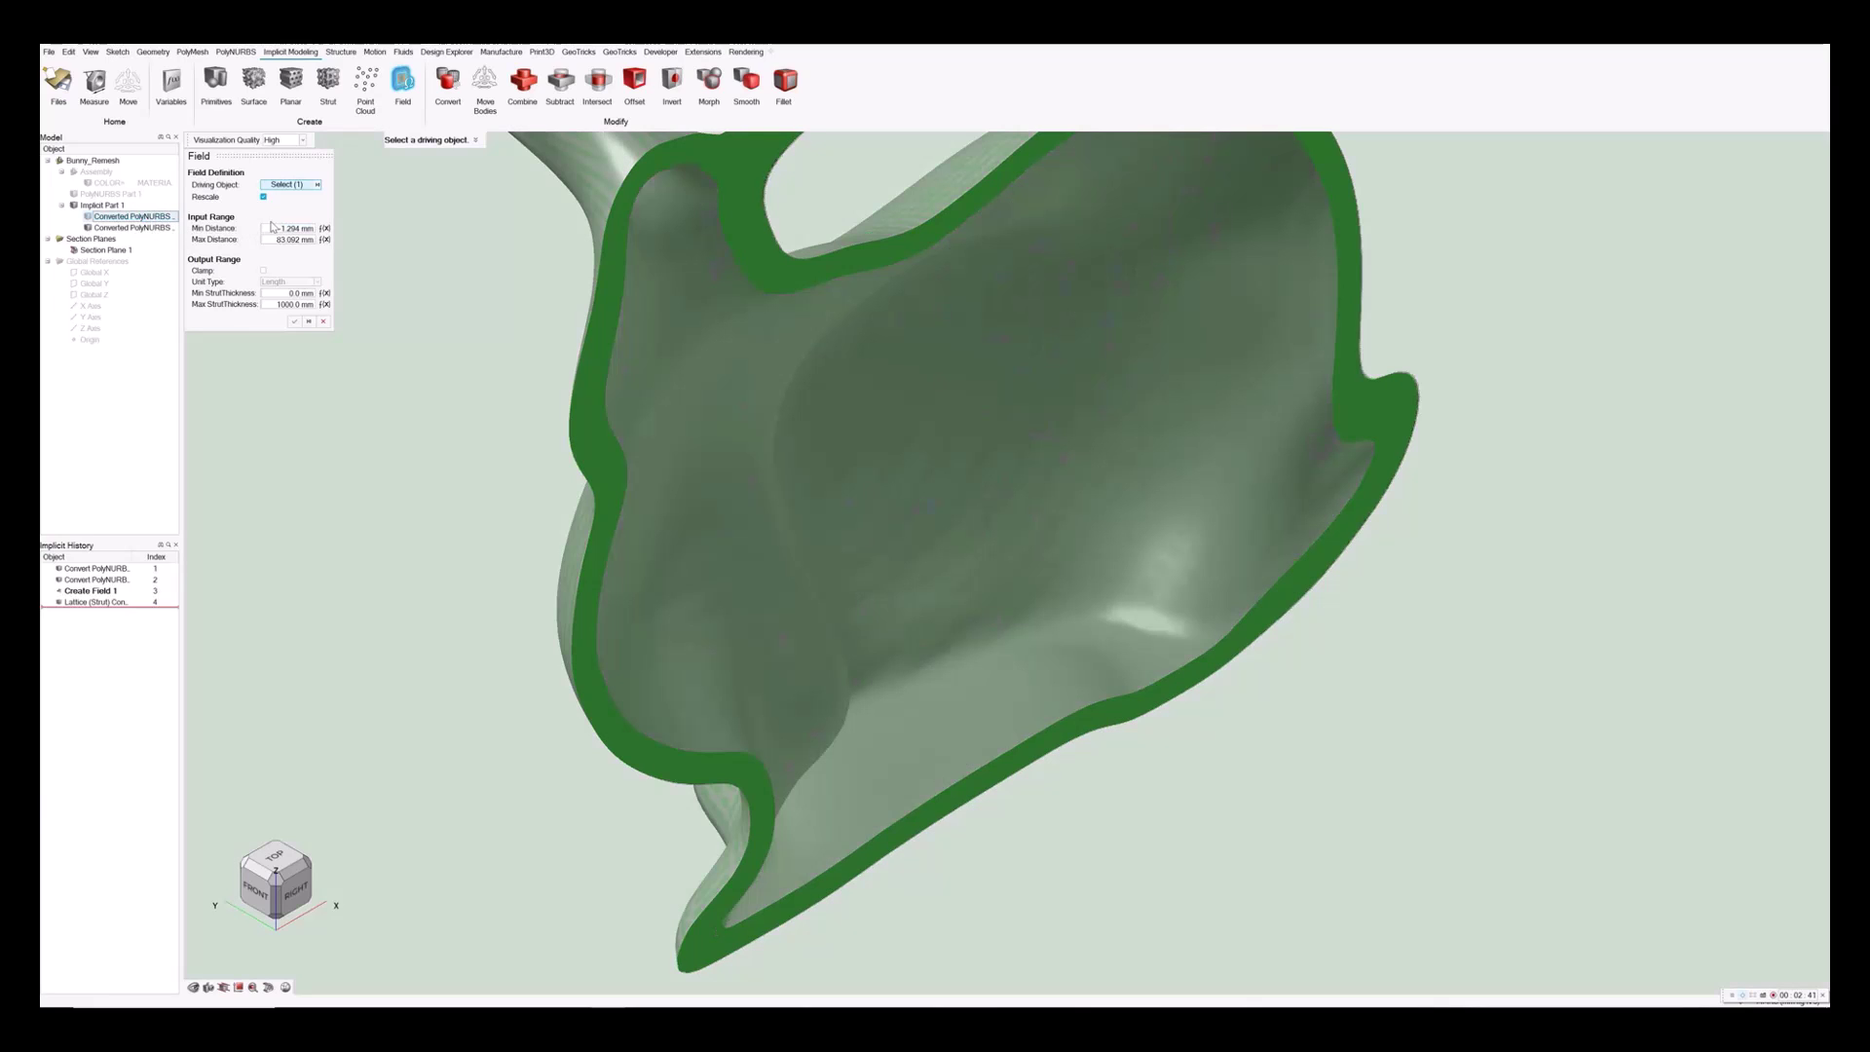
text(0)
key(Return)
click(323, 231)
click(279, 241)
key(BackSpace)
text(mm)
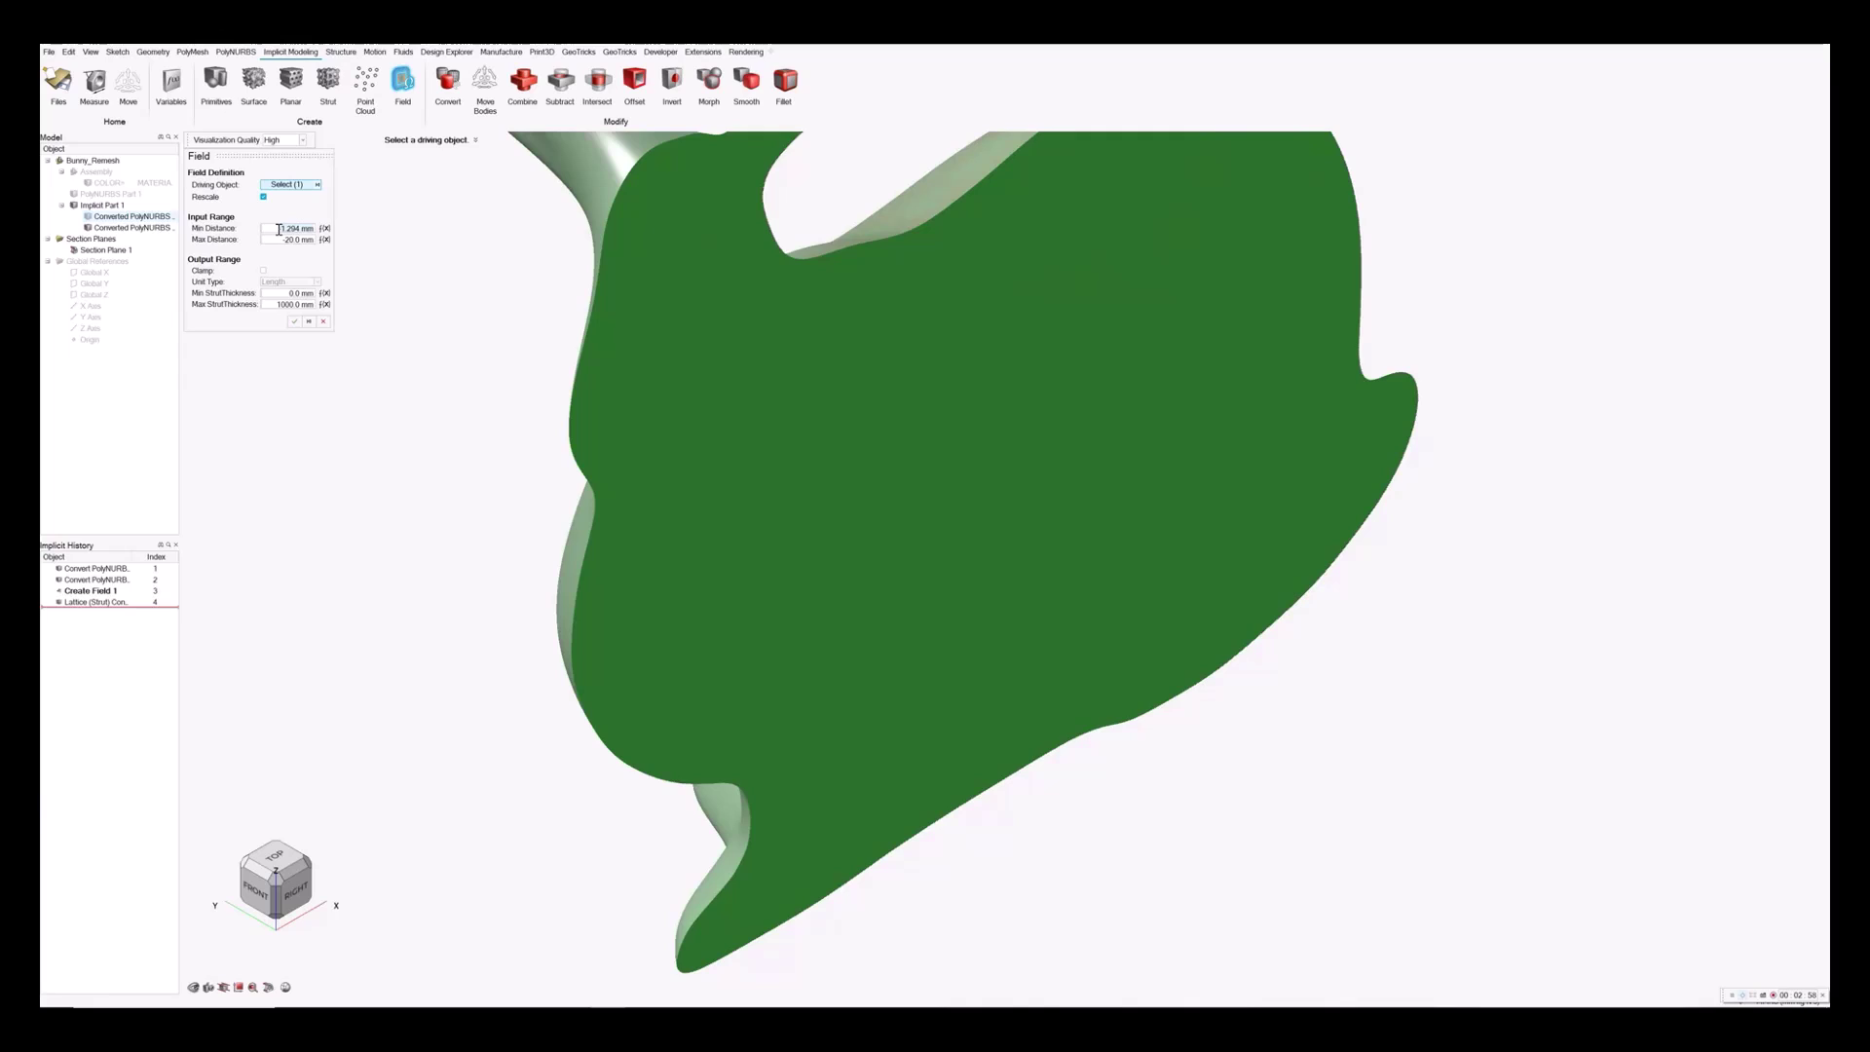
key(BackSpace)
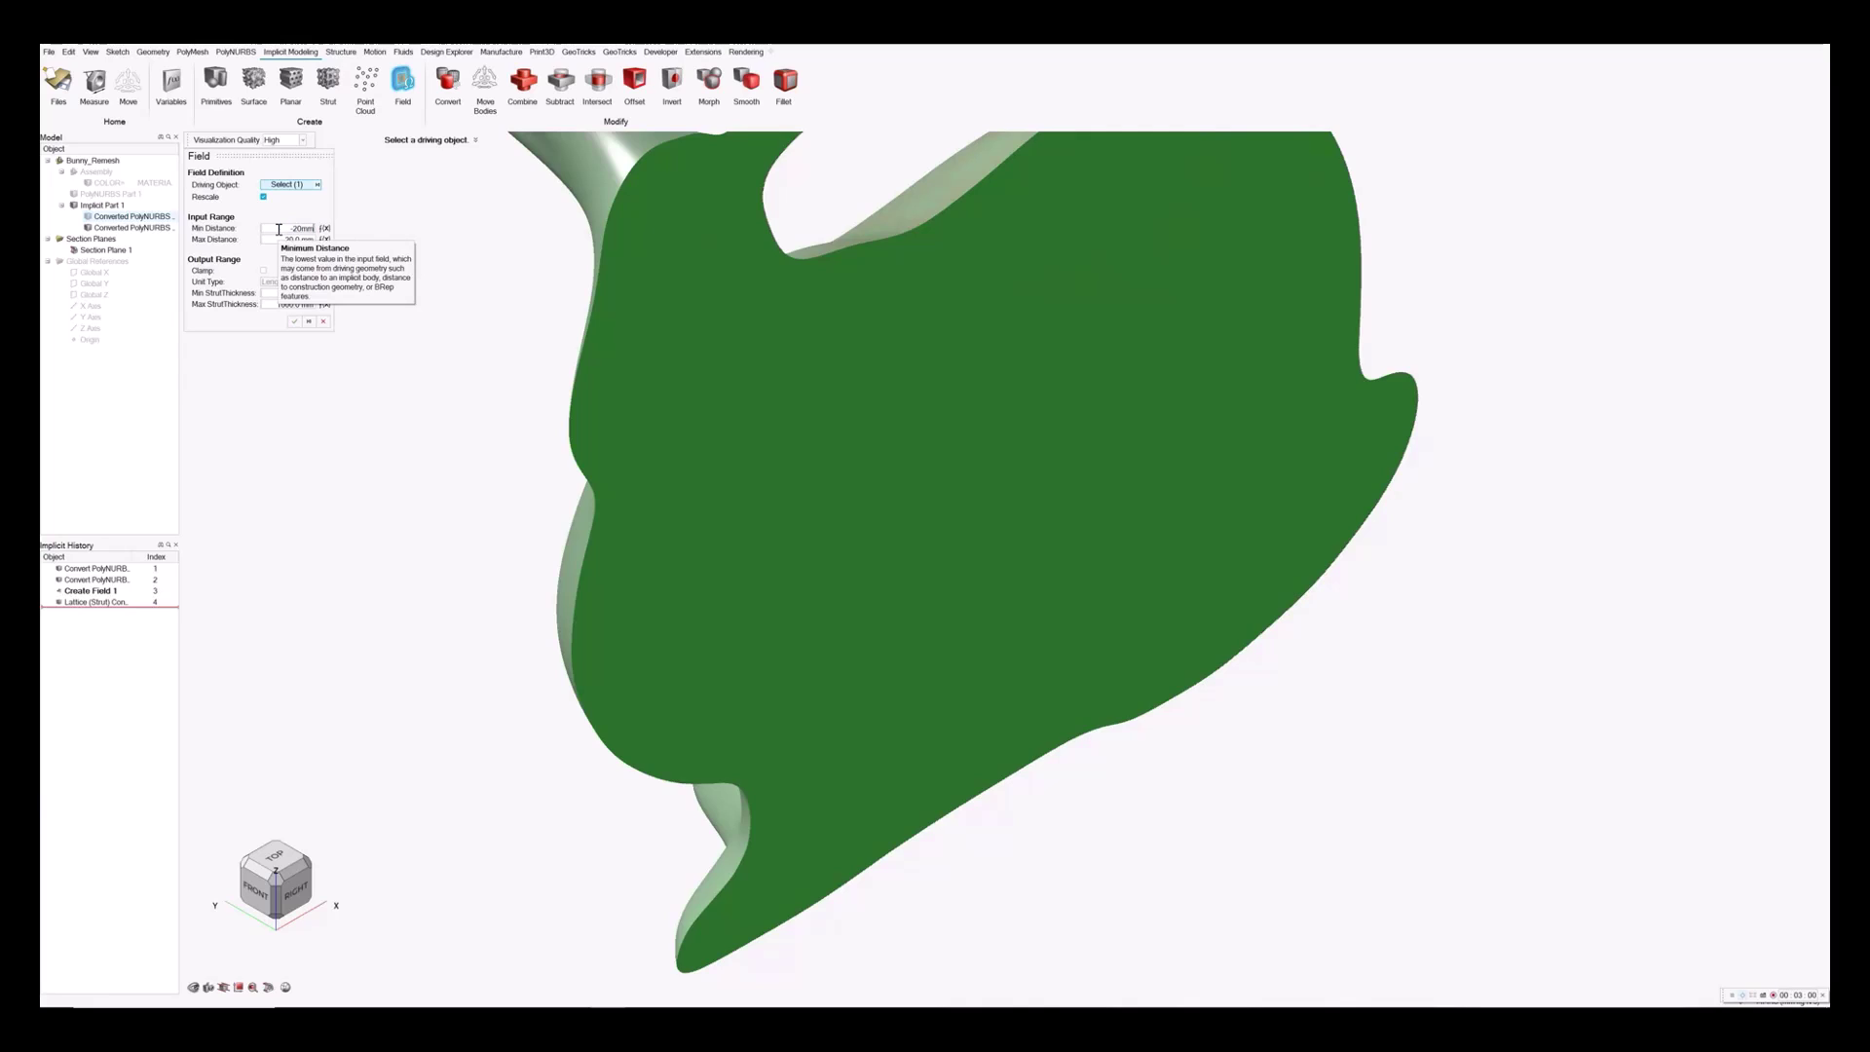
Set the distance field range from -20 mm to 0 mm.
text(-20mm)
click(288, 239)
key(BackSpace)
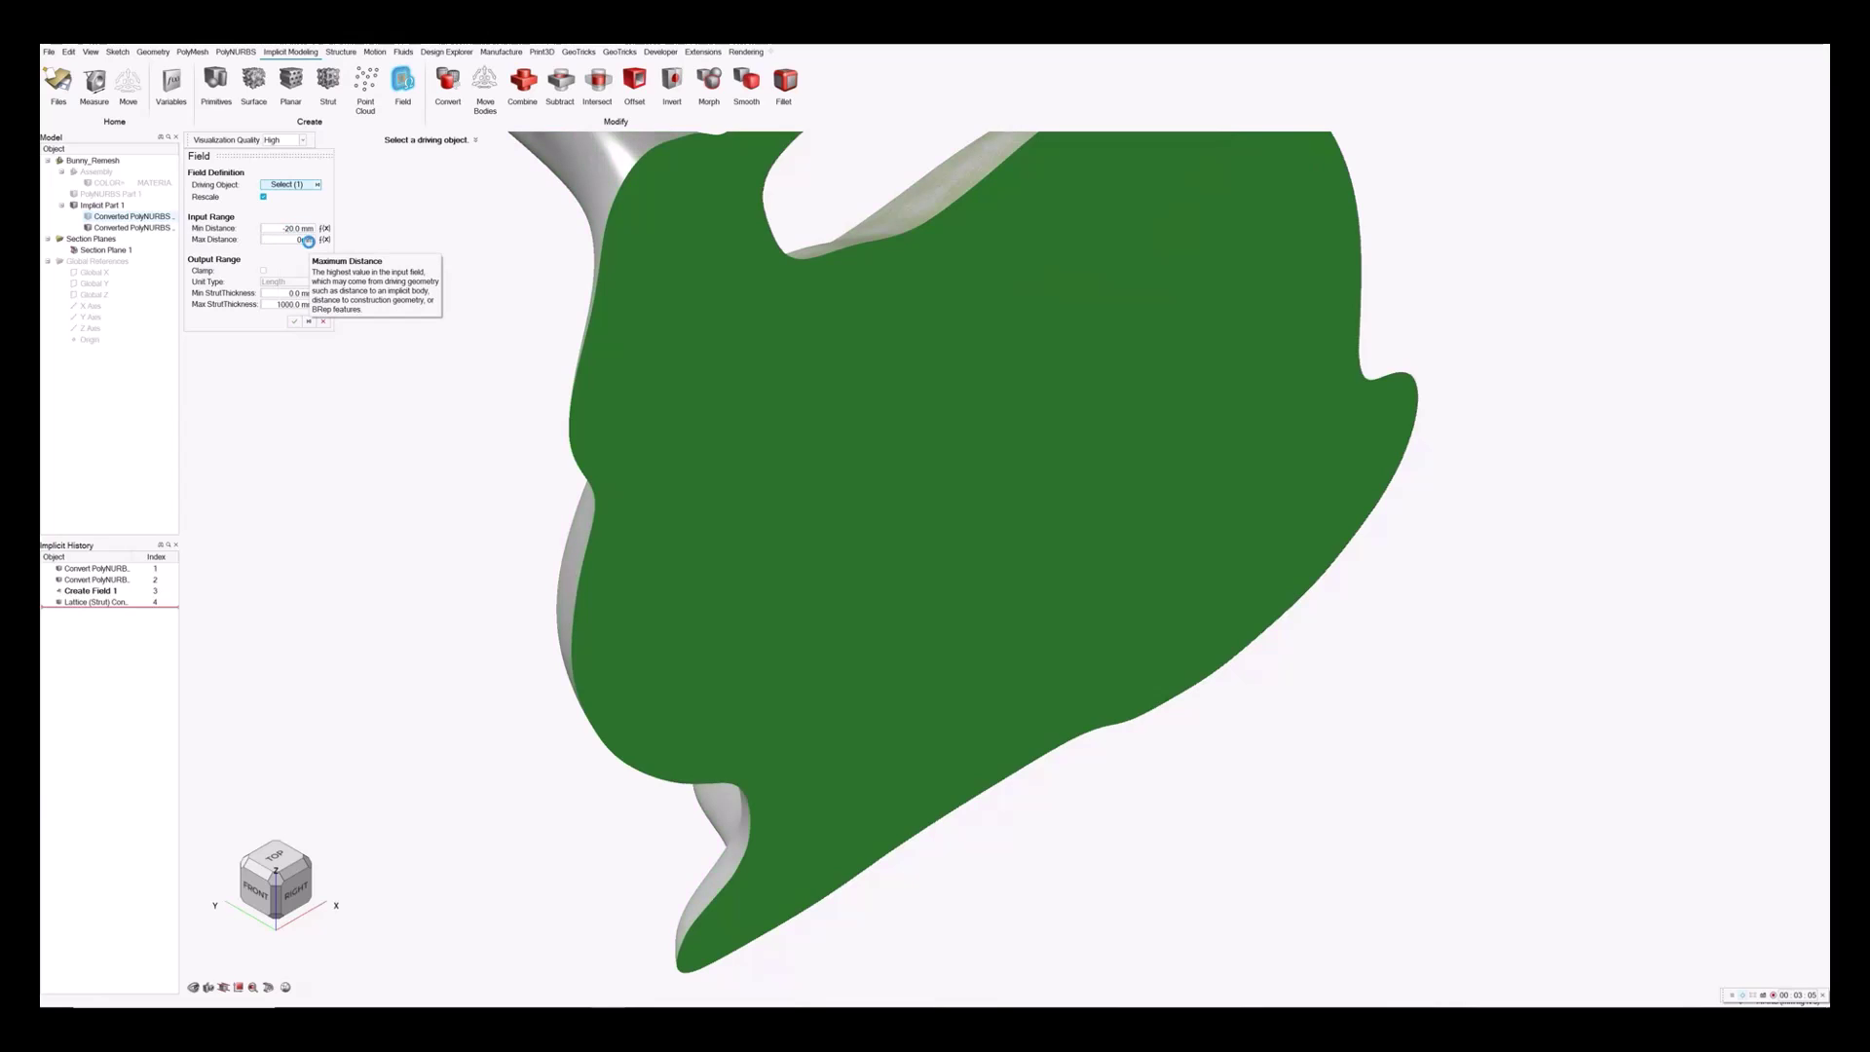
key(Return)
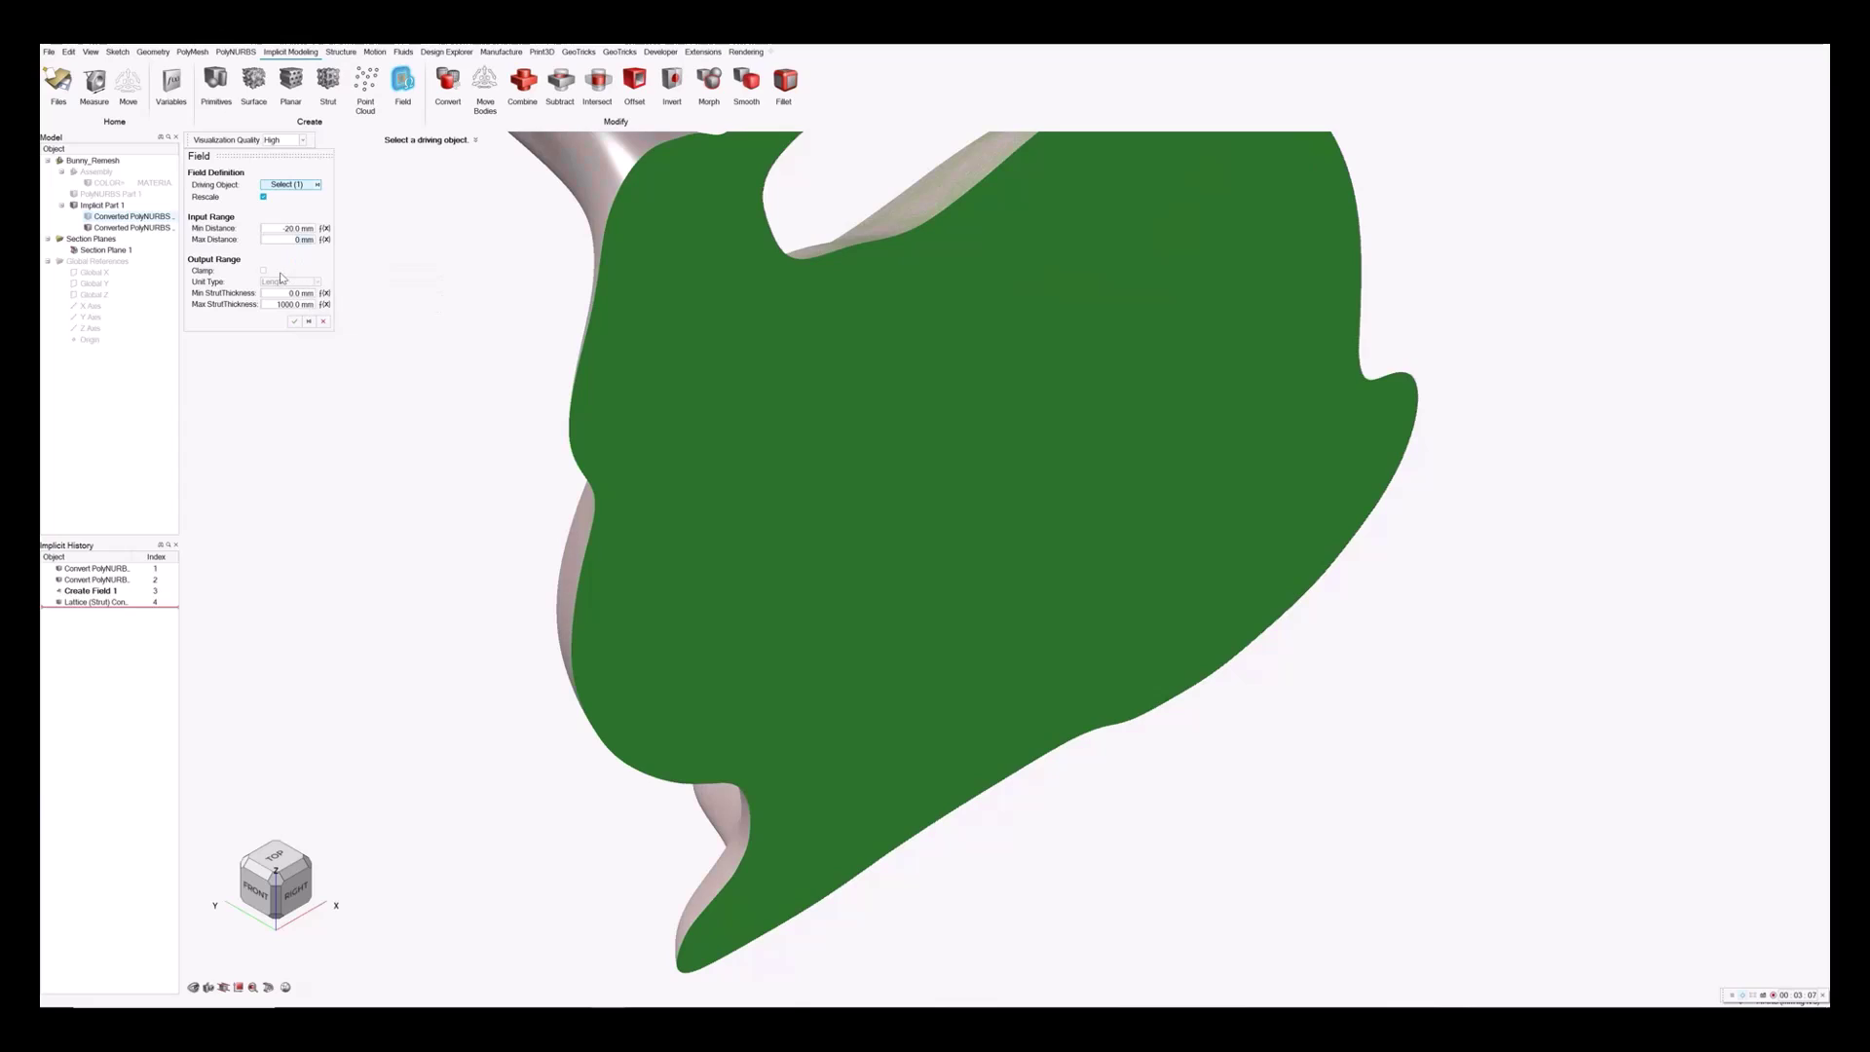
Clamp the field and map strut thickness from 0.5 mm to 1 mm.
click(263, 271)
text(0.5mm)
key(Return)
text(1mm)
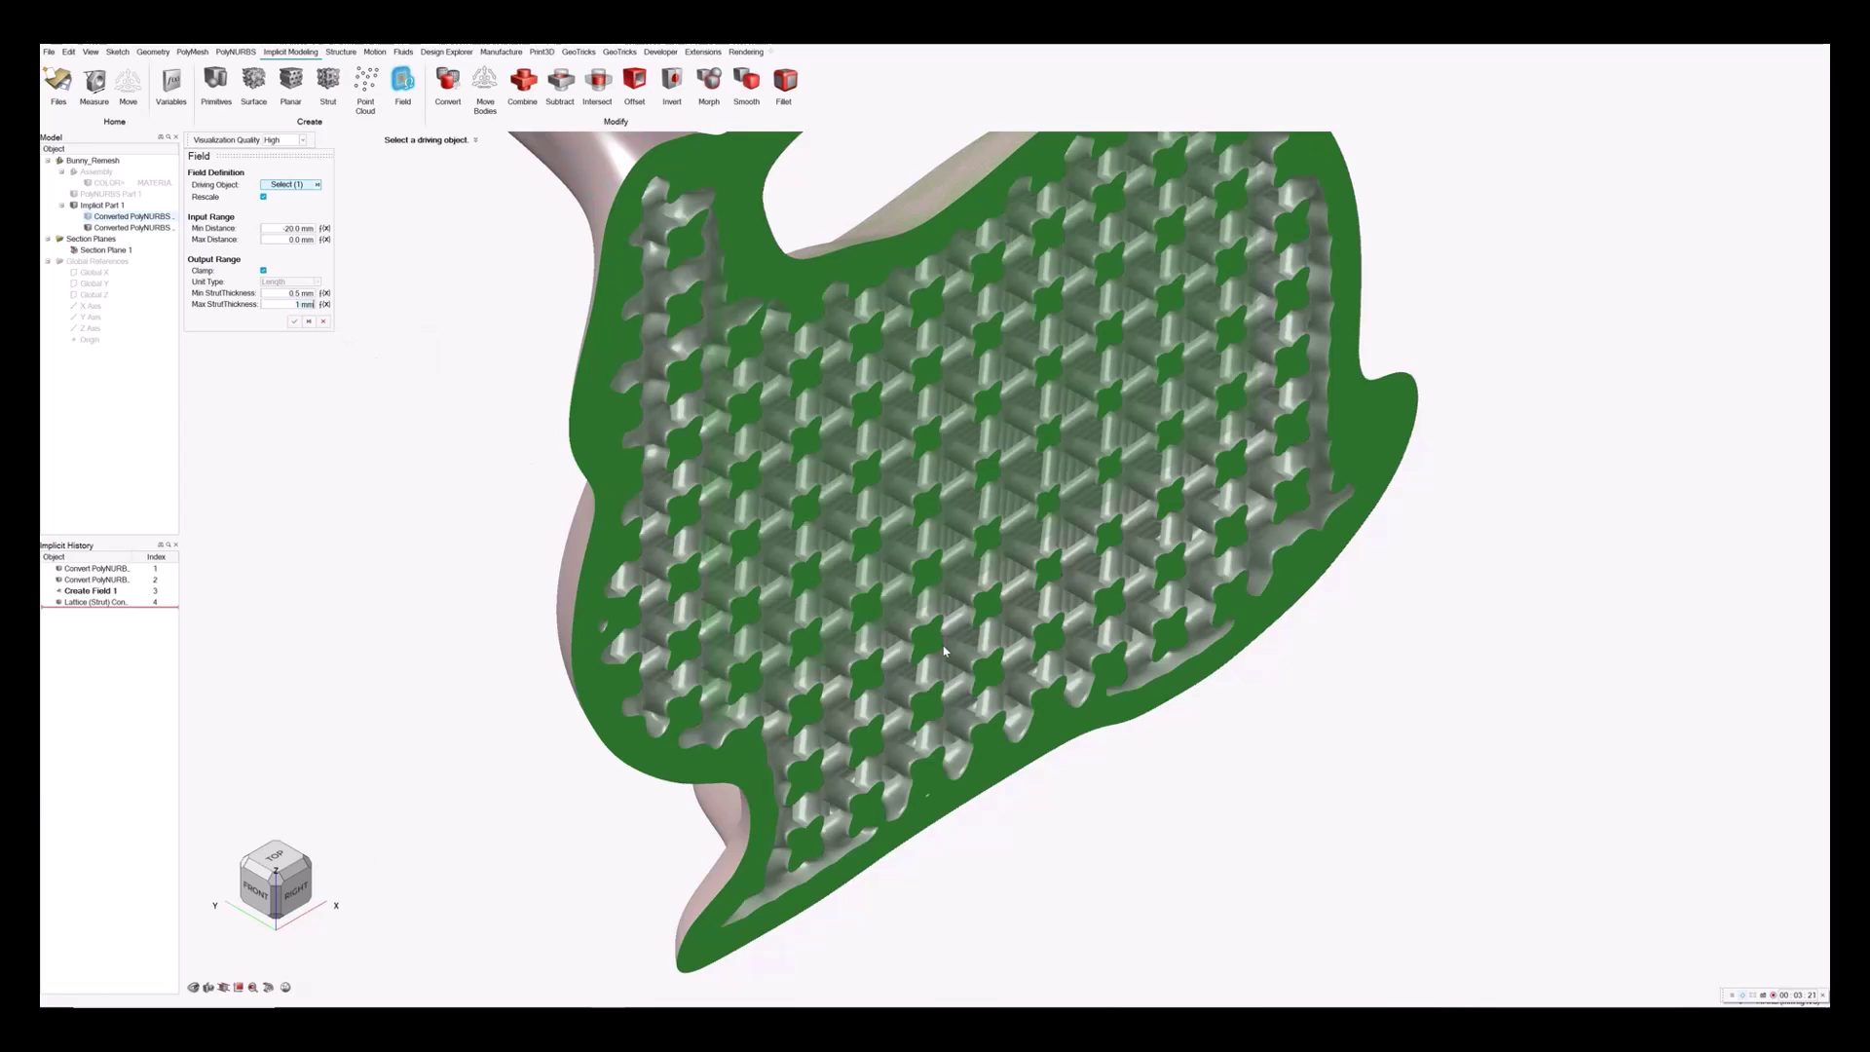
scroll(944, 651, down, 5)
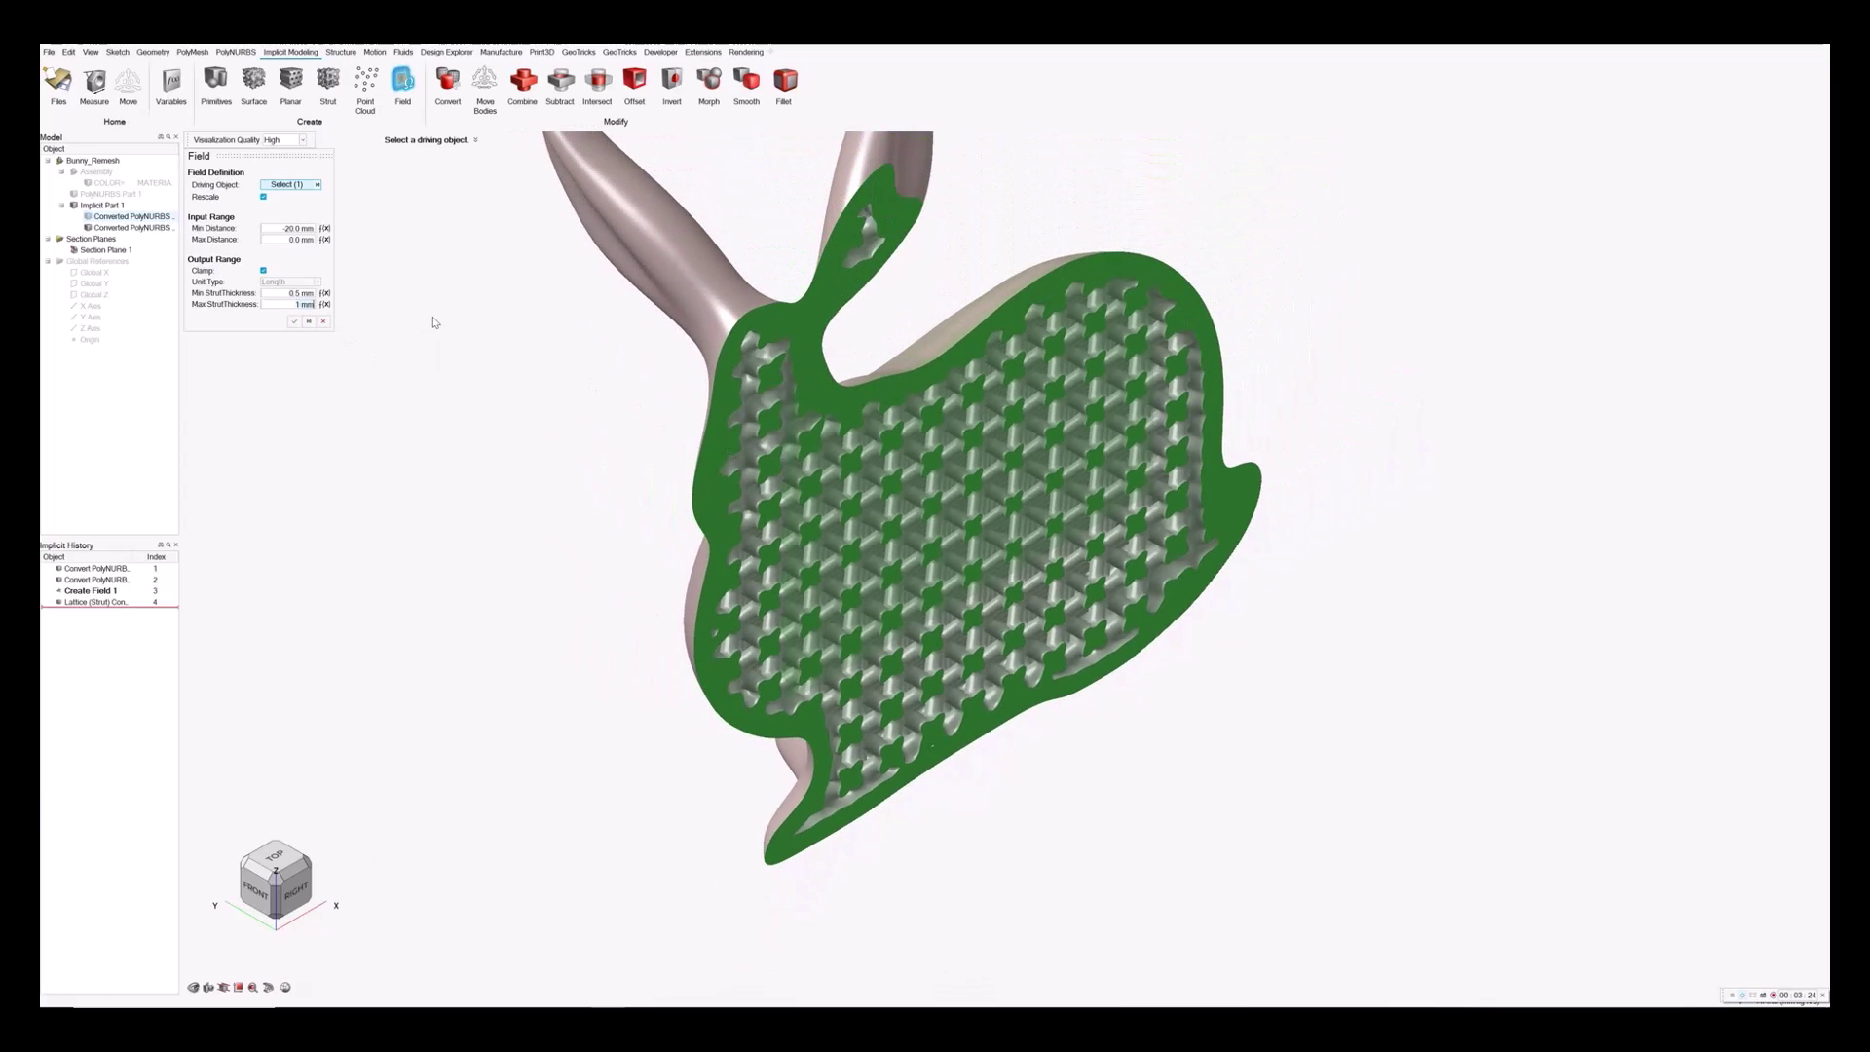
Apply 1 mm maximum and 0.25 mm minimum strut thickness, checking the bunny from the right side.
click(296, 293)
key(Return)
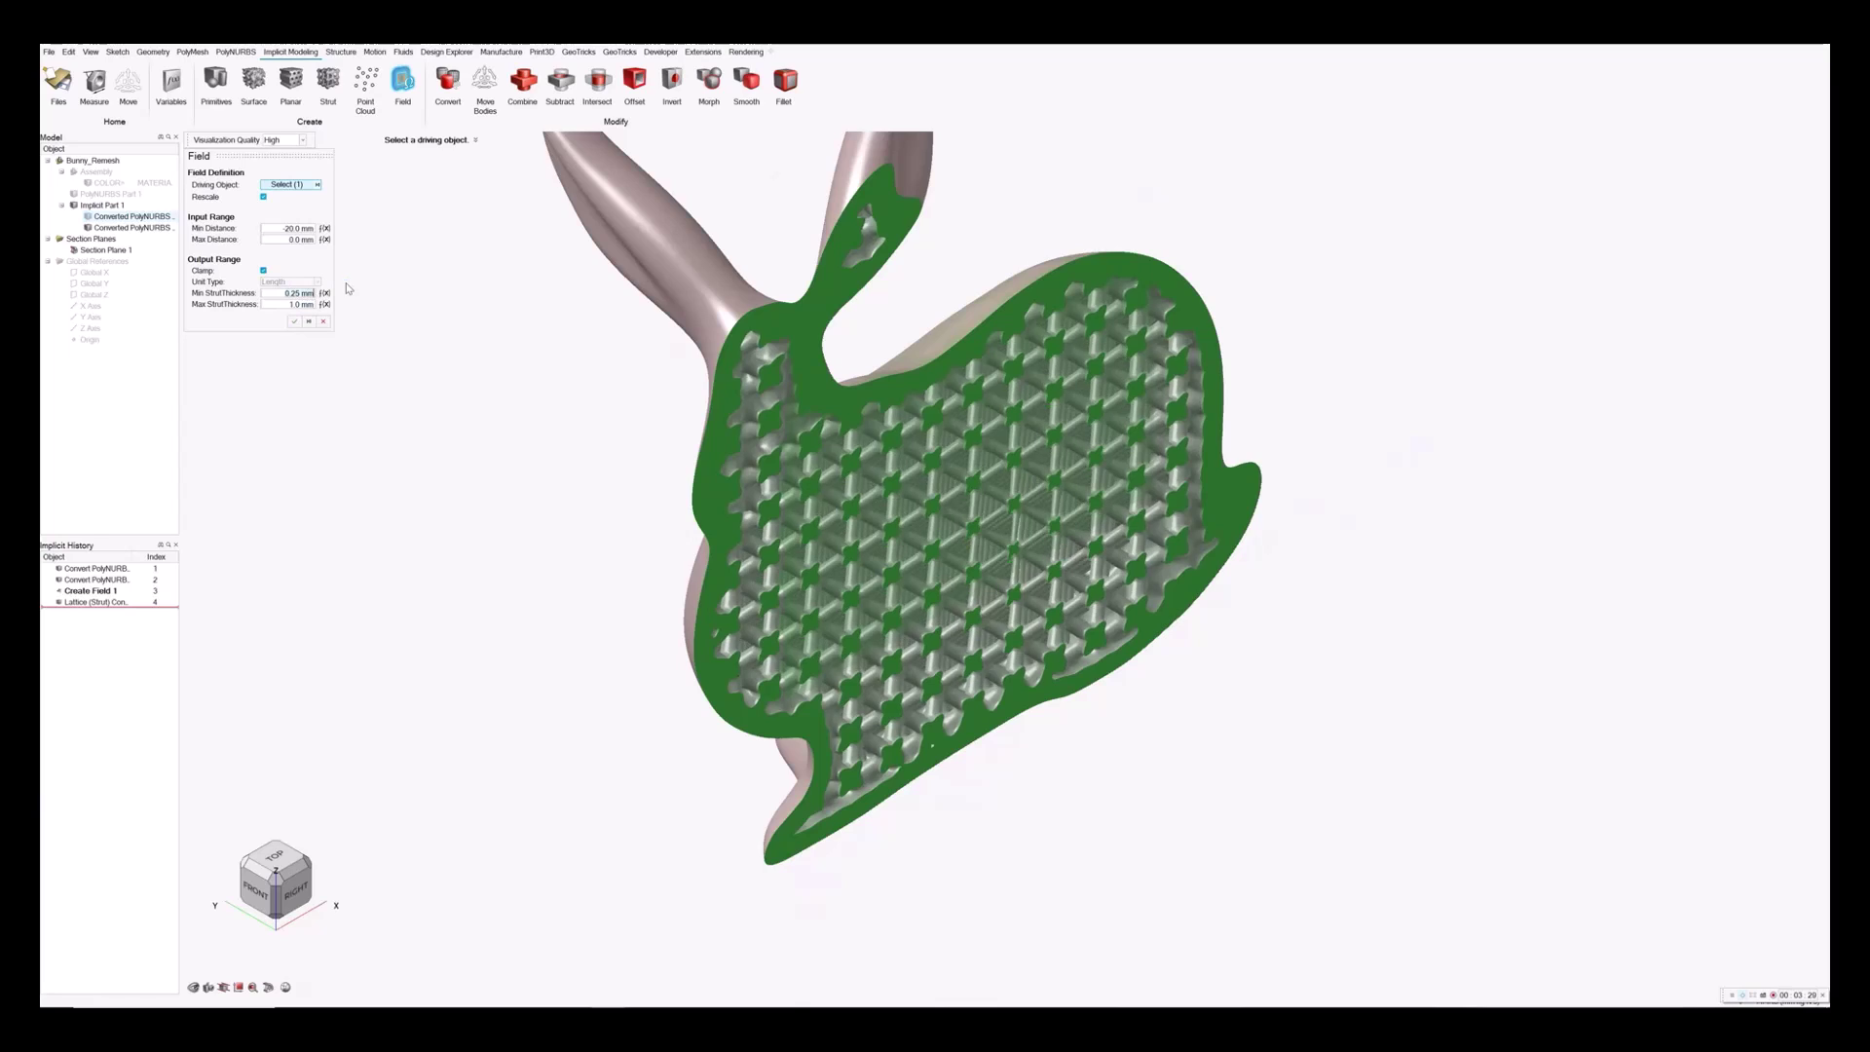
middle_drag(901, 716, 759, 666)
right_drag(760, 666, 676, 668)
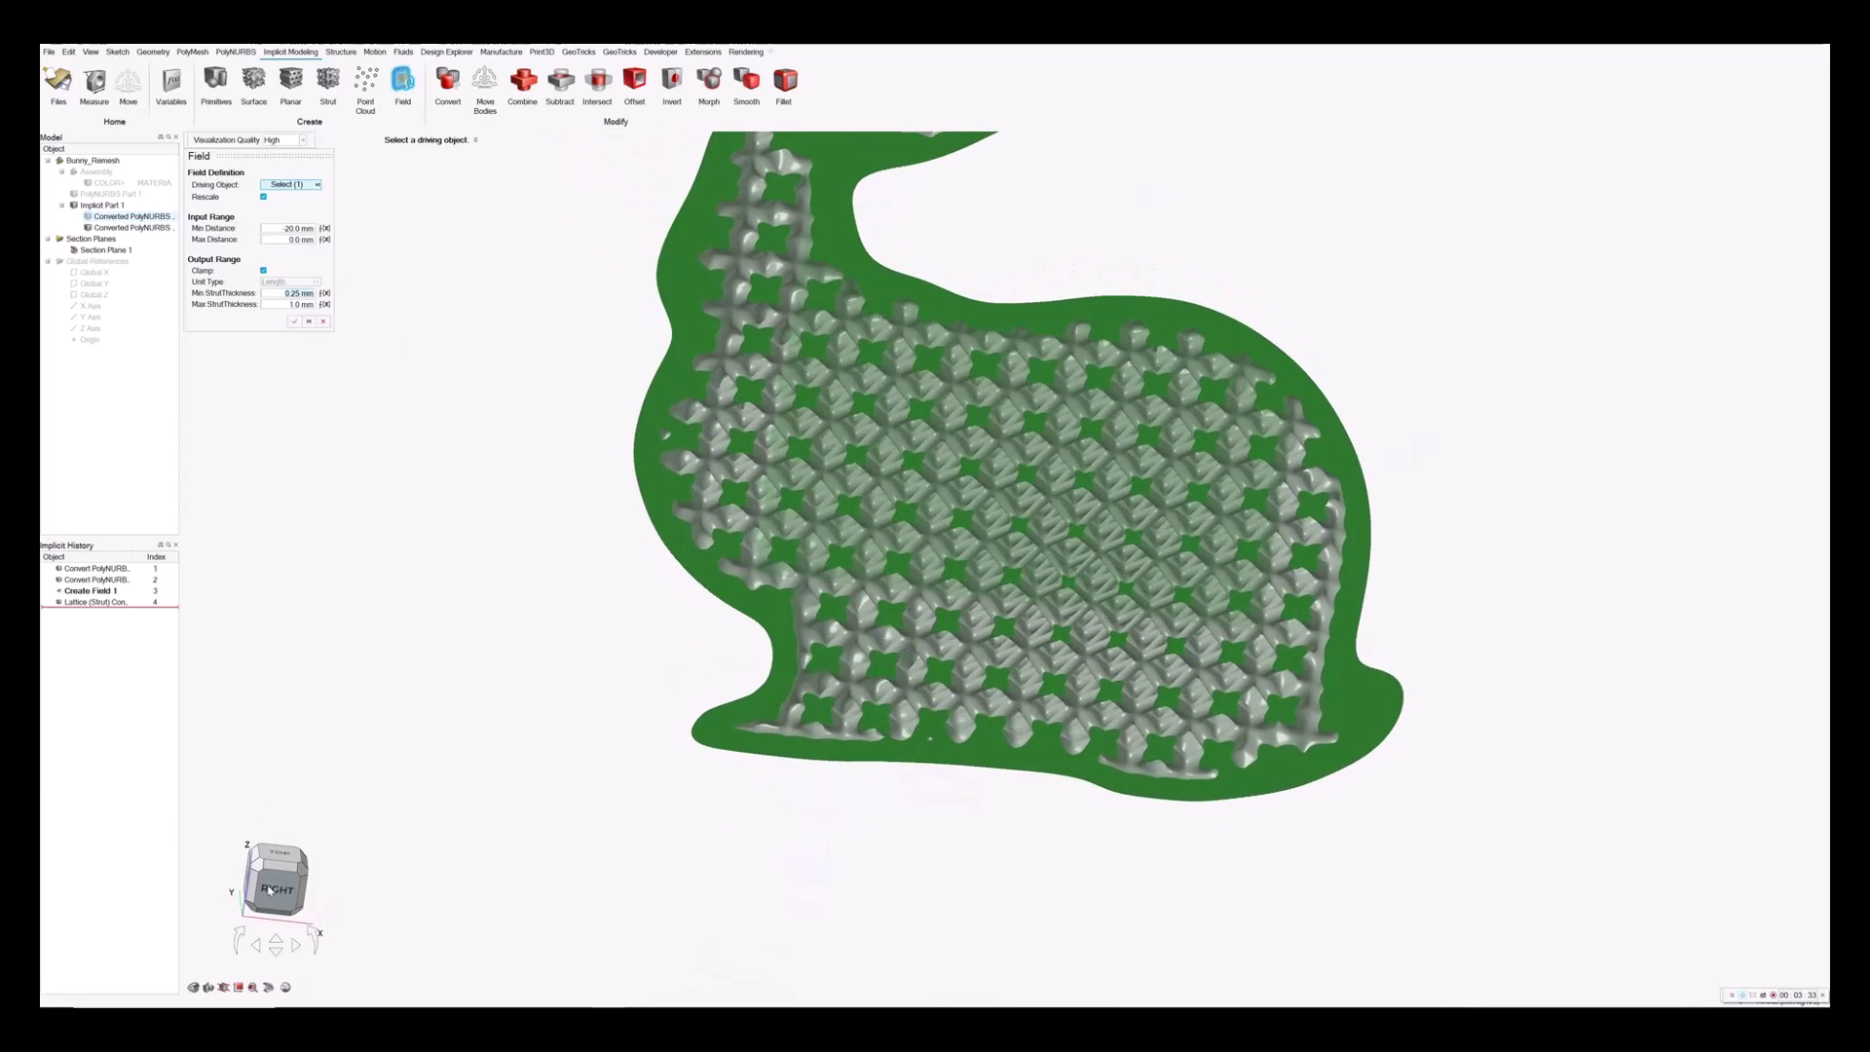
click(282, 902)
scroll(721, 614, down, 3)
scroll(1023, 843, up, 5)
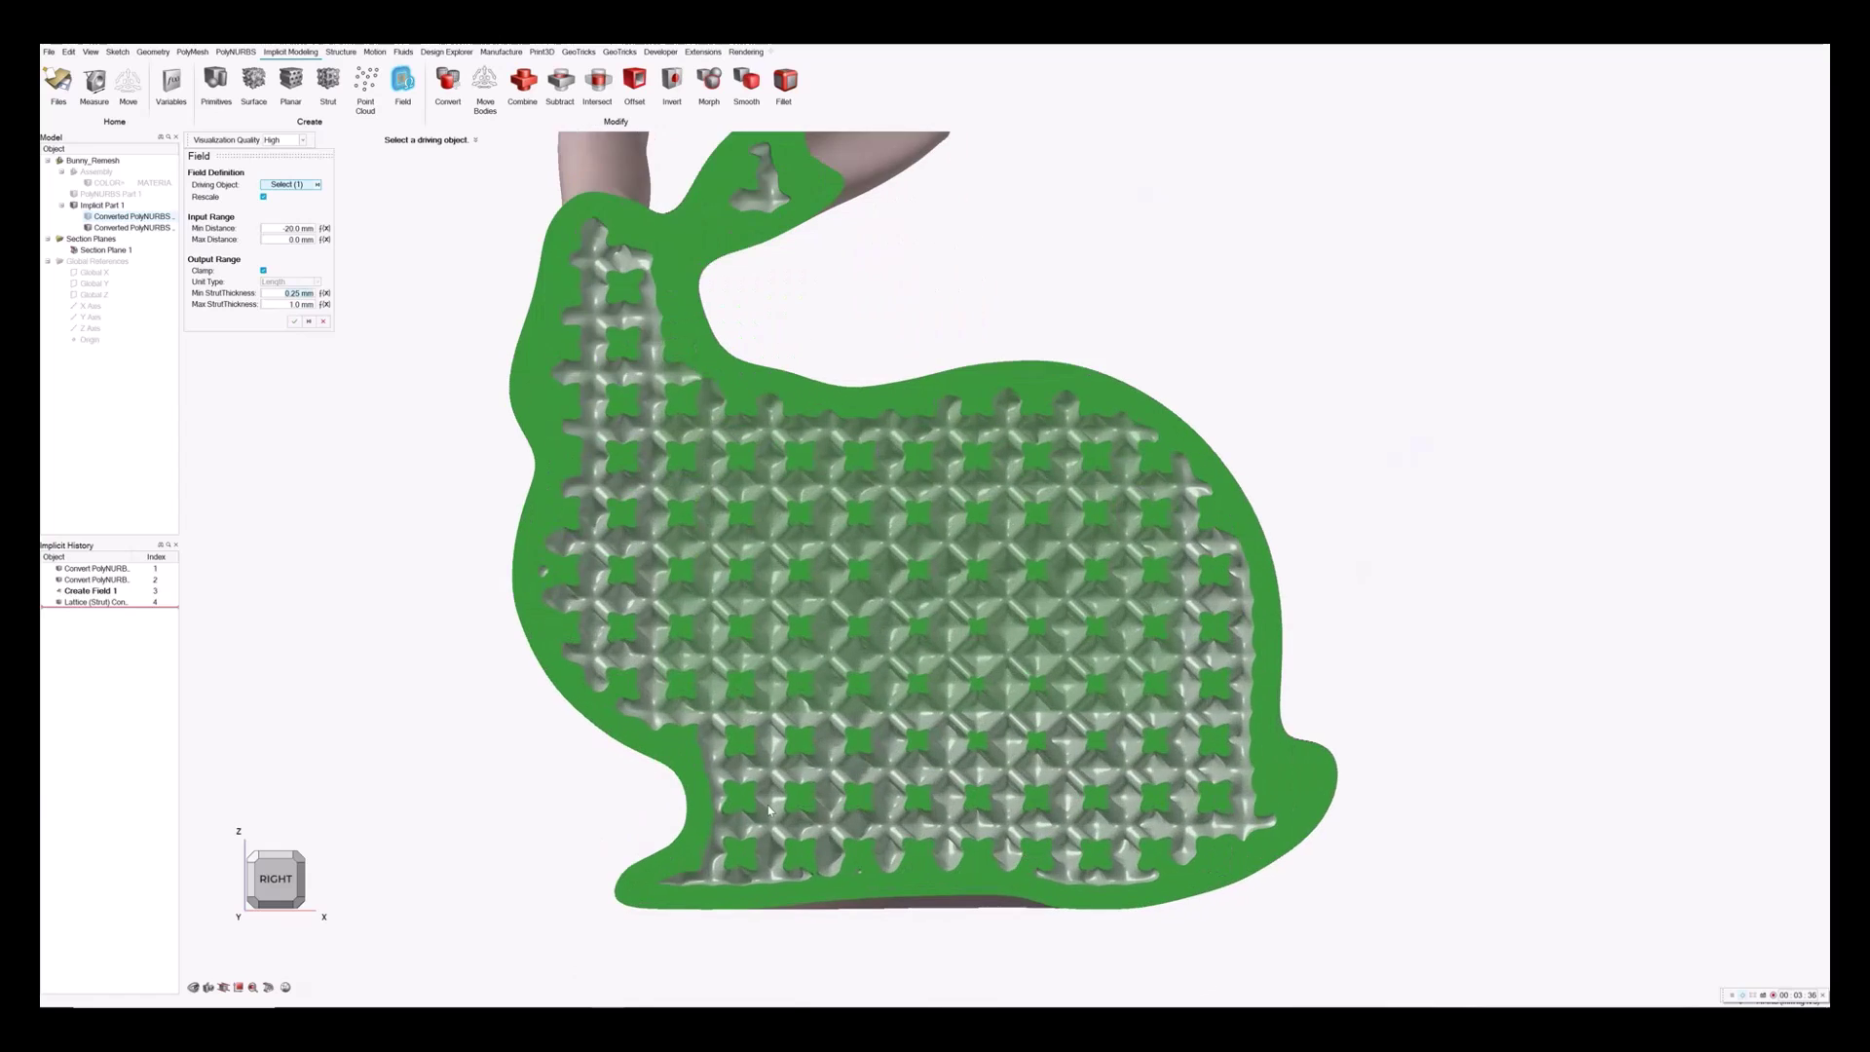
scroll(865, 912, down, 1)
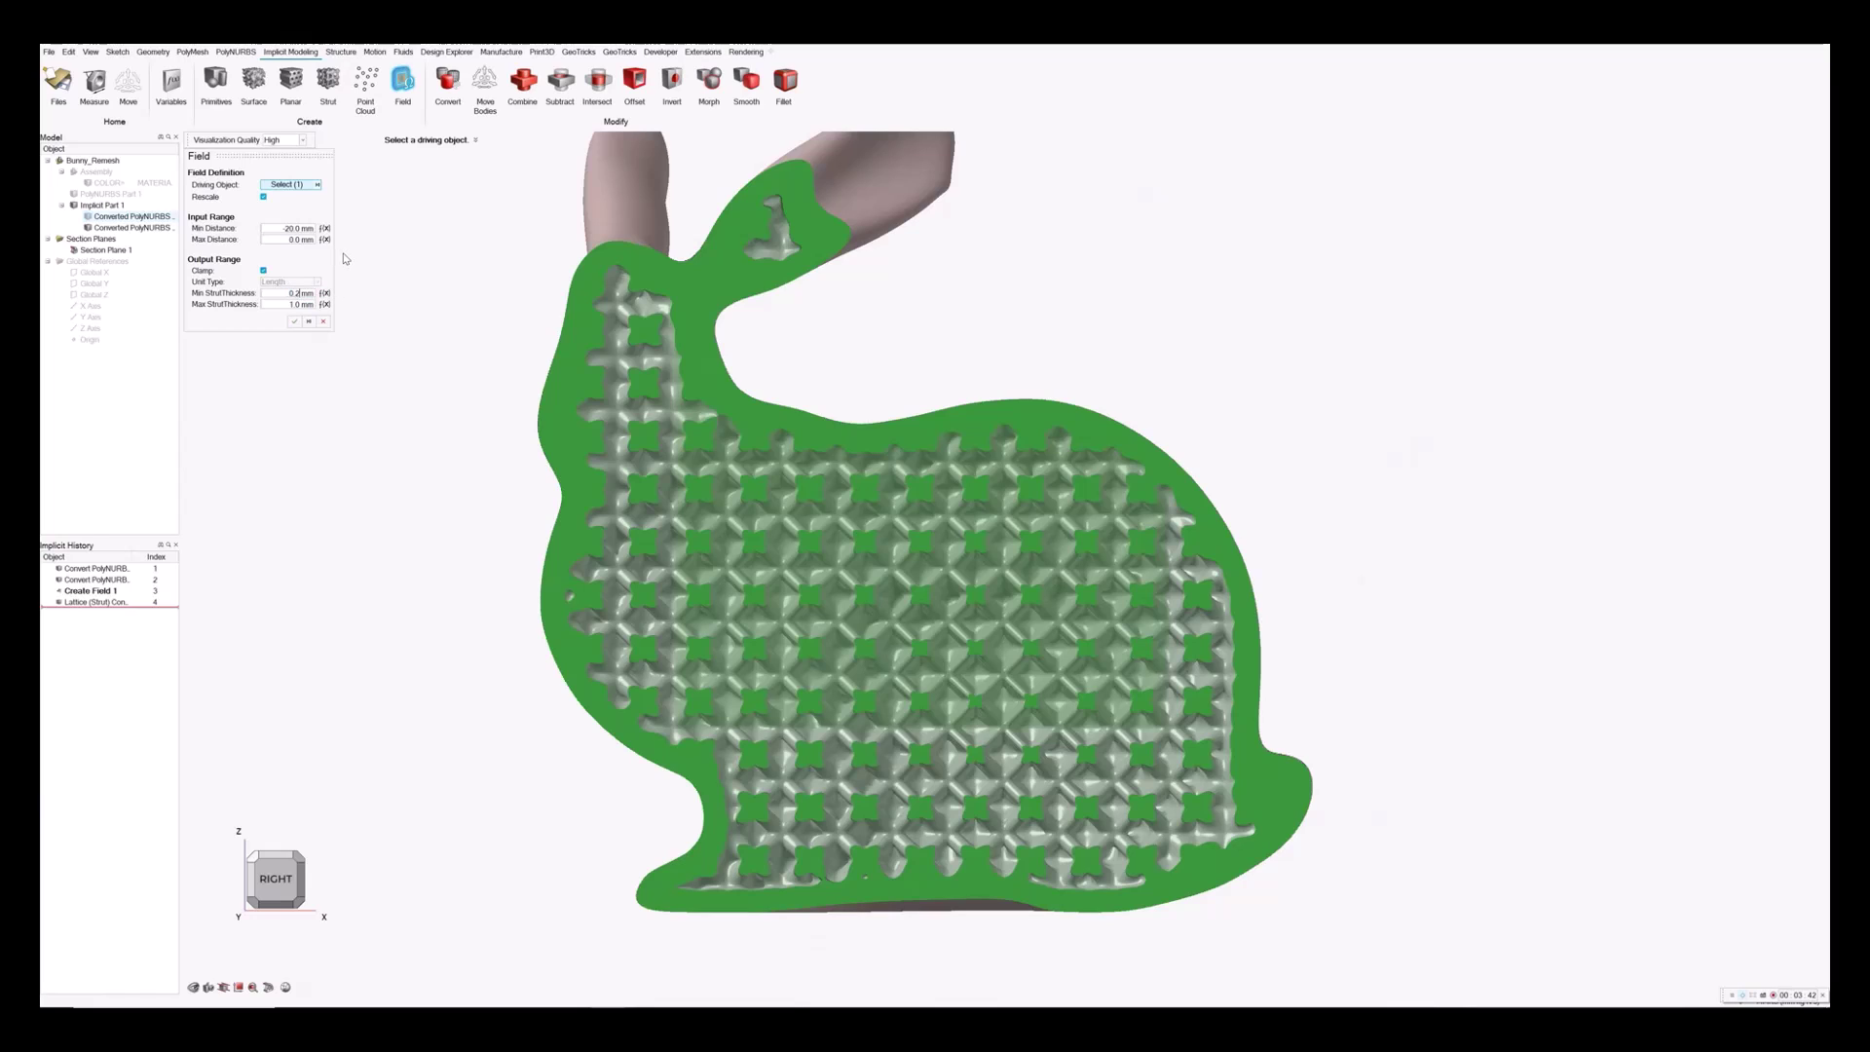
Lower the minimum strut thickness to 0.2 mm and view the bunny at an angle with a section plane.
key(Return)
click(252, 864)
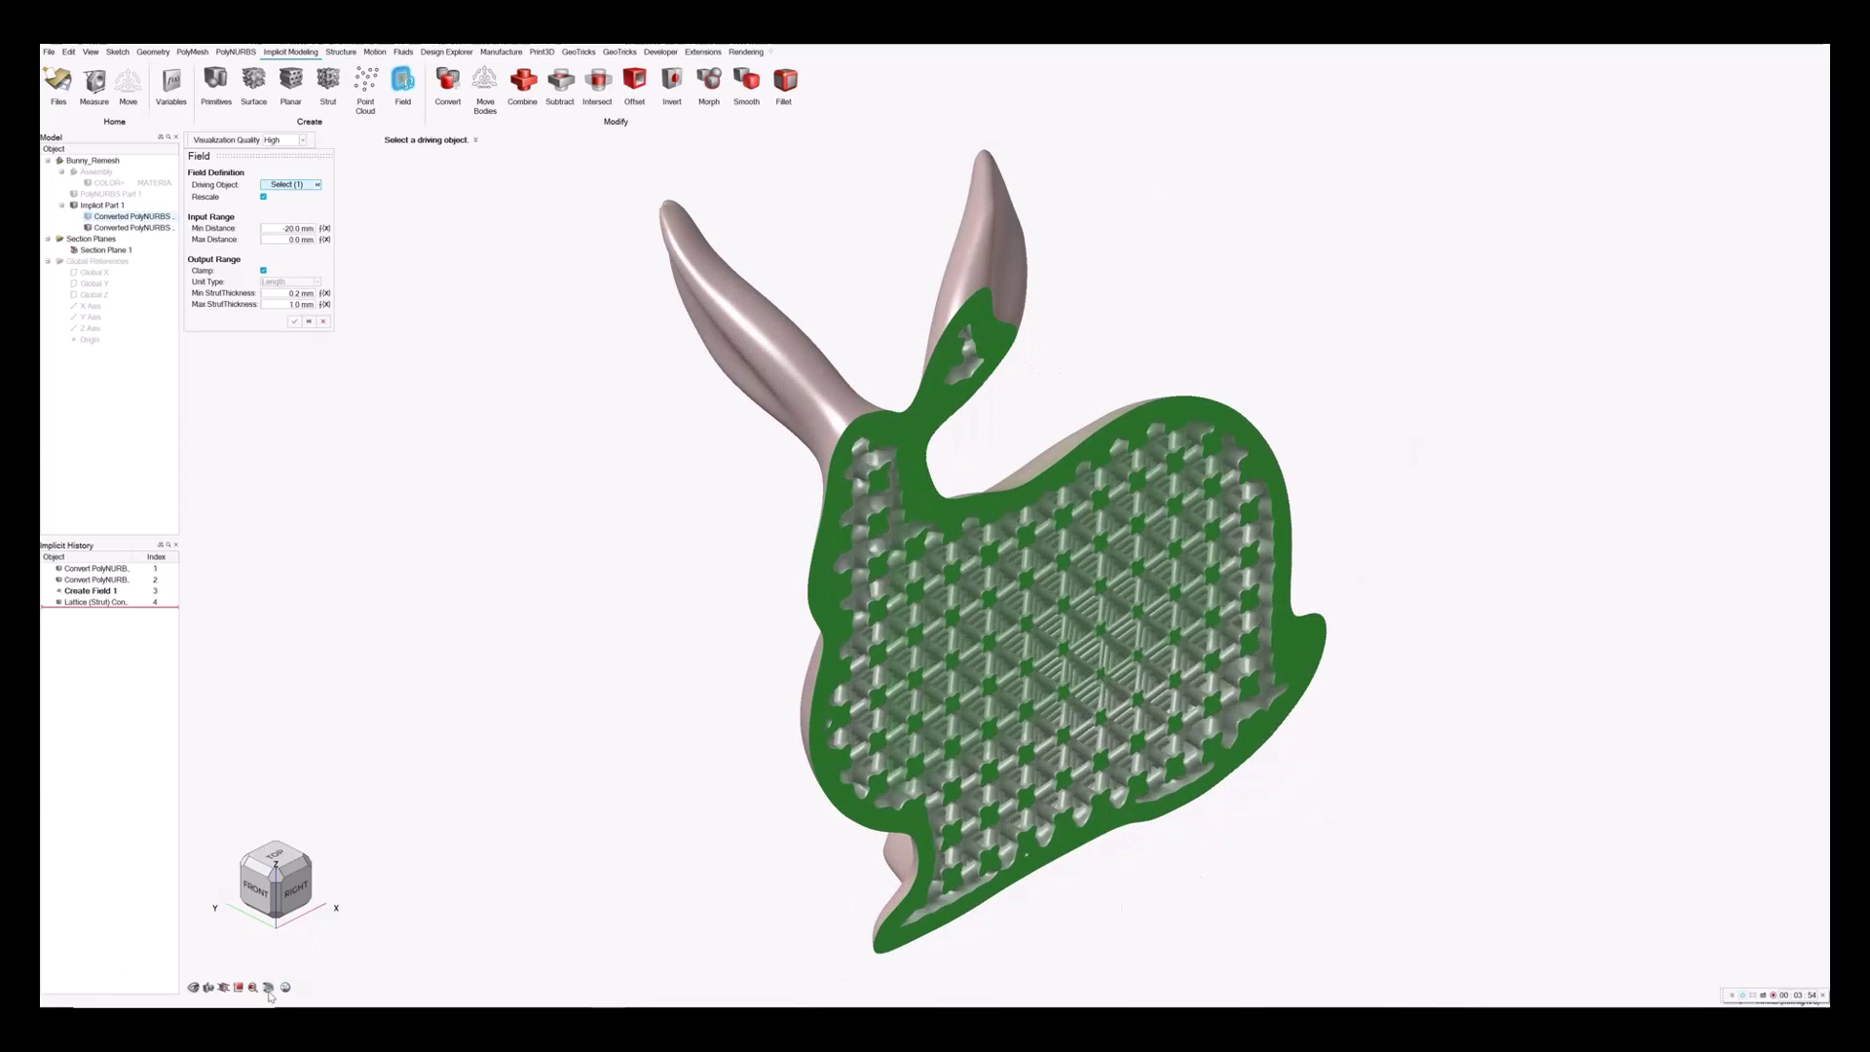
click(269, 987)
Realign Section Plane 1 to the X axis and slide the cut to 12 mm.
click(712, 826)
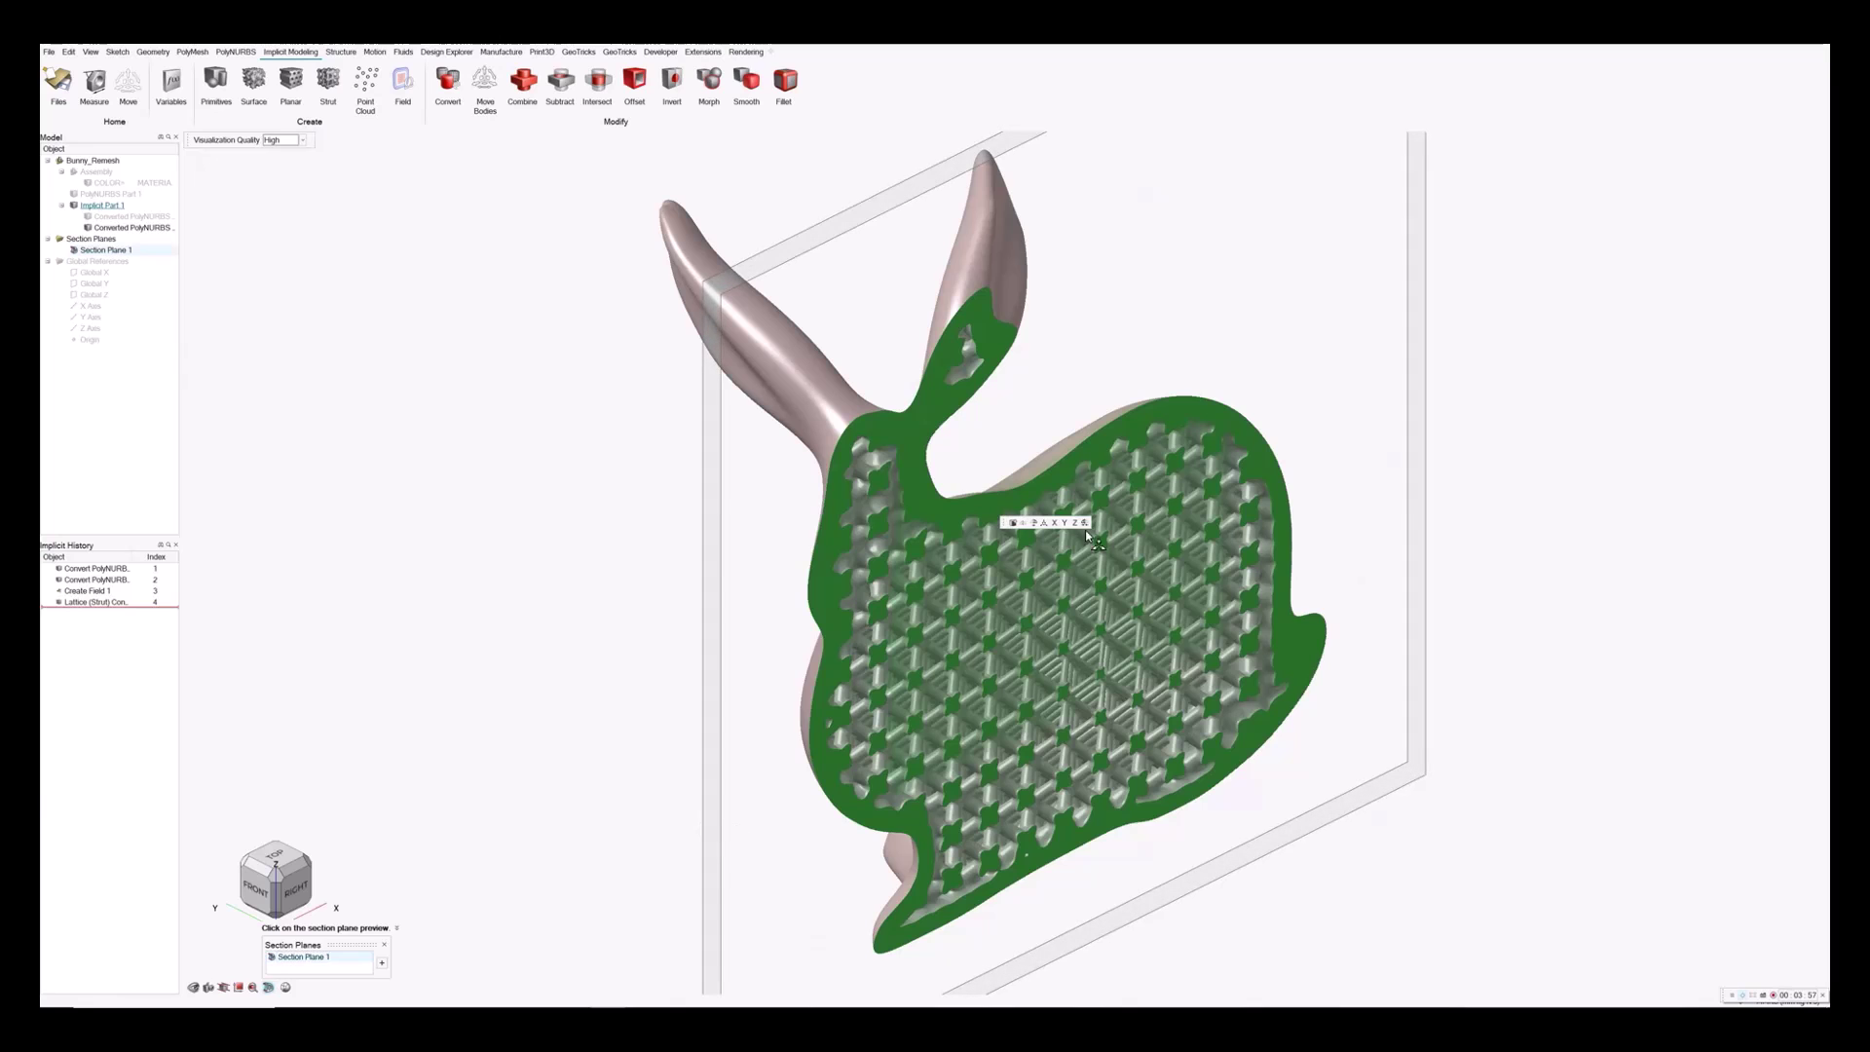
drag(1009, 498, 1091, 550)
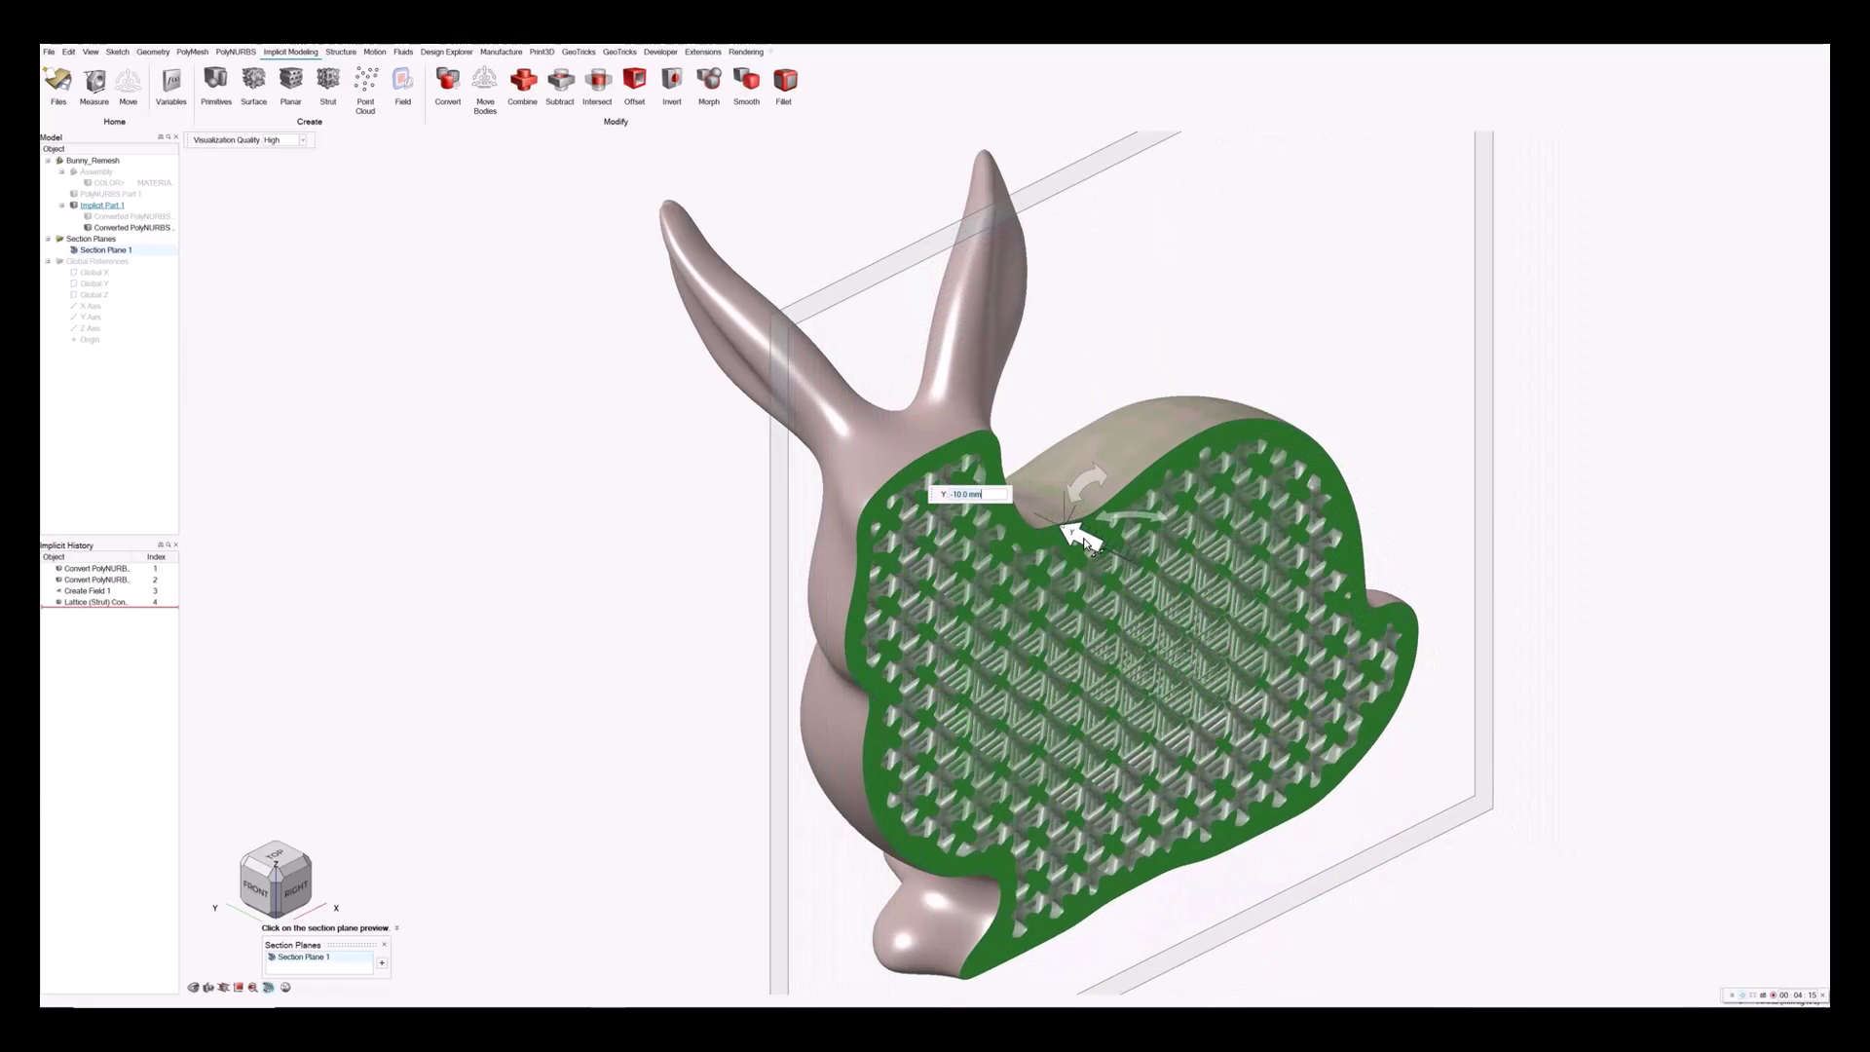
click(722, 538)
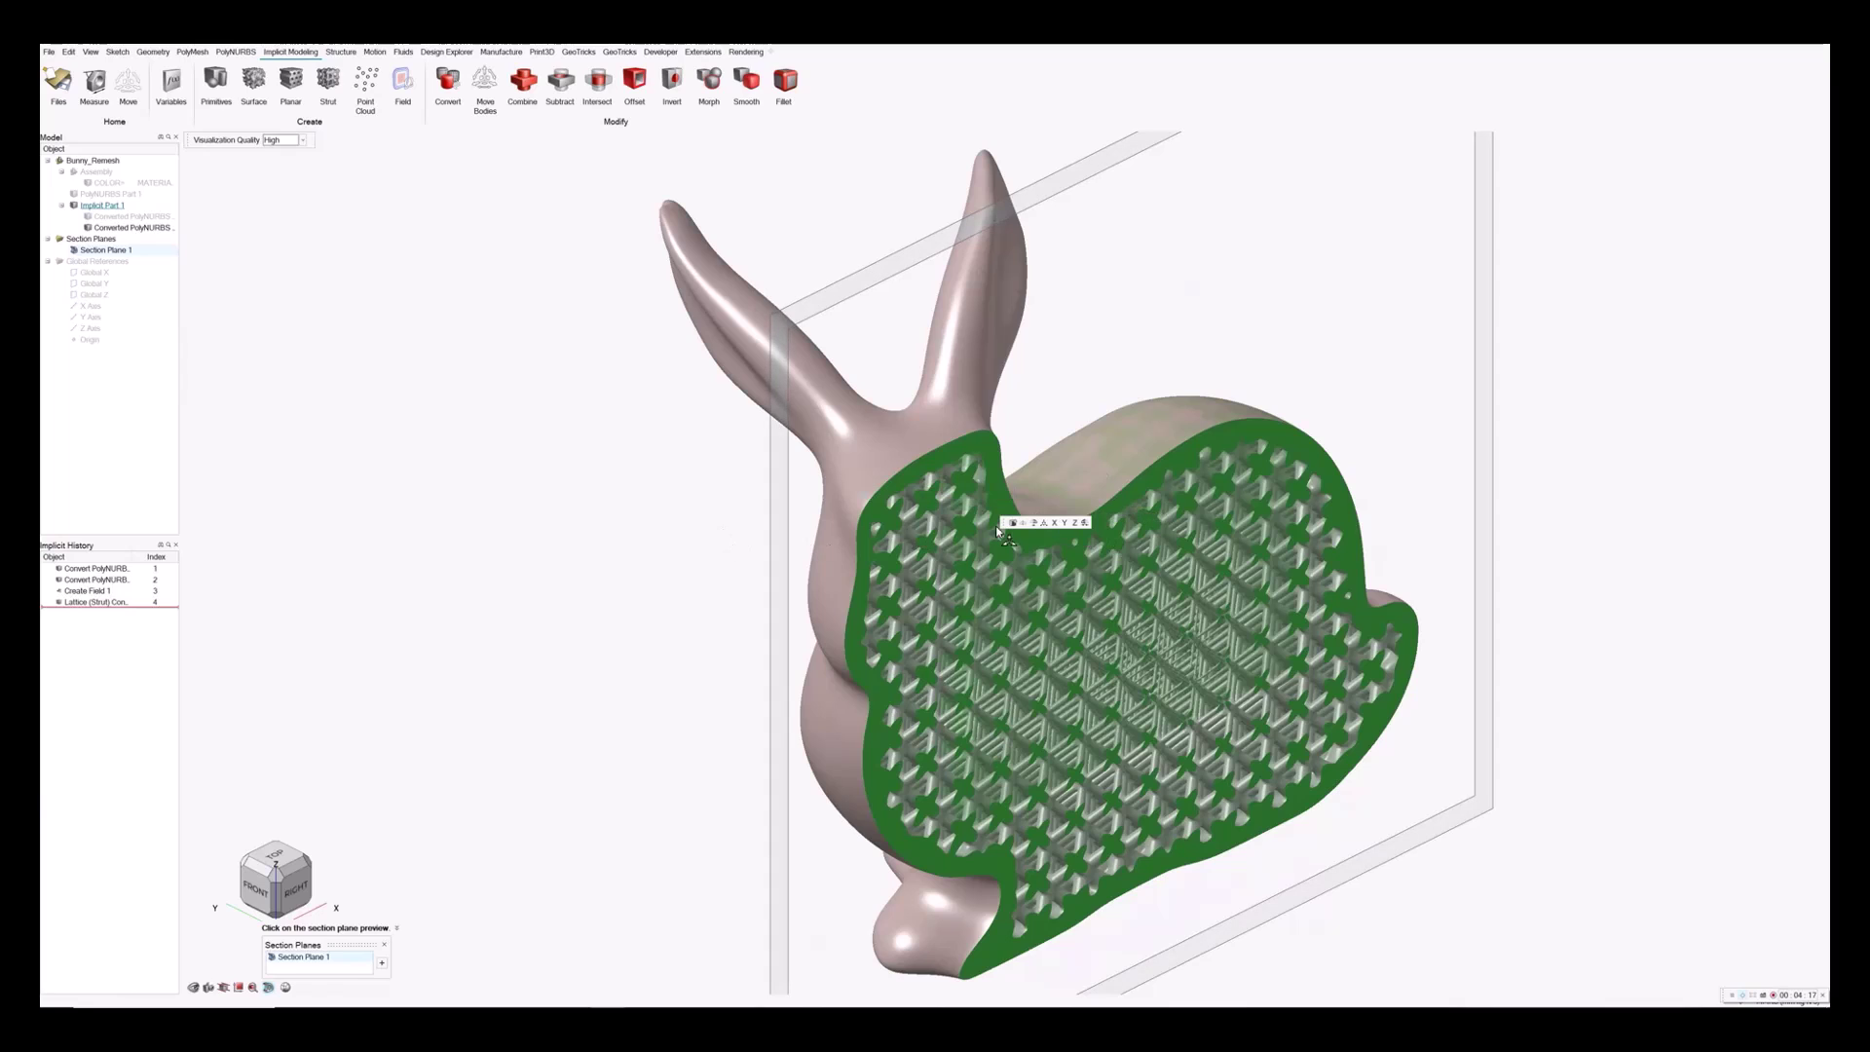
click(1056, 524)
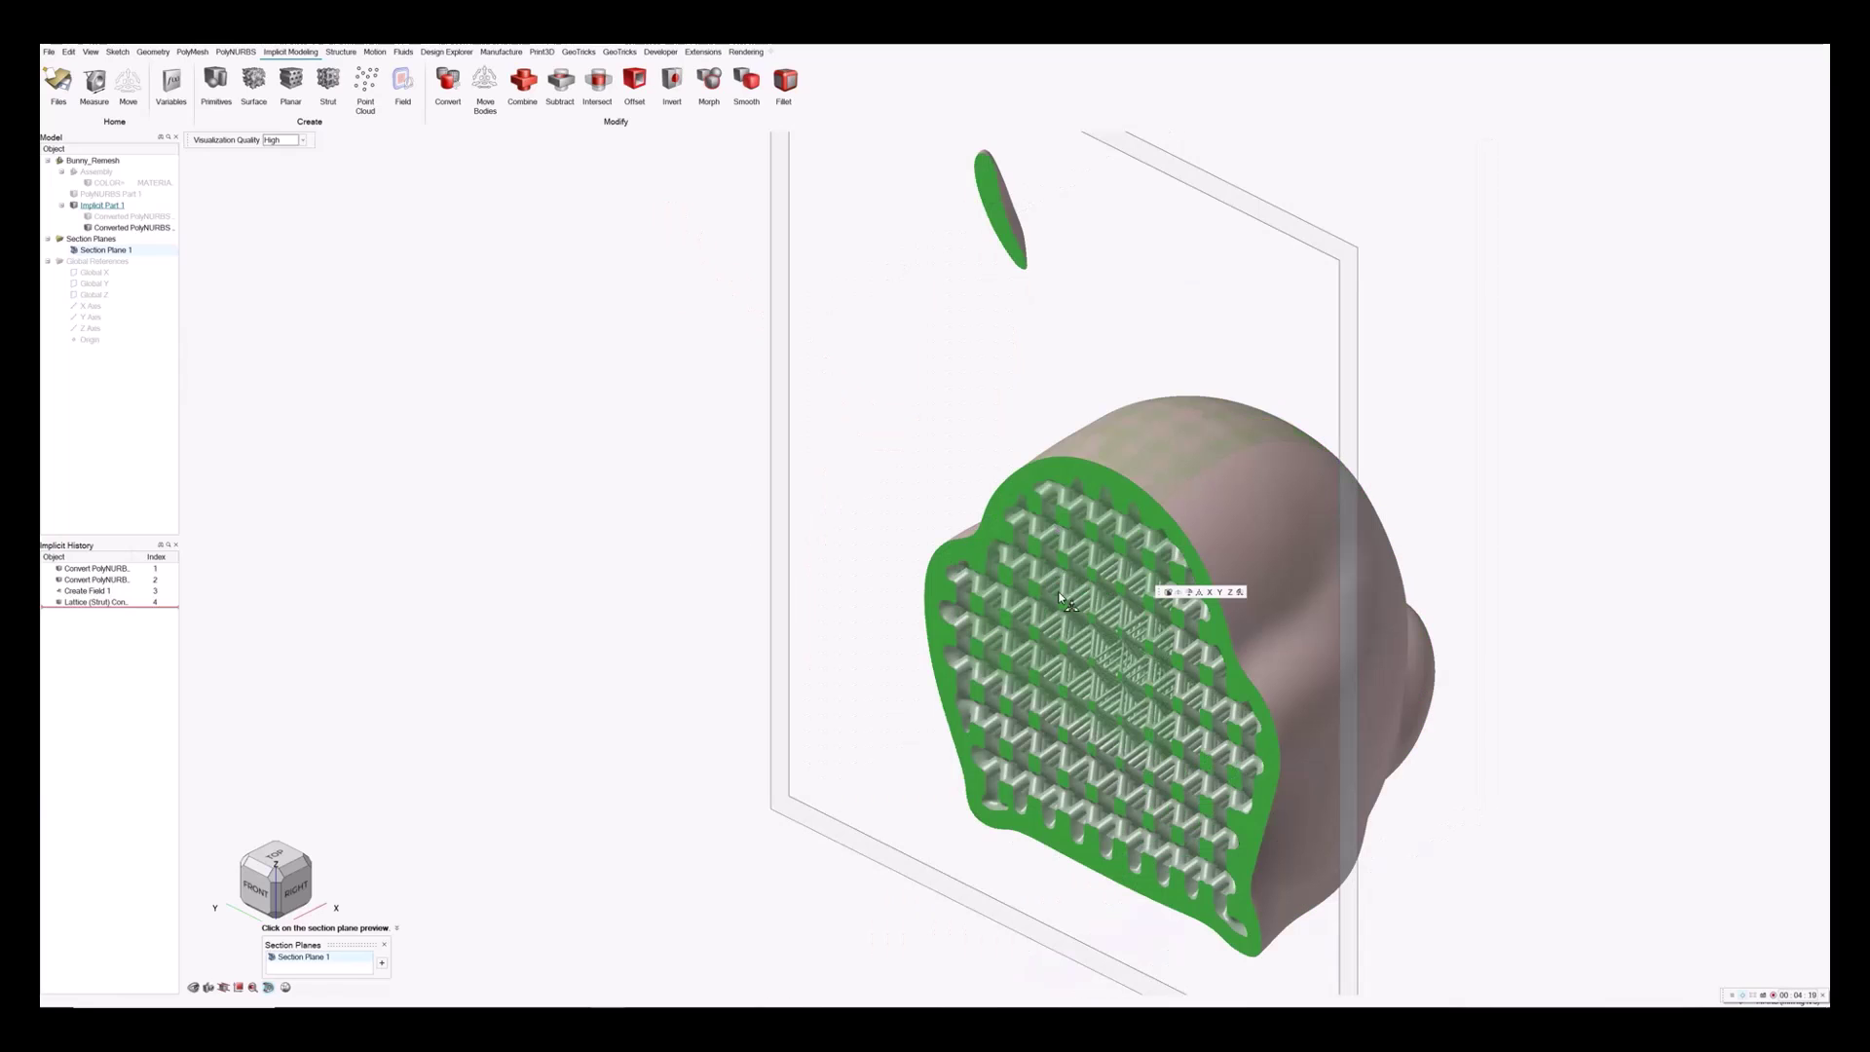
click(1209, 592)
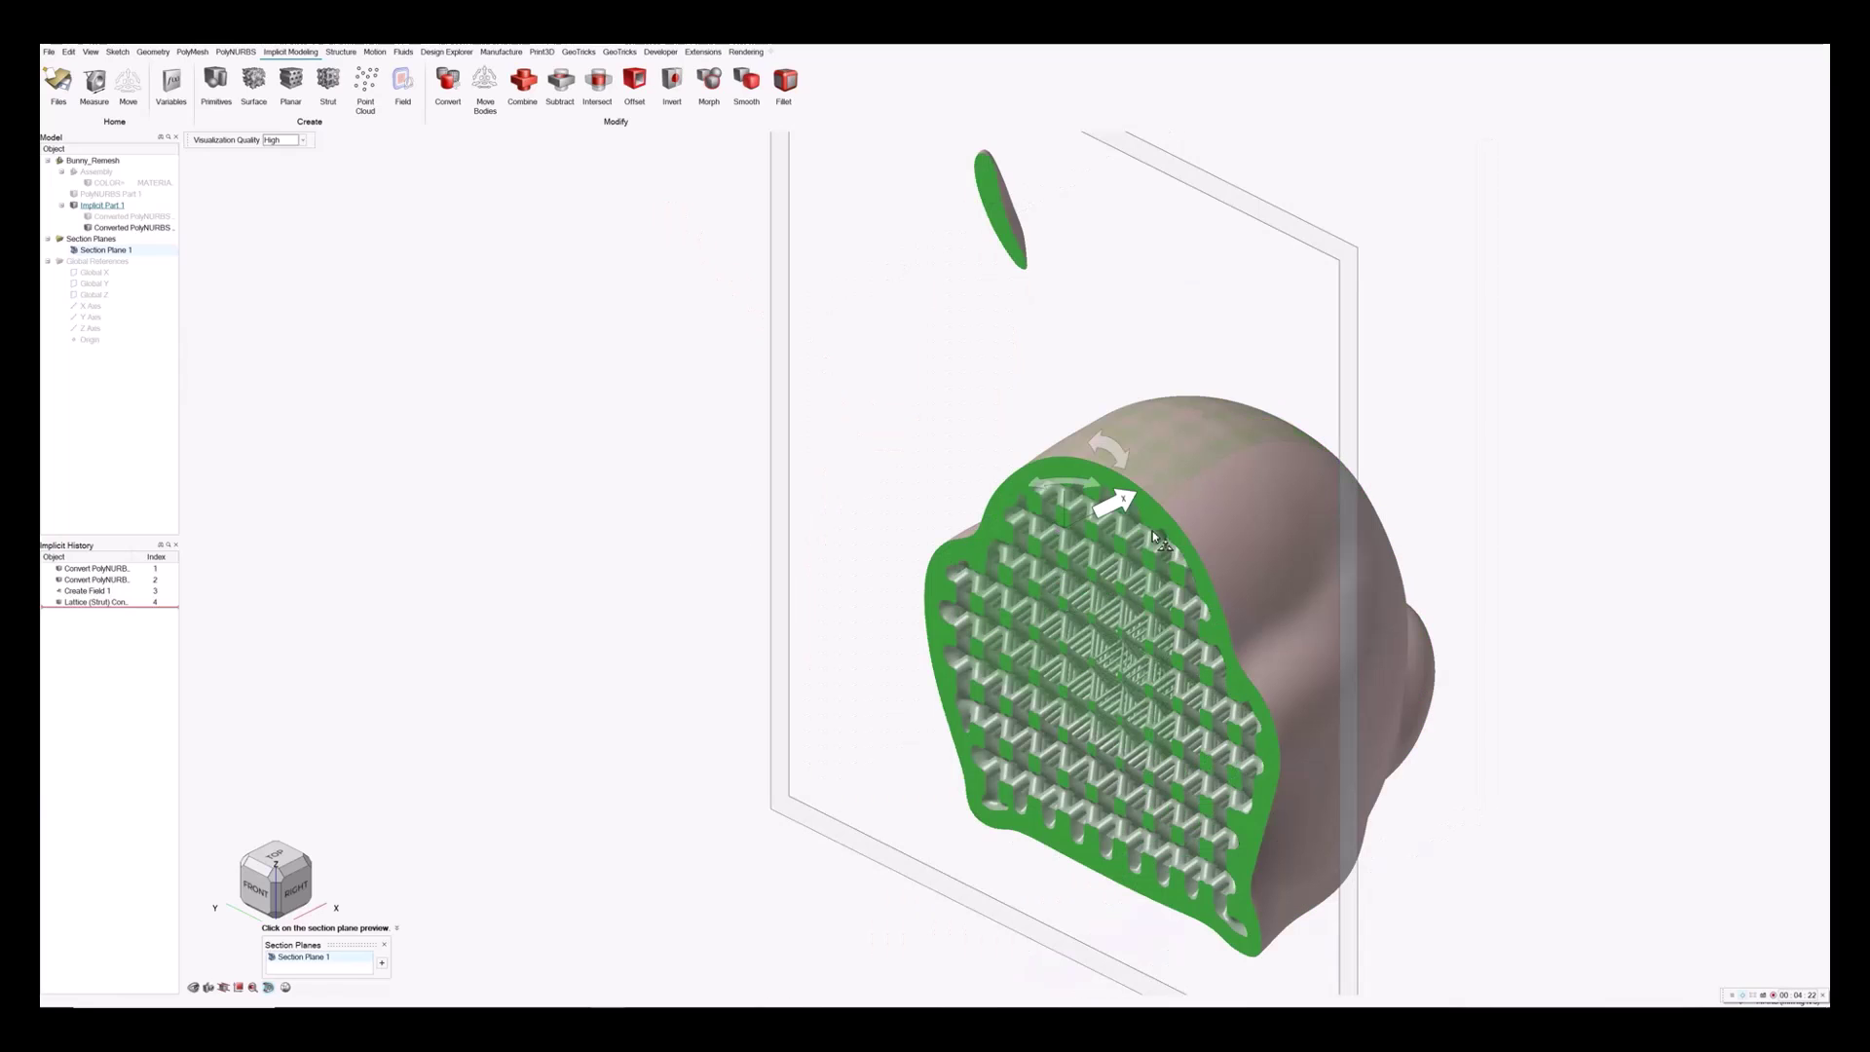
drag(1135, 507, 1196, 450)
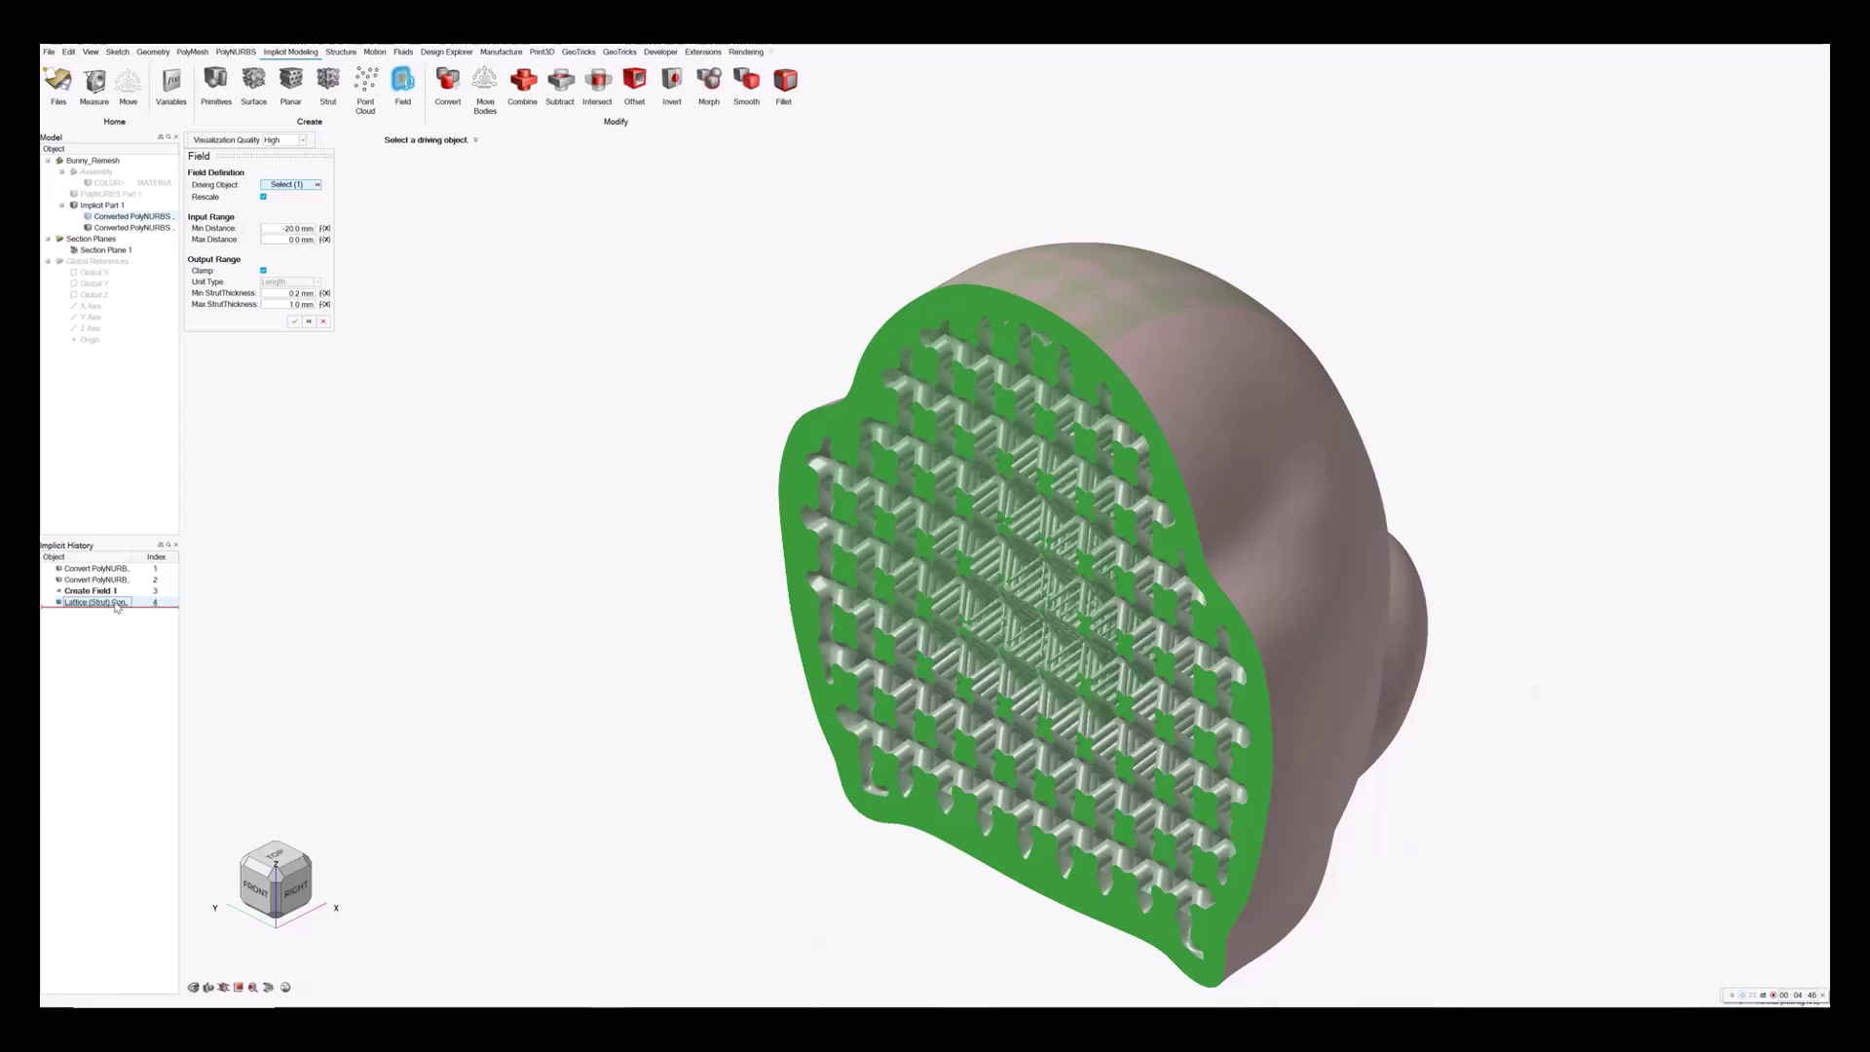
Set minimum strut thickness to 0.3 mm and confirm the Field and Strut Lattice dialogs.
click(300, 294)
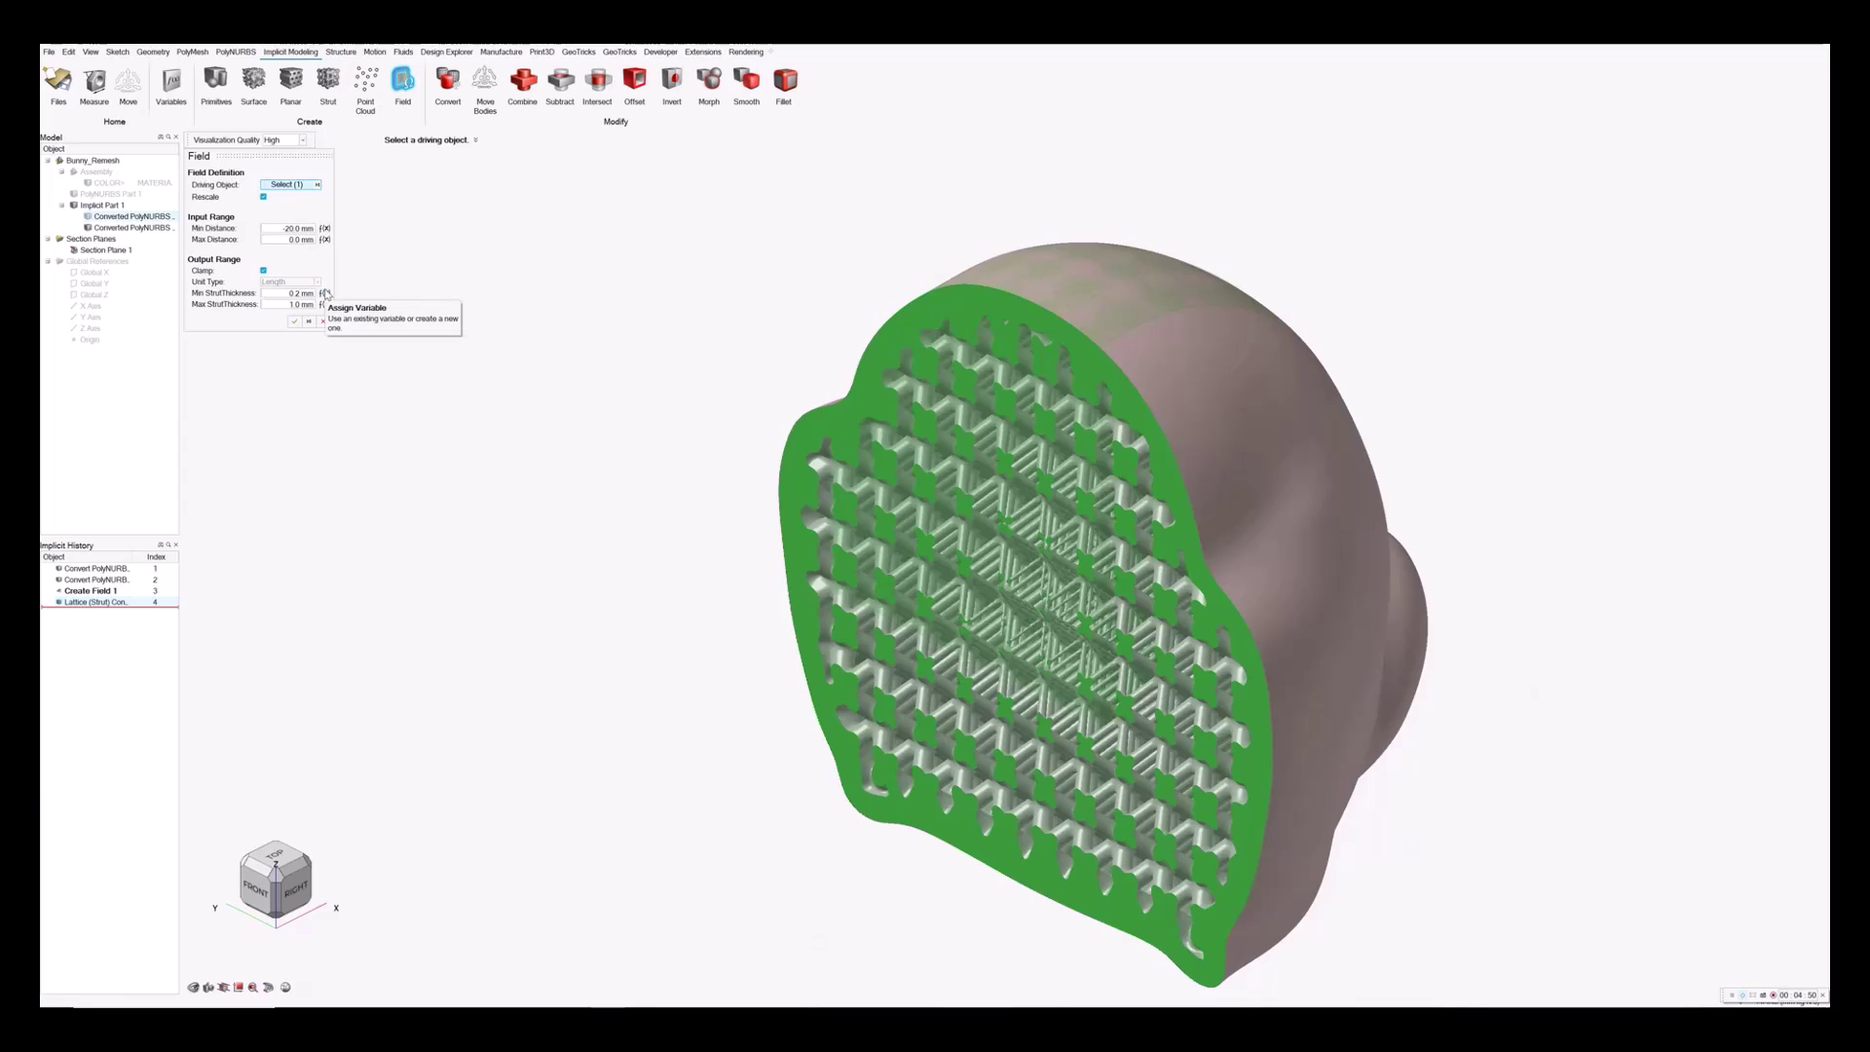
click(325, 292)
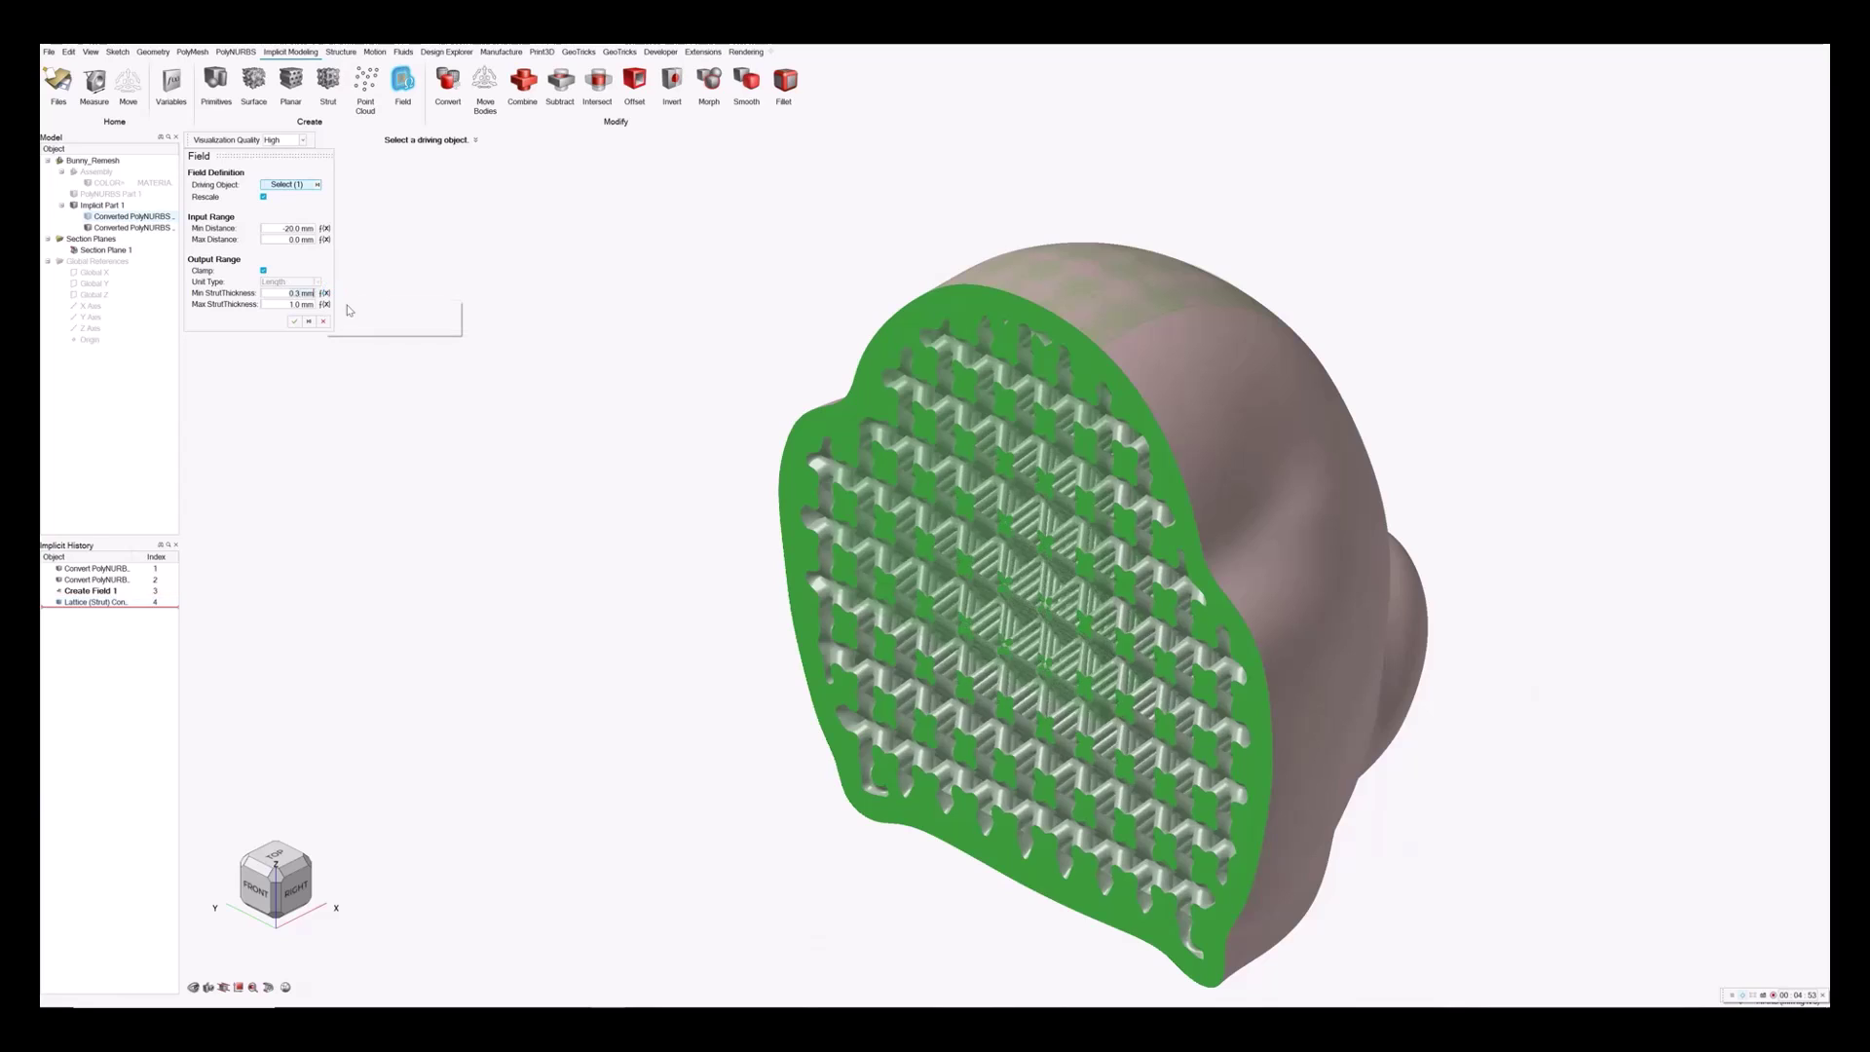
click(294, 323)
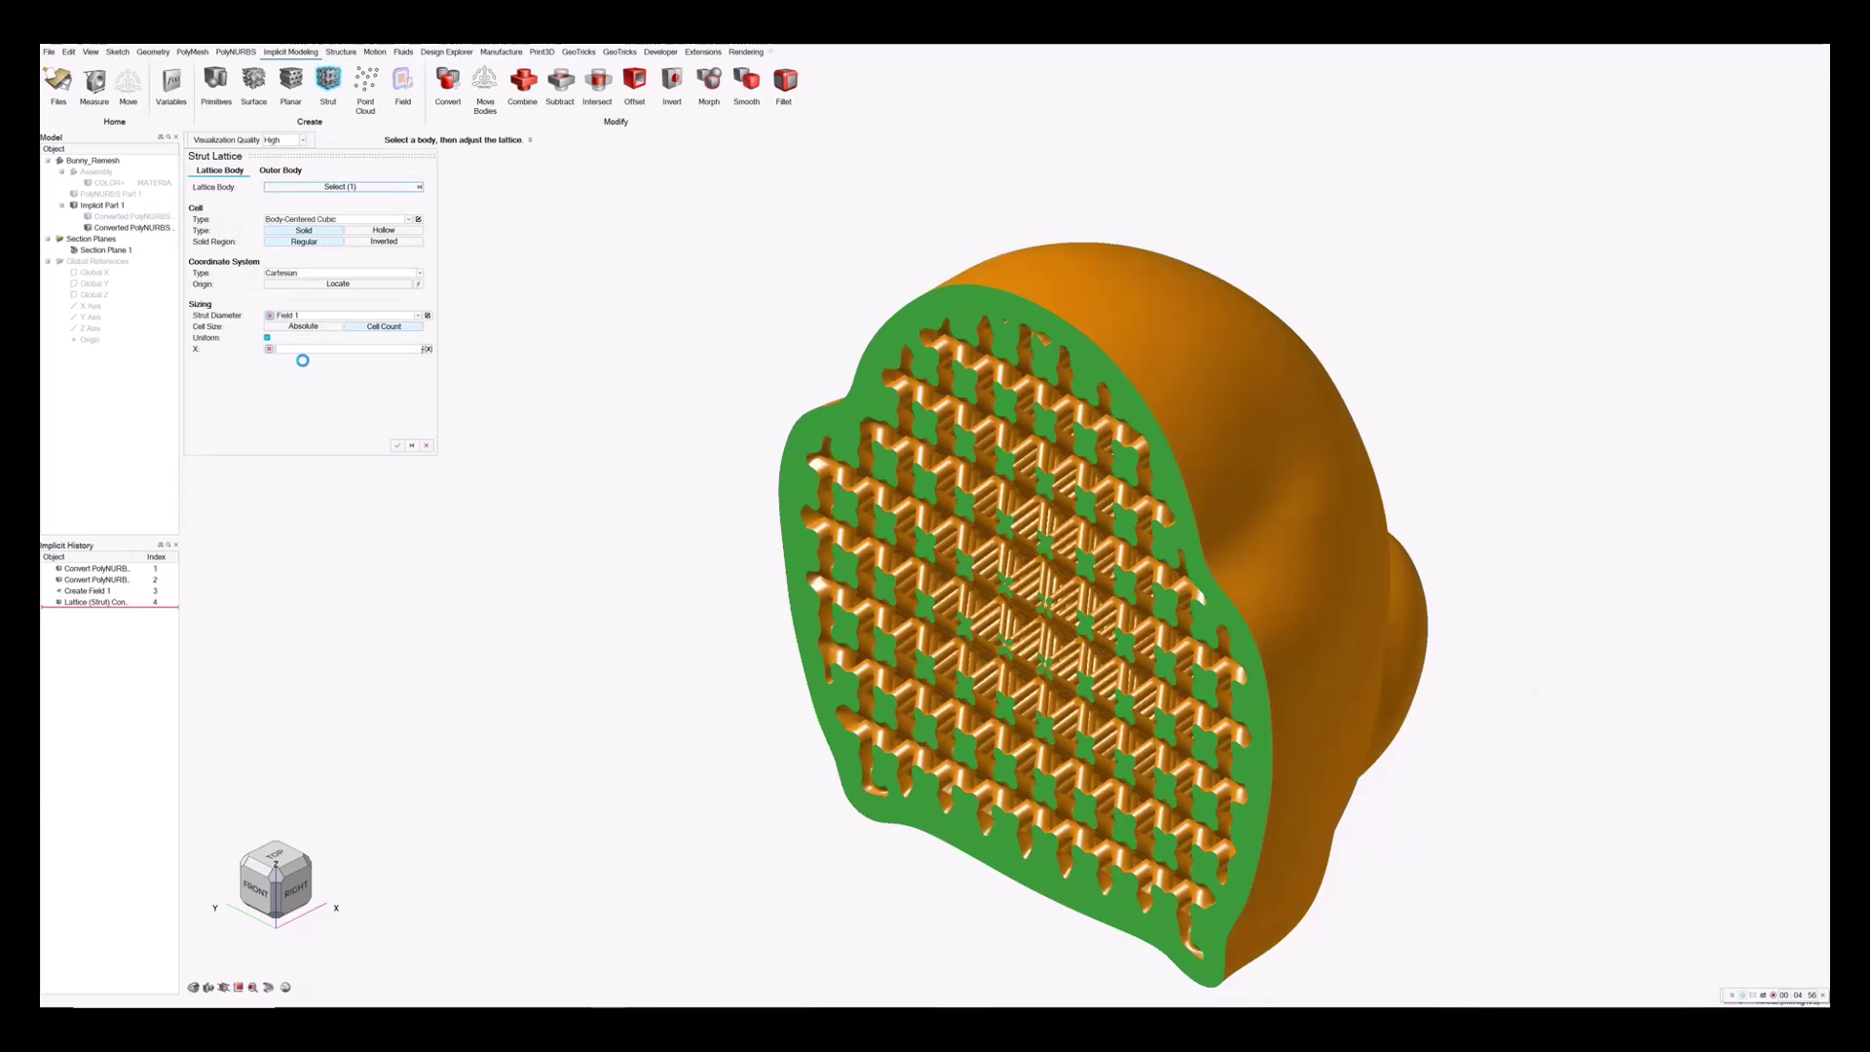
click(397, 446)
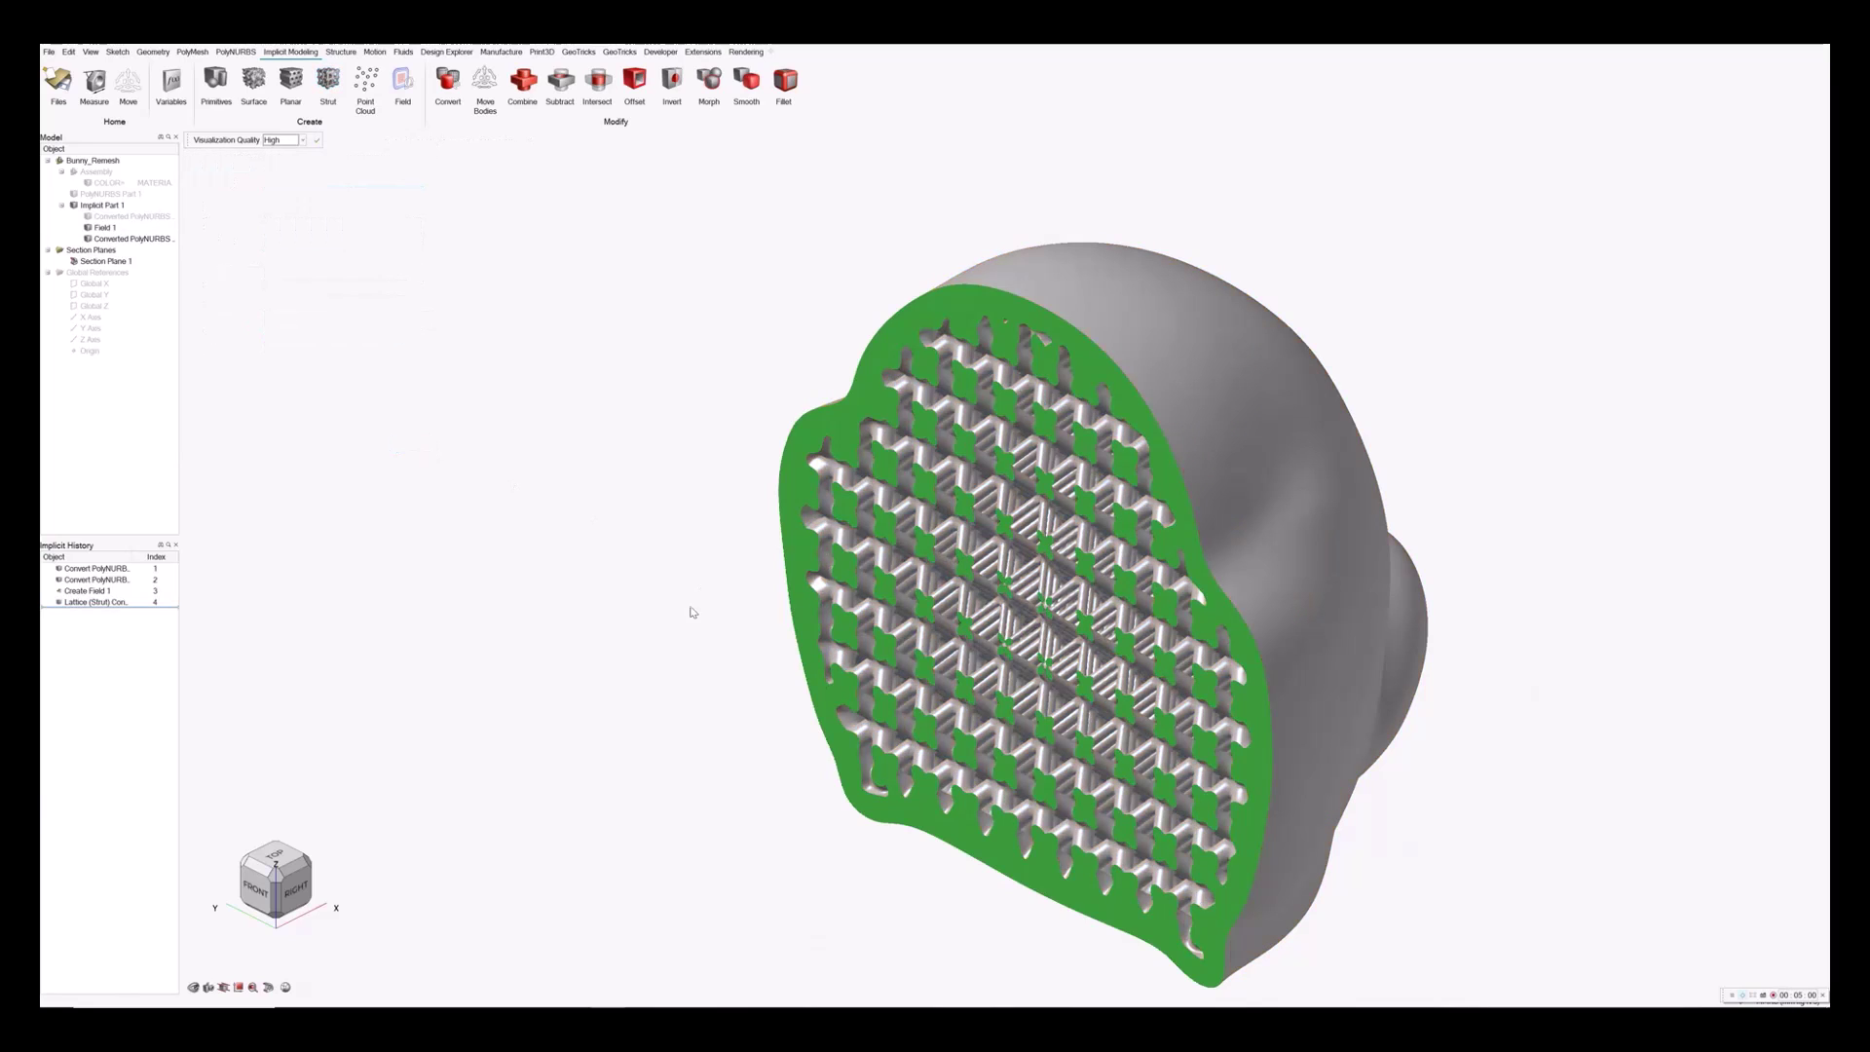
click(269, 987)
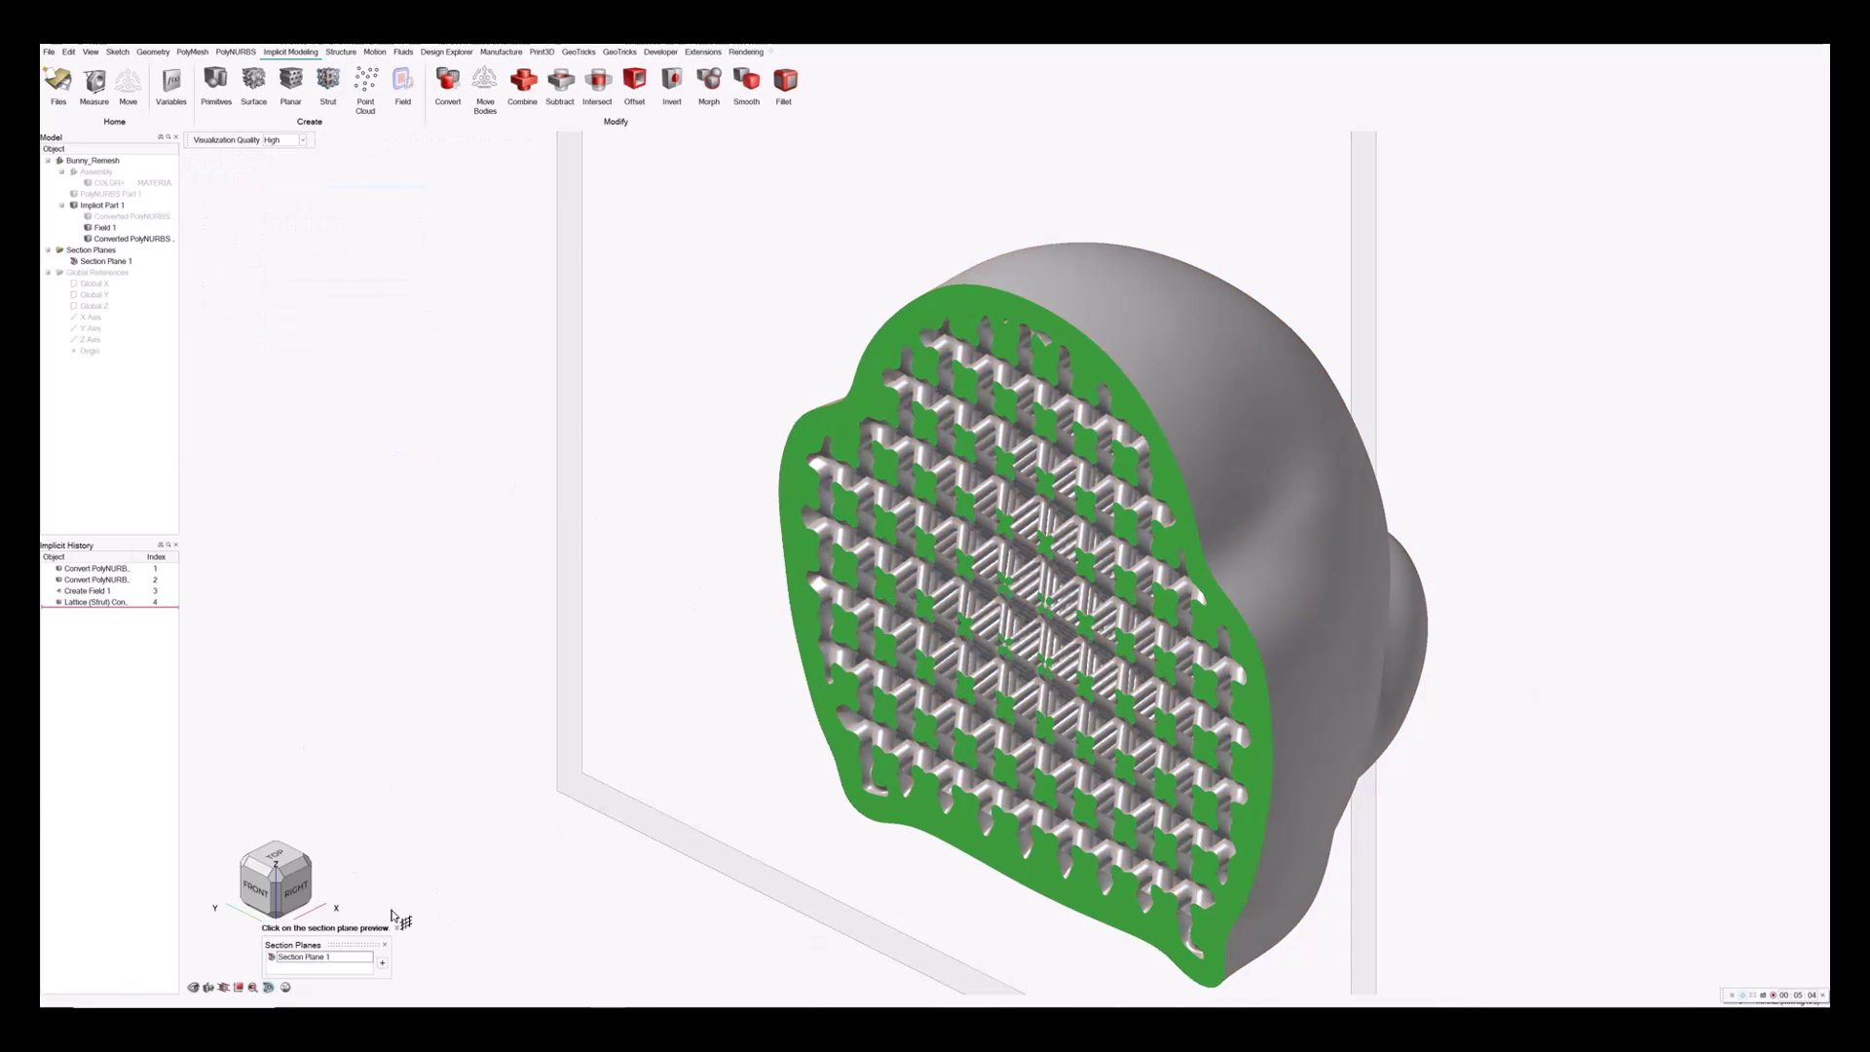
Select Section Plane 1 and move it to -1.0 mm along X.
click(346, 967)
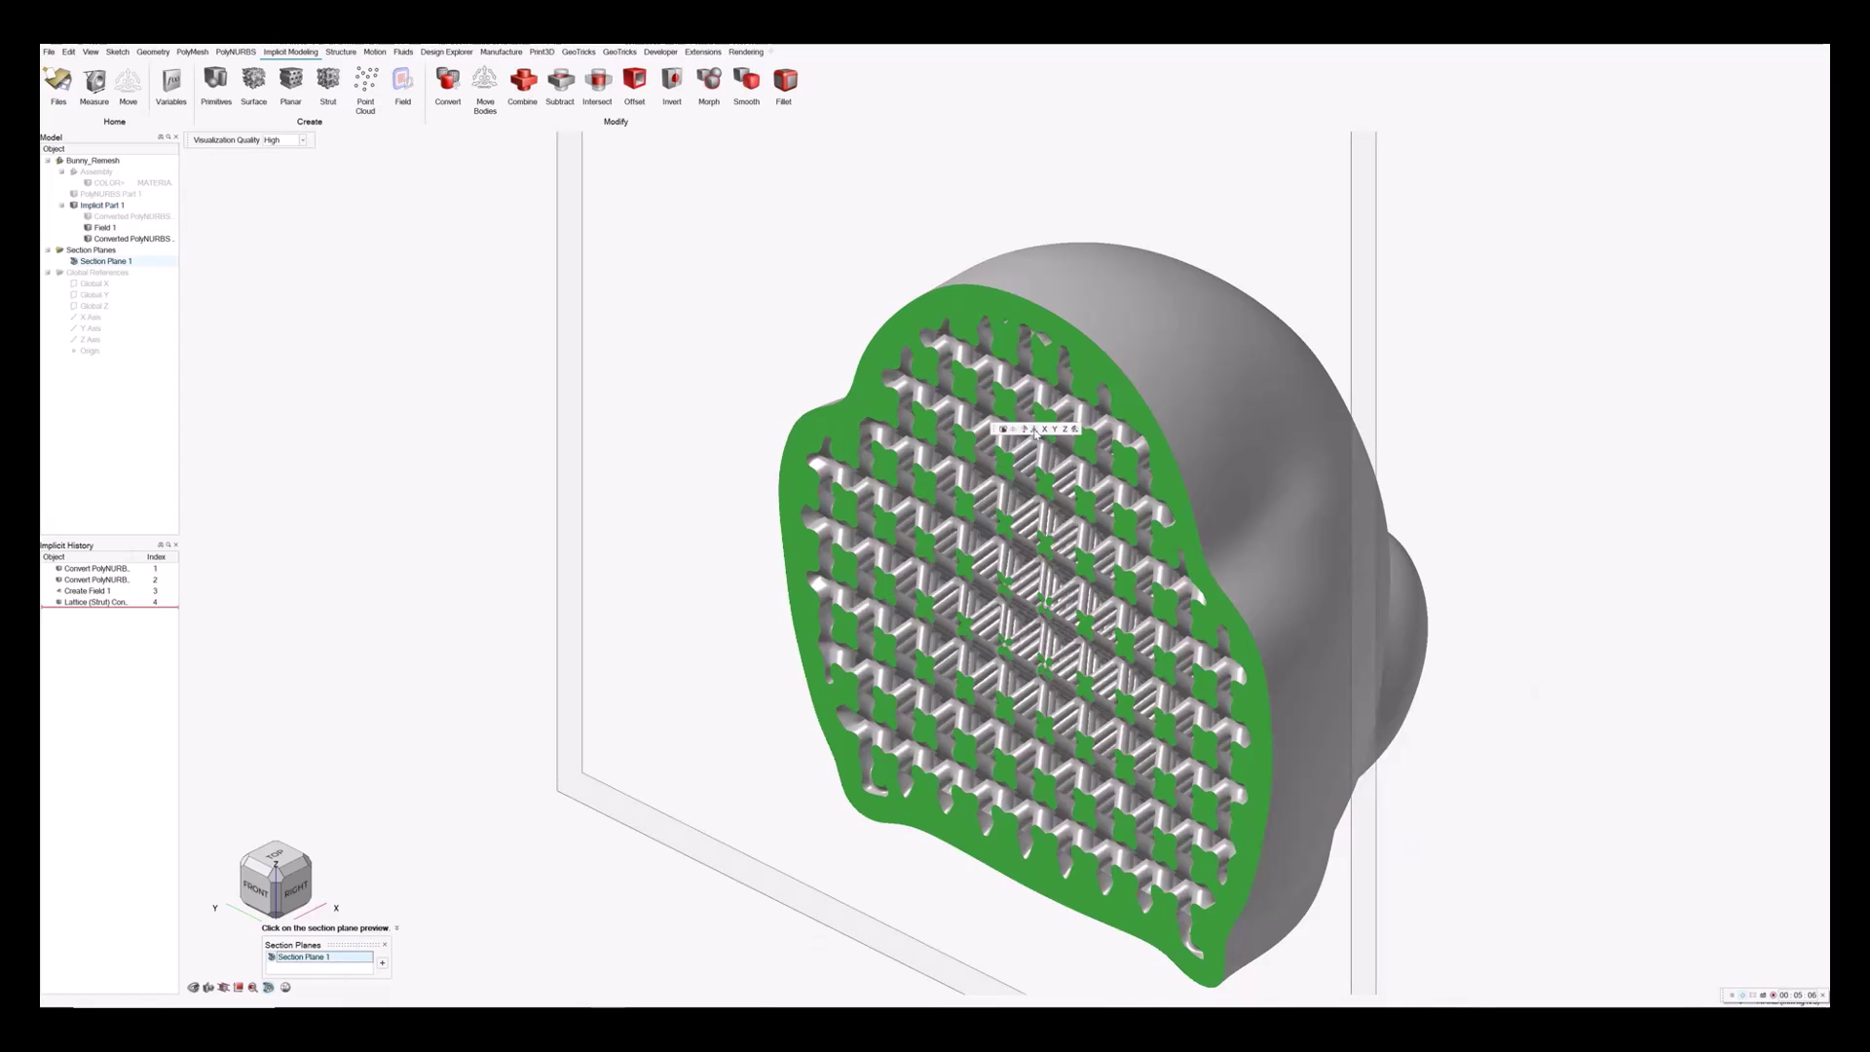
drag(1019, 373, 606, 681)
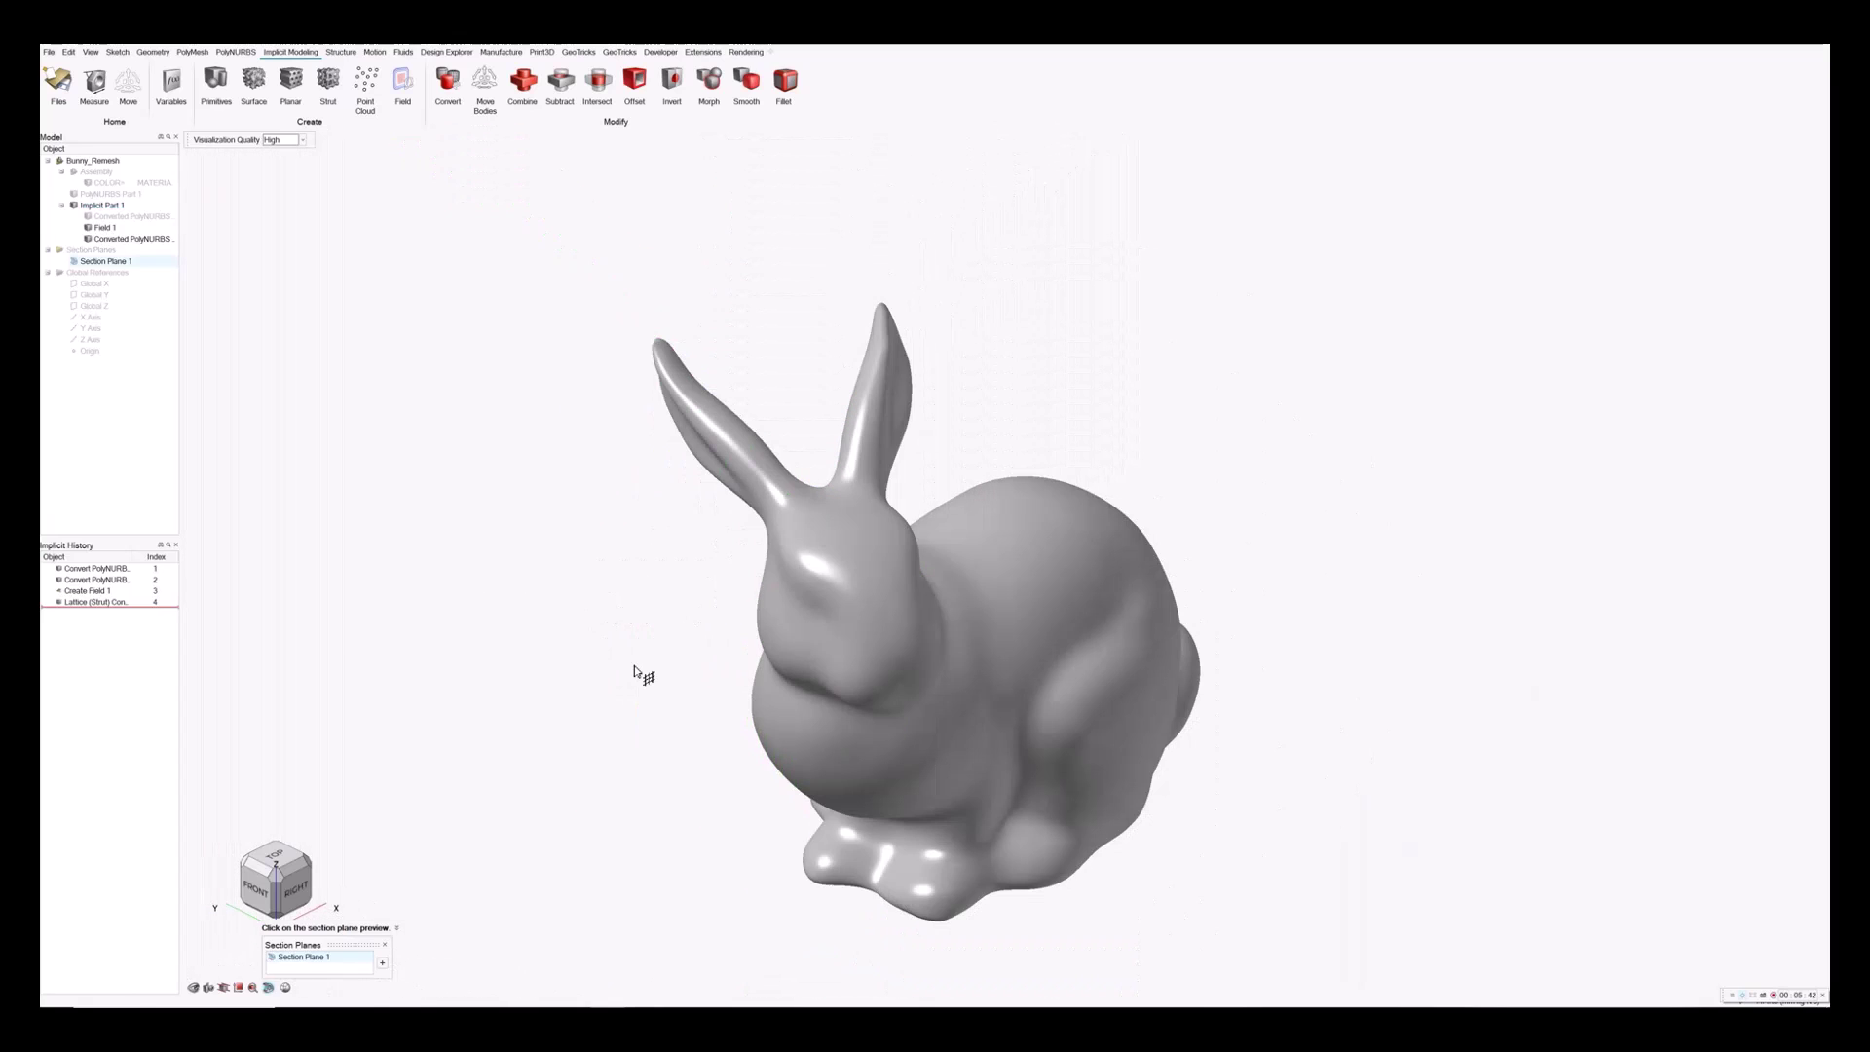